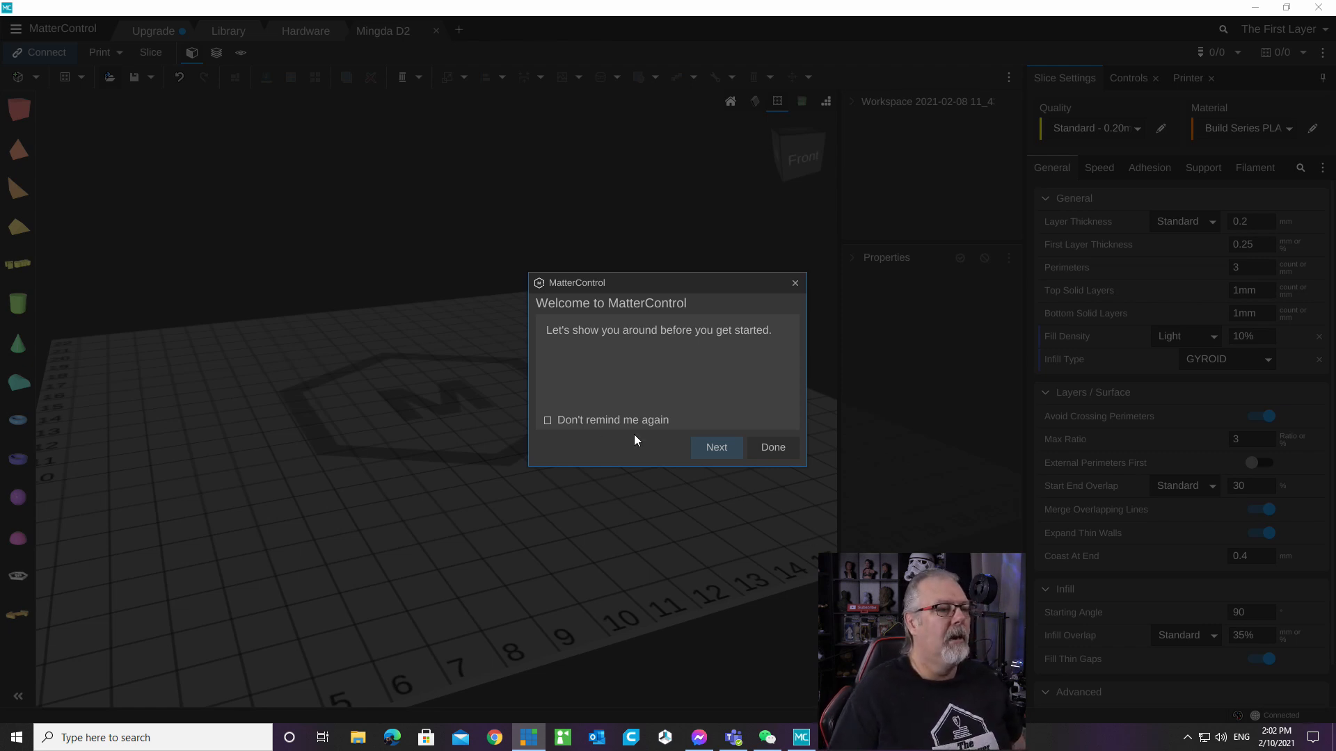
Go through the welcome tour from Open Files to Themes, reading each interface tip, and close it.
click(707, 455)
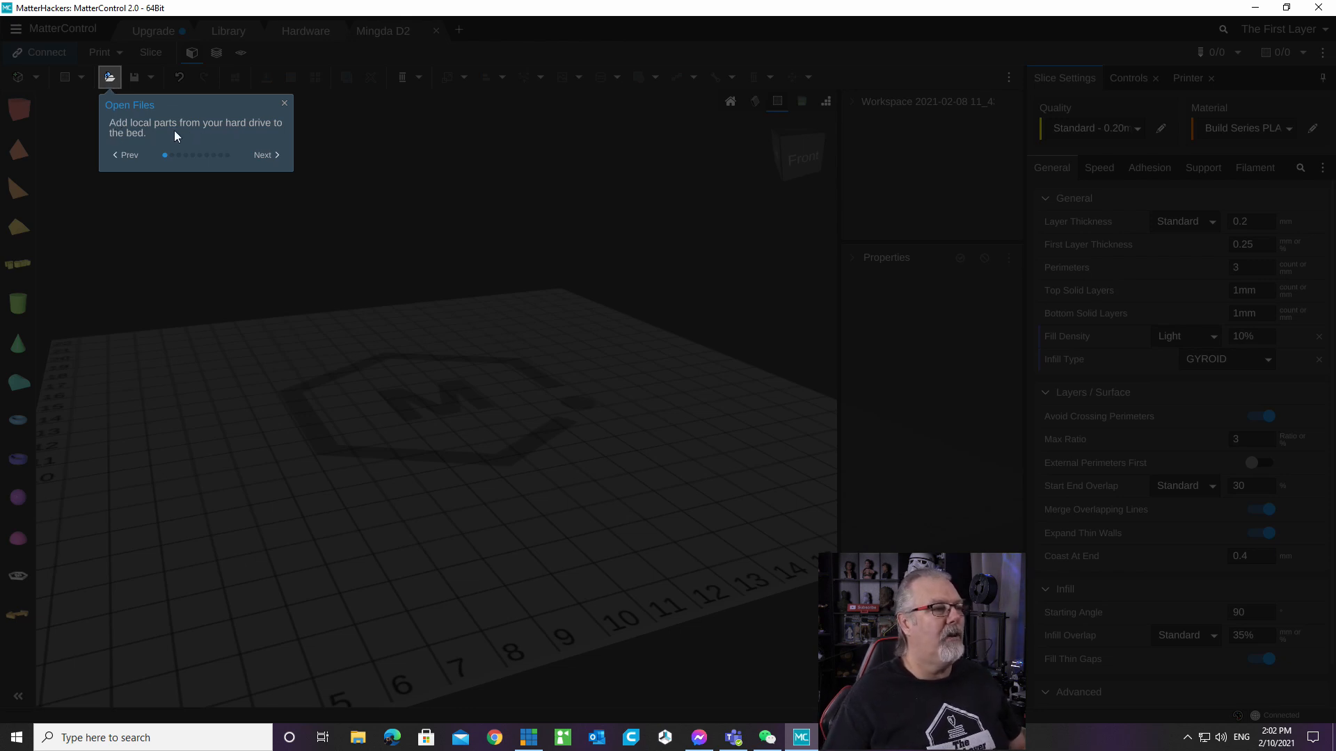
click(265, 155)
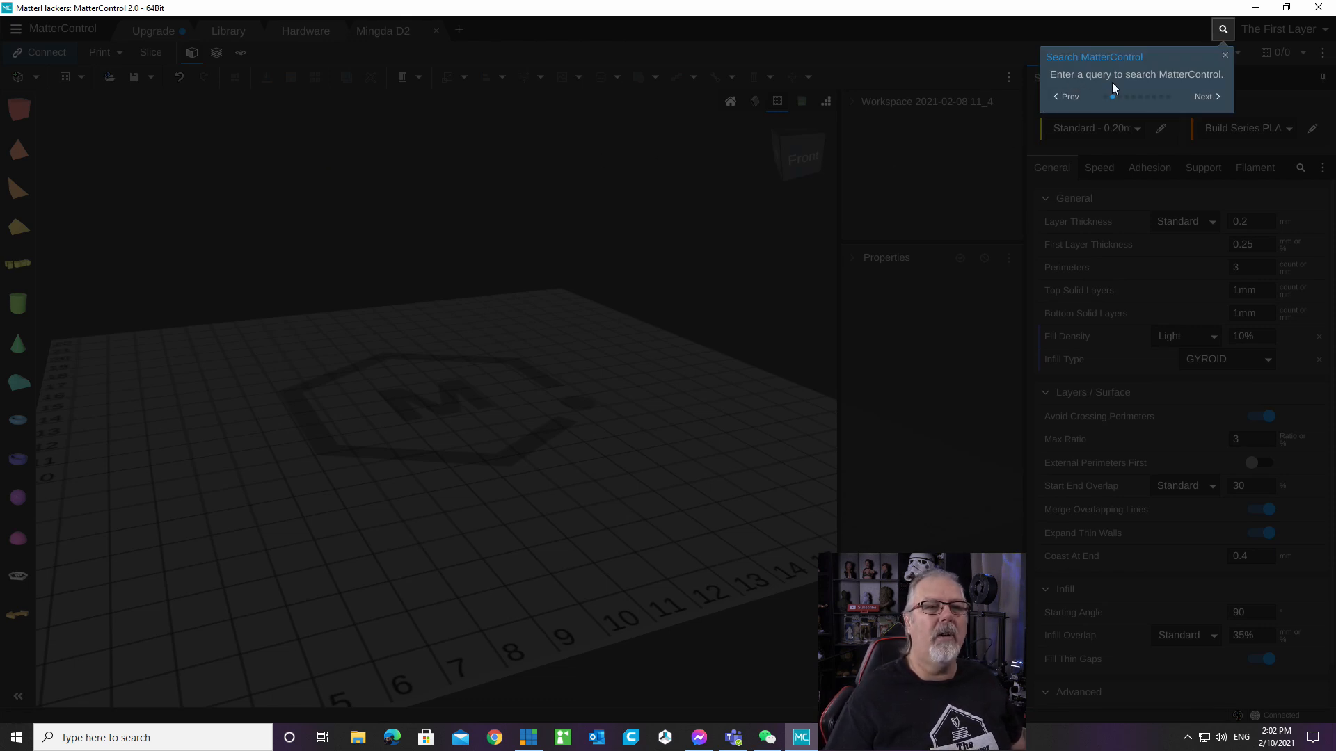
click(1211, 97)
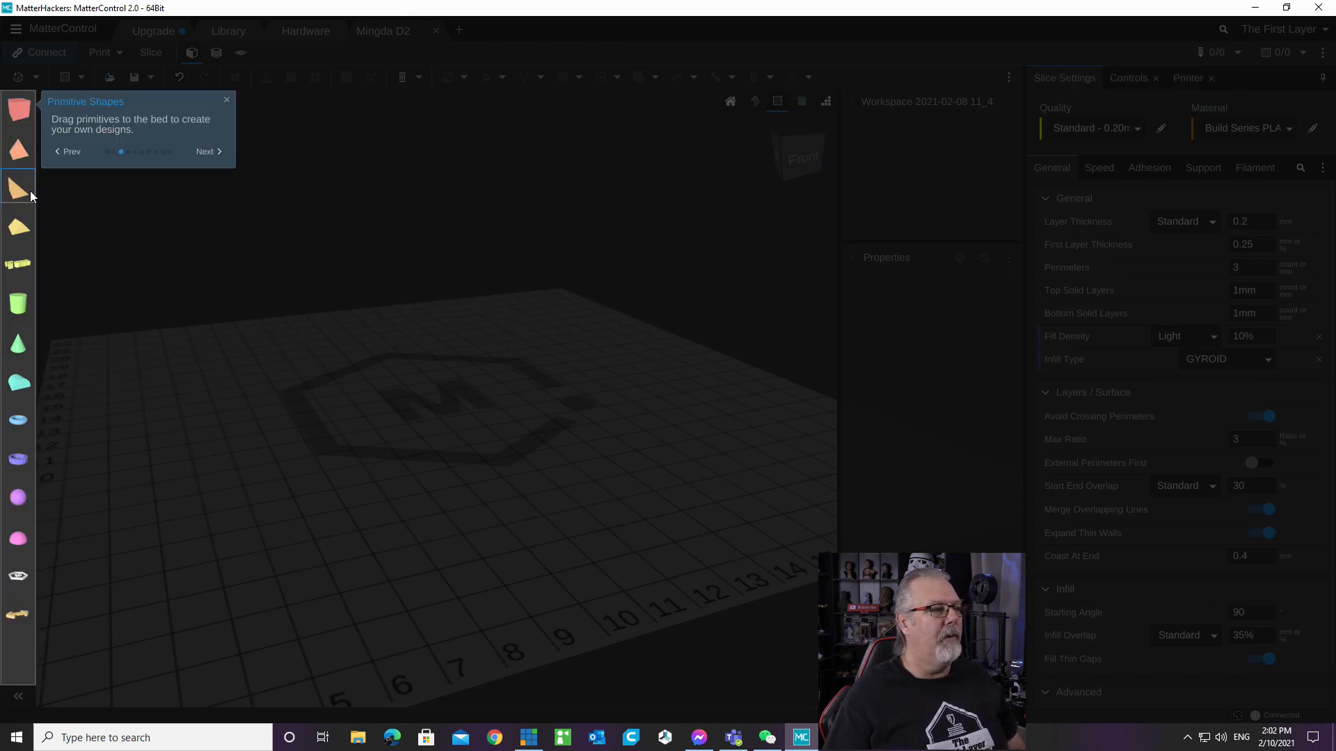
click(215, 155)
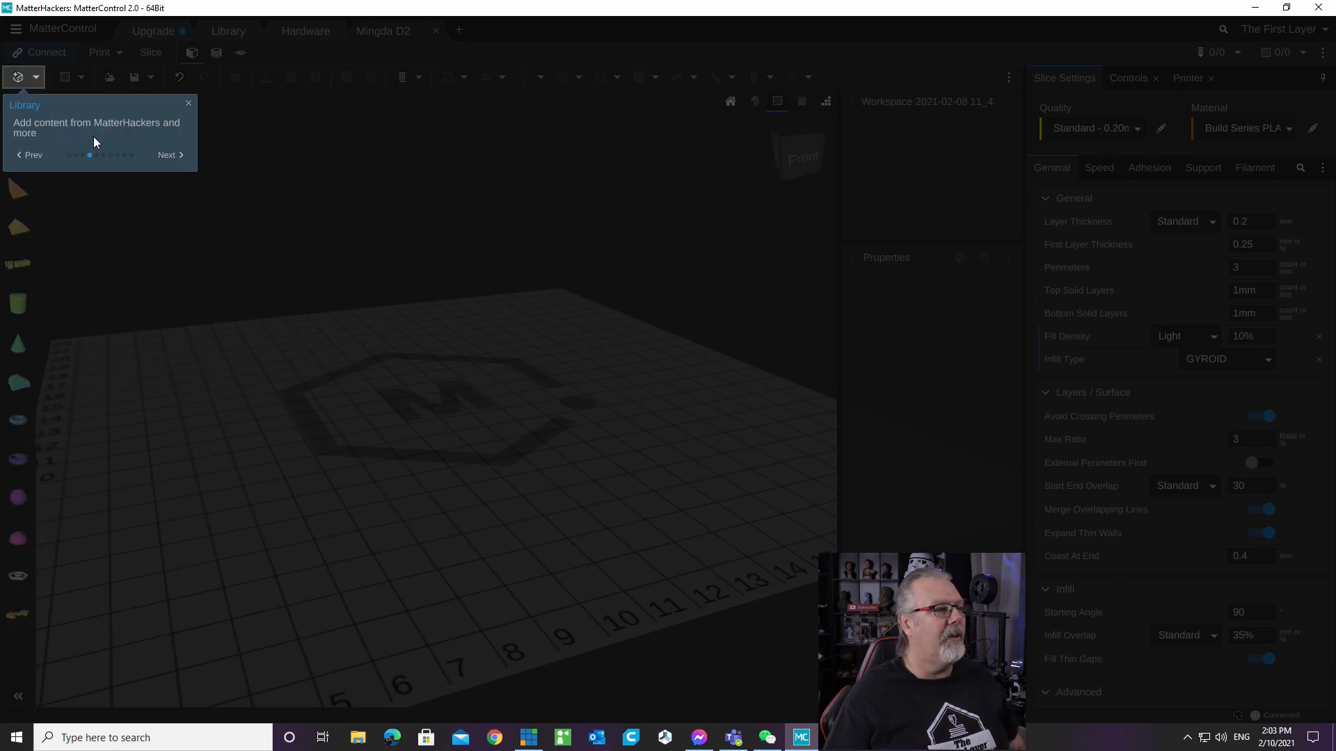
click(180, 160)
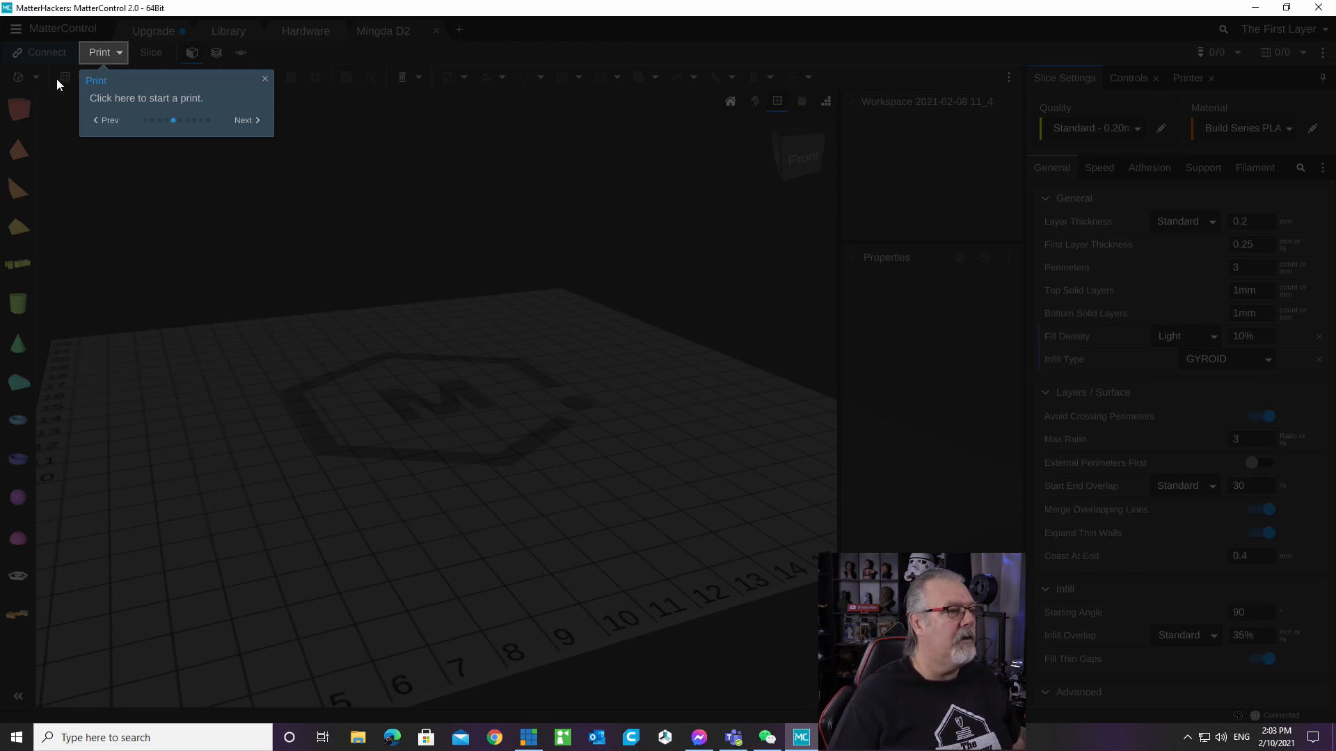
click(245, 119)
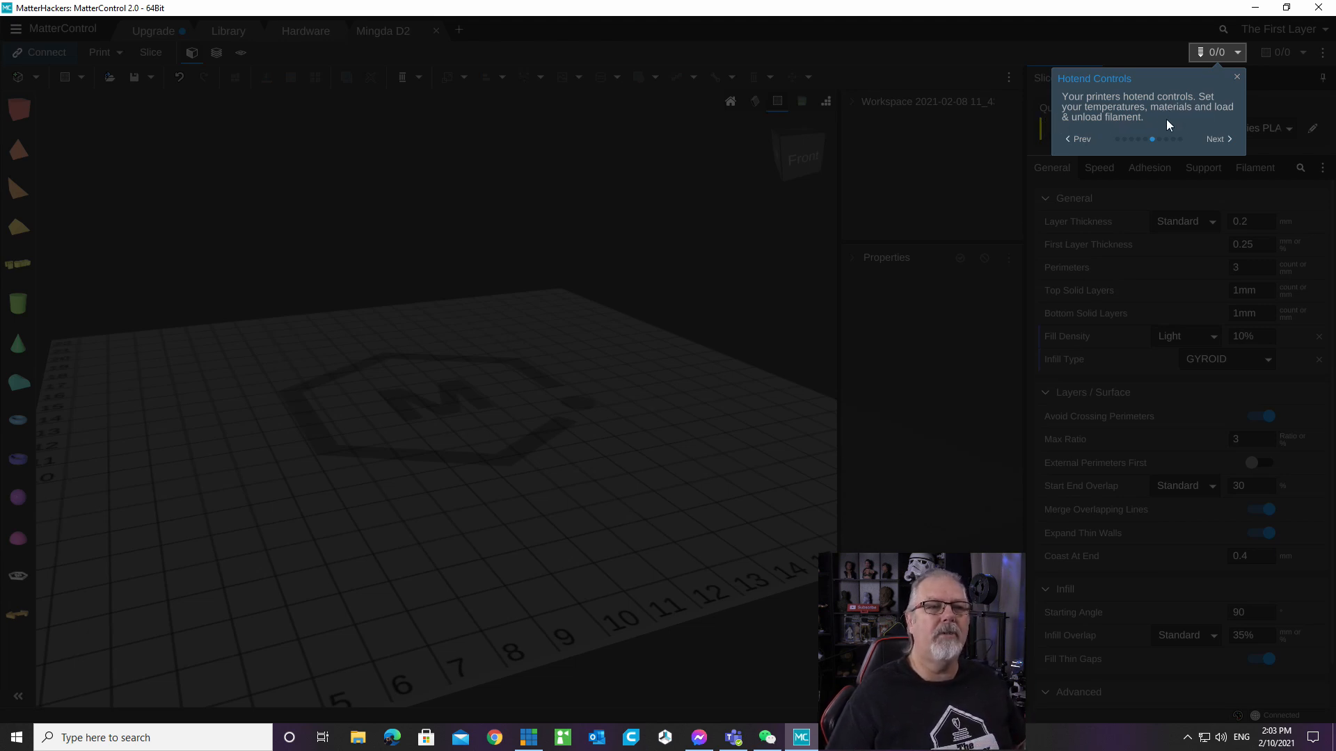
click(1221, 138)
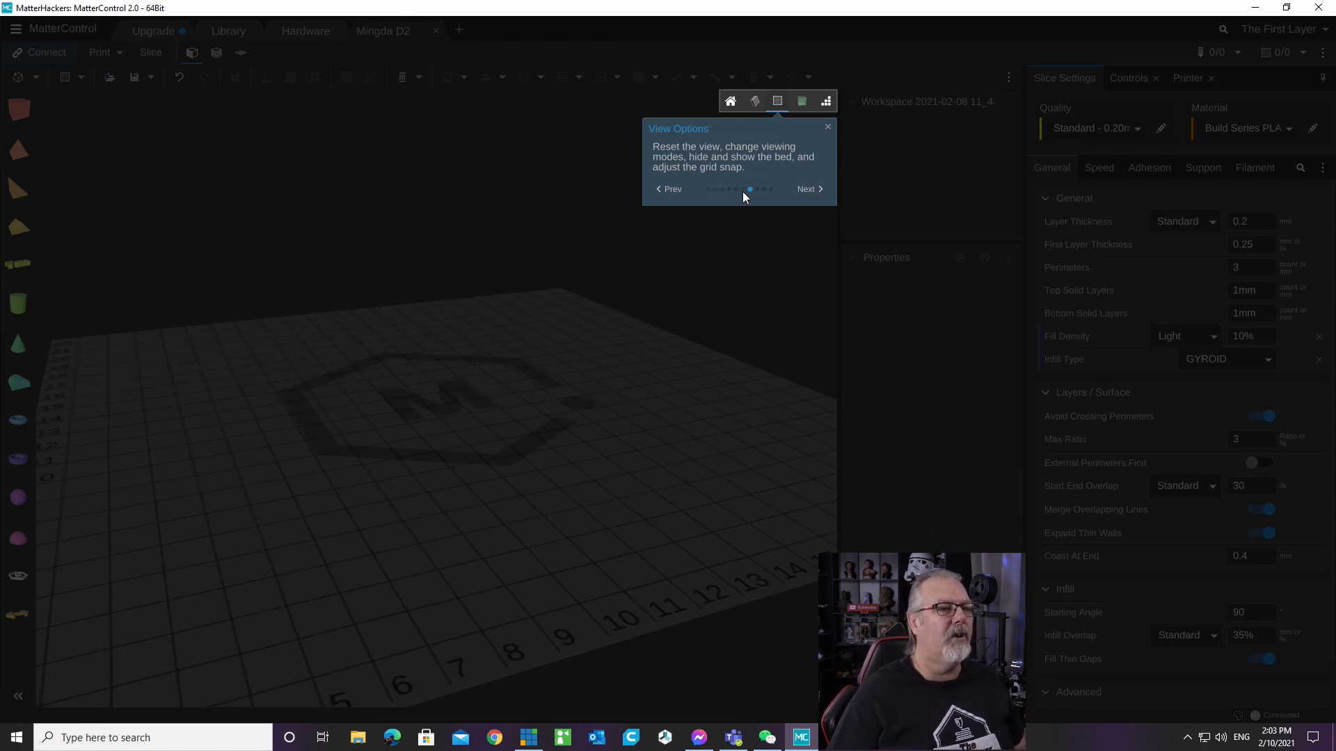
click(807, 189)
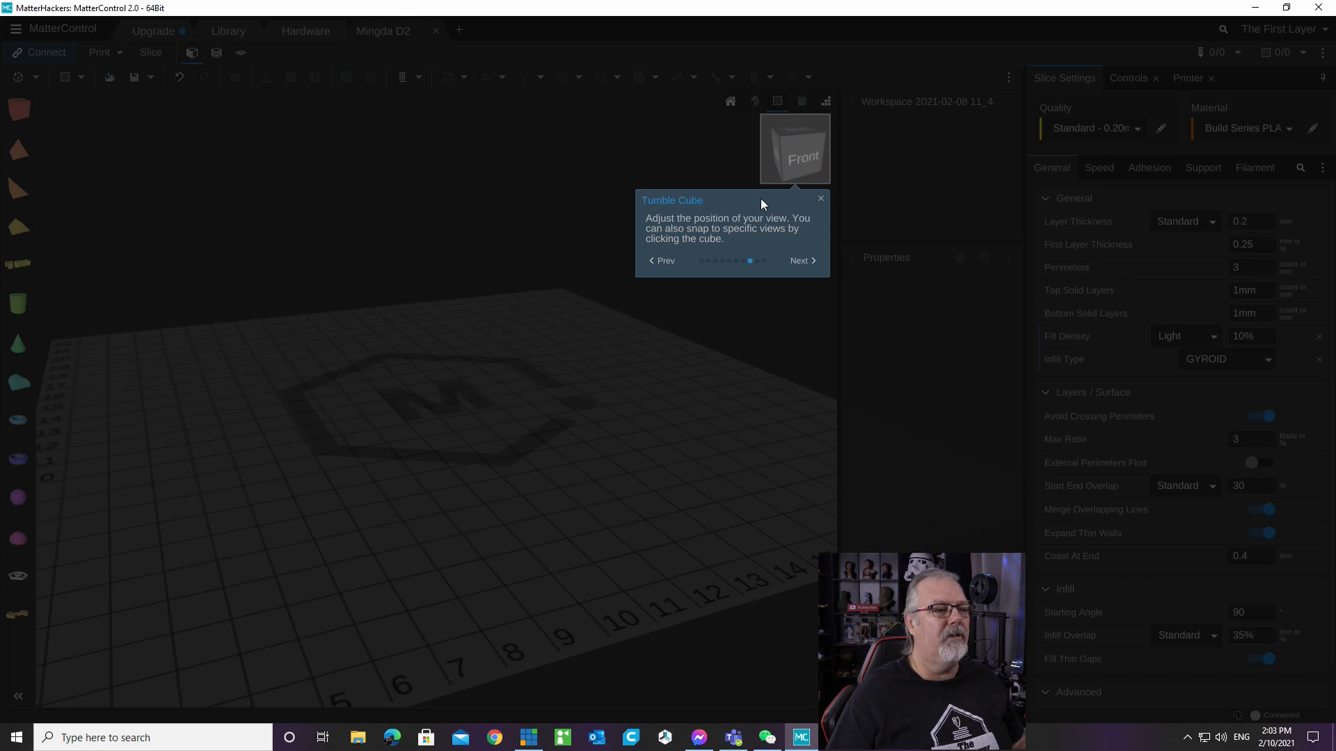
click(799, 260)
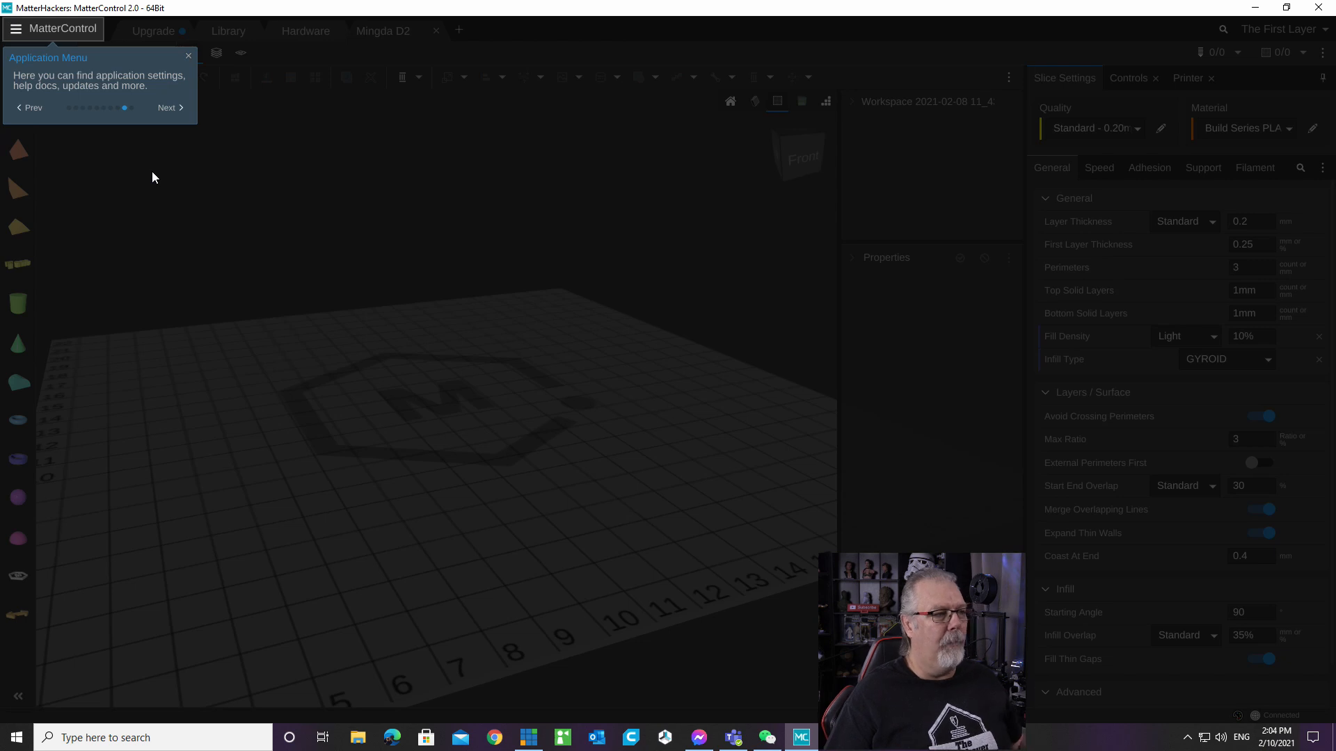
click(171, 108)
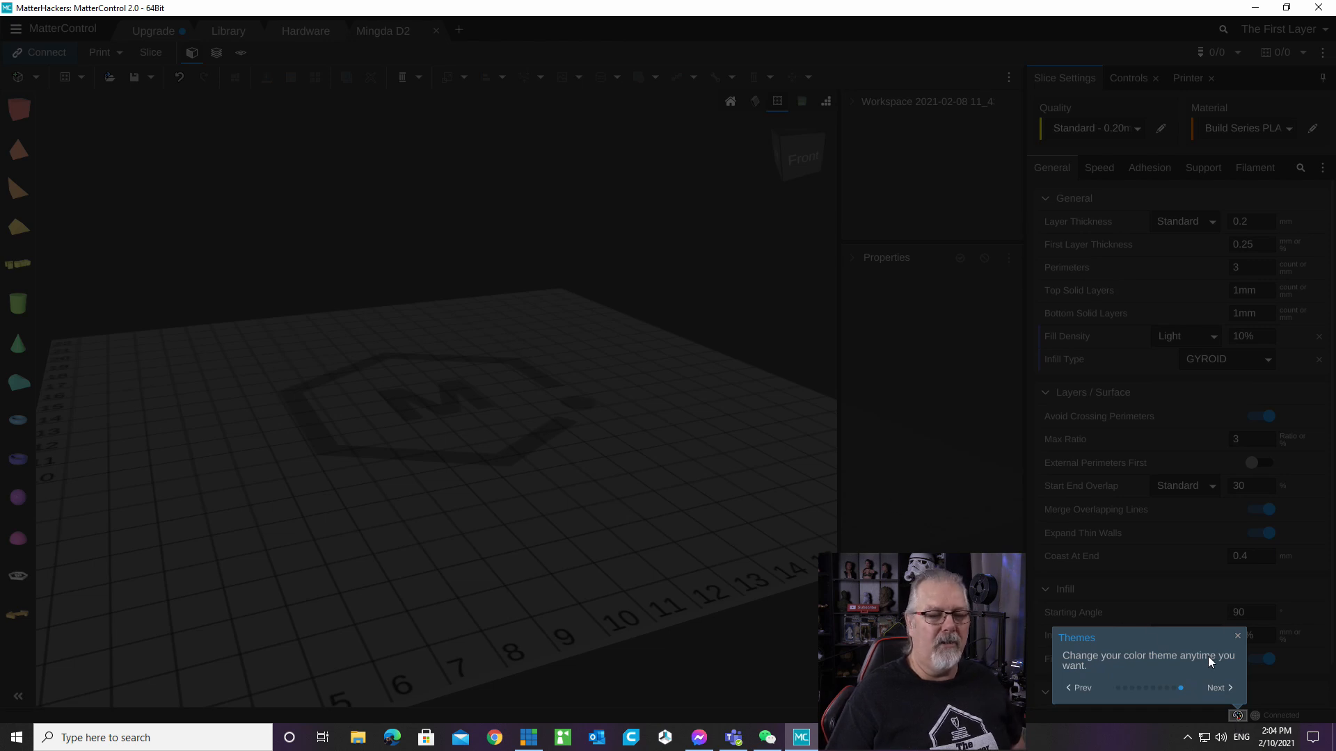
click(1237, 636)
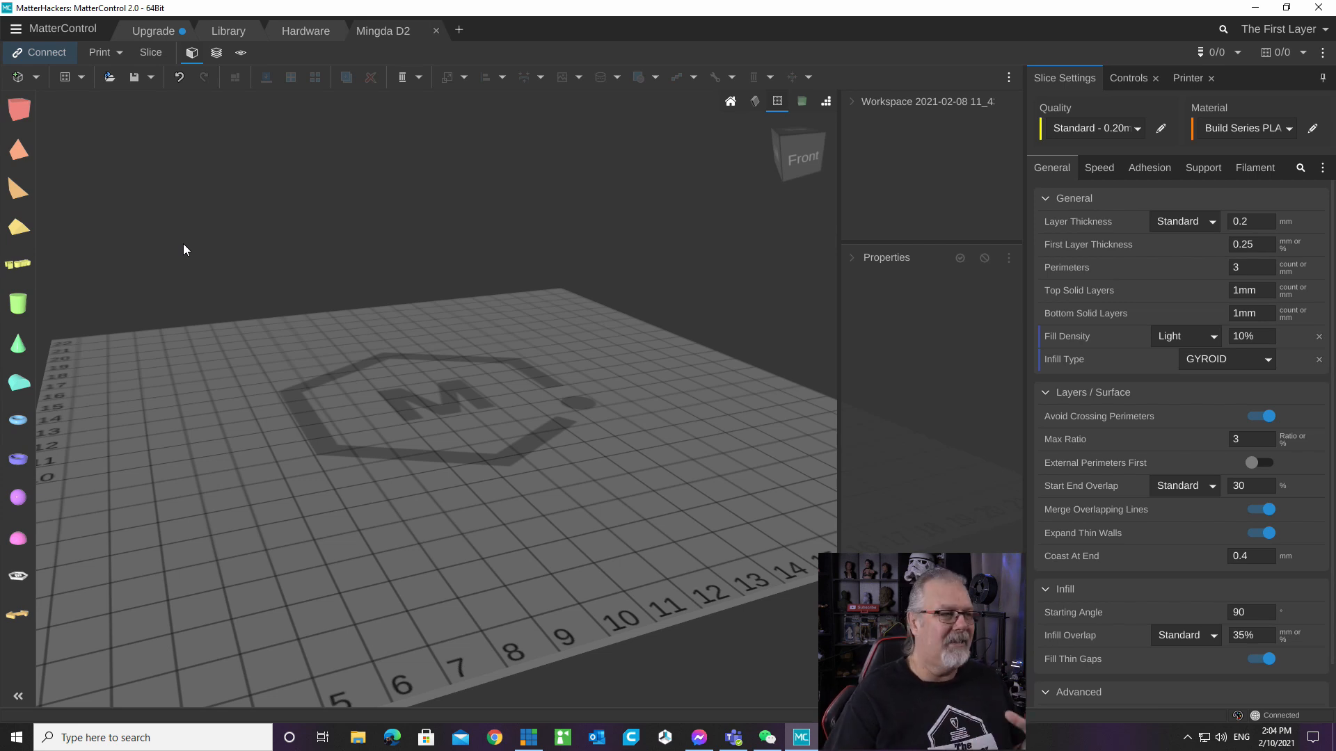
Look over the Upgrade page, the Library contents and the Hardware inventory.
click(150, 31)
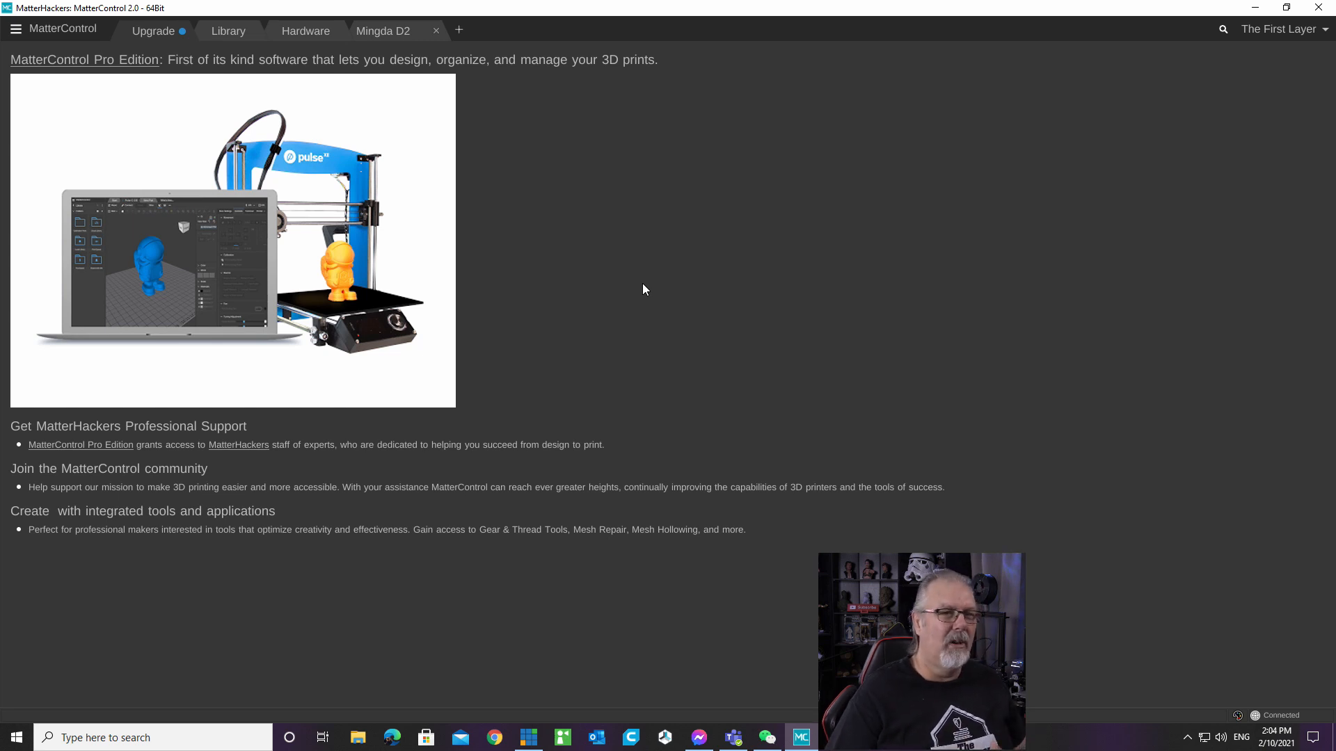
click(231, 31)
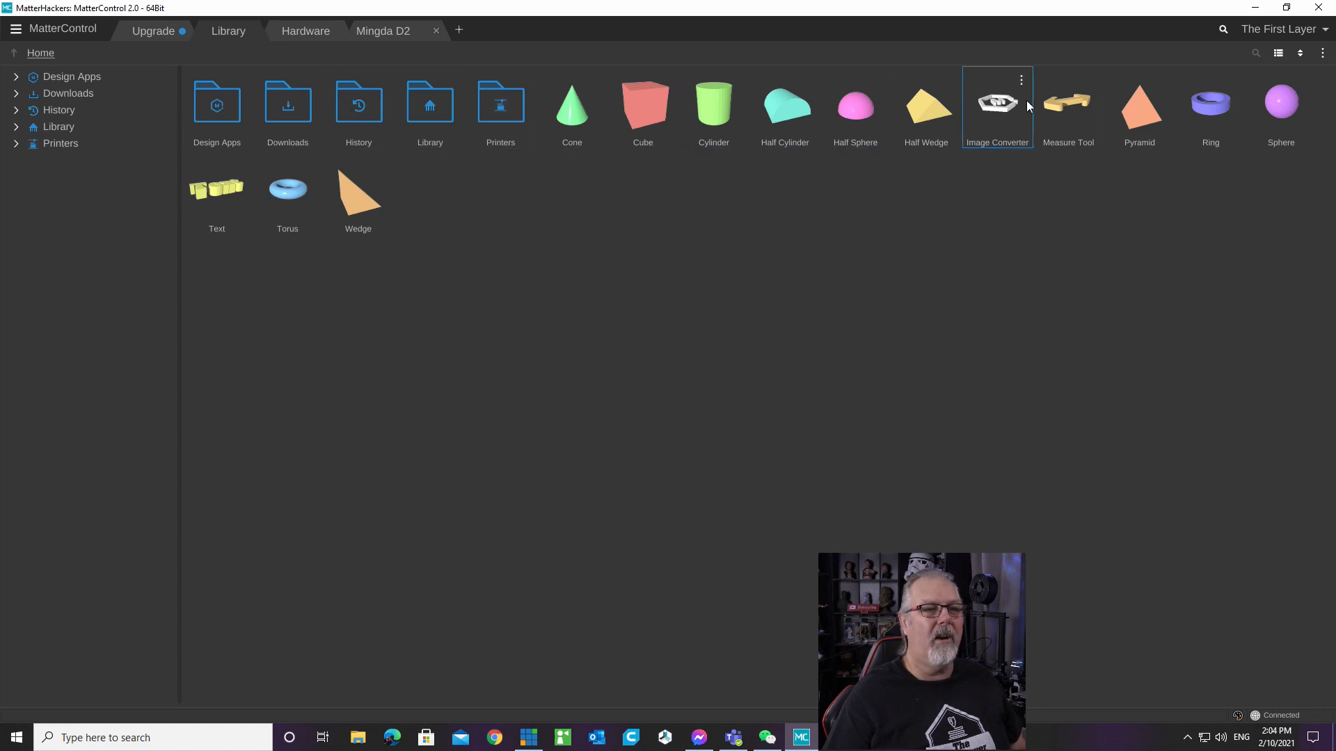
click(305, 31)
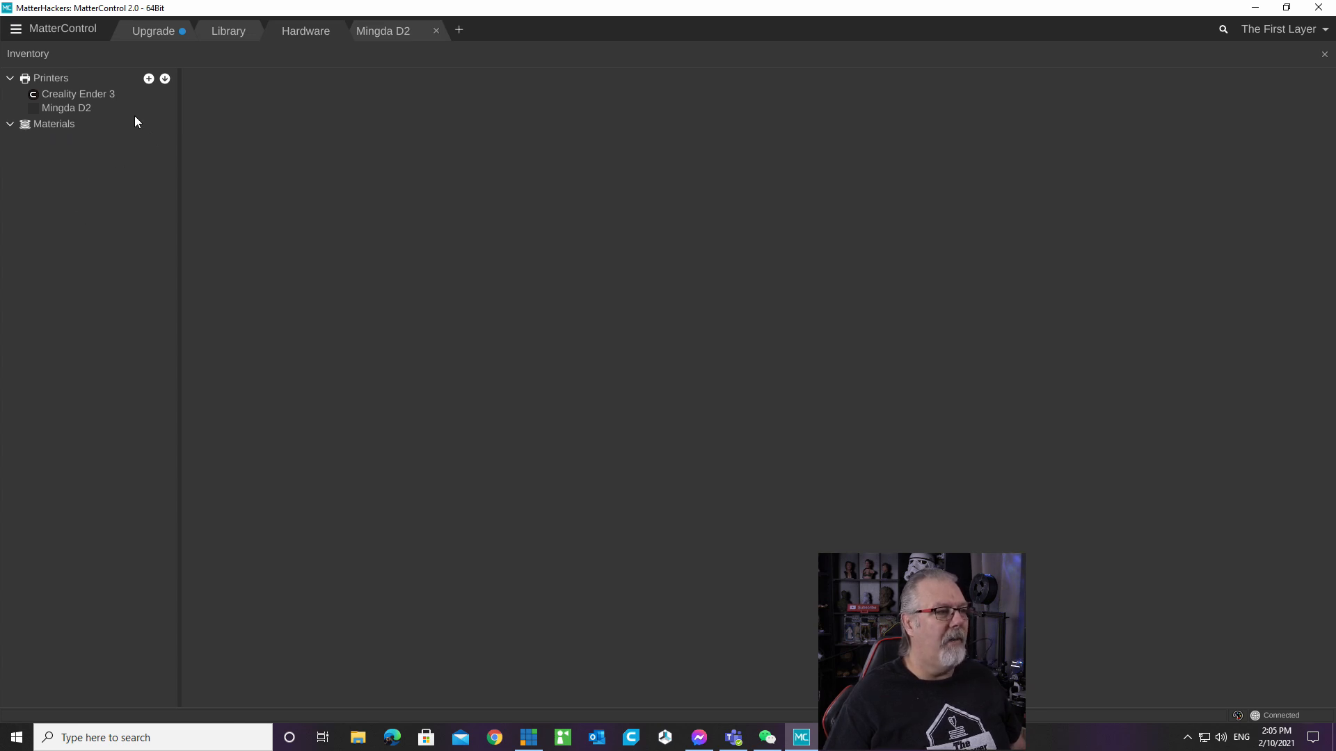
Start setting up a new printer and expand the Creality models in the manufacturer list.
click(149, 78)
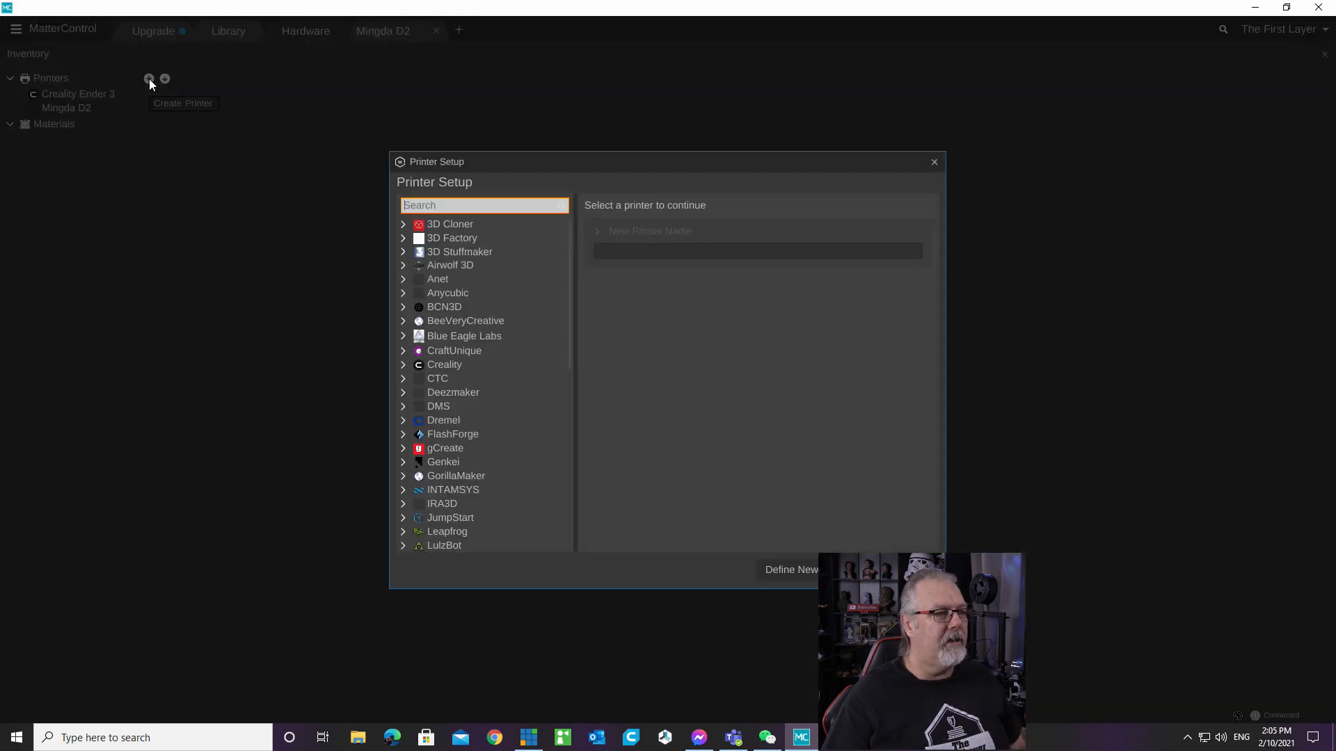
scroll(516, 270, down, 5)
scroll(515, 274, down, 6)
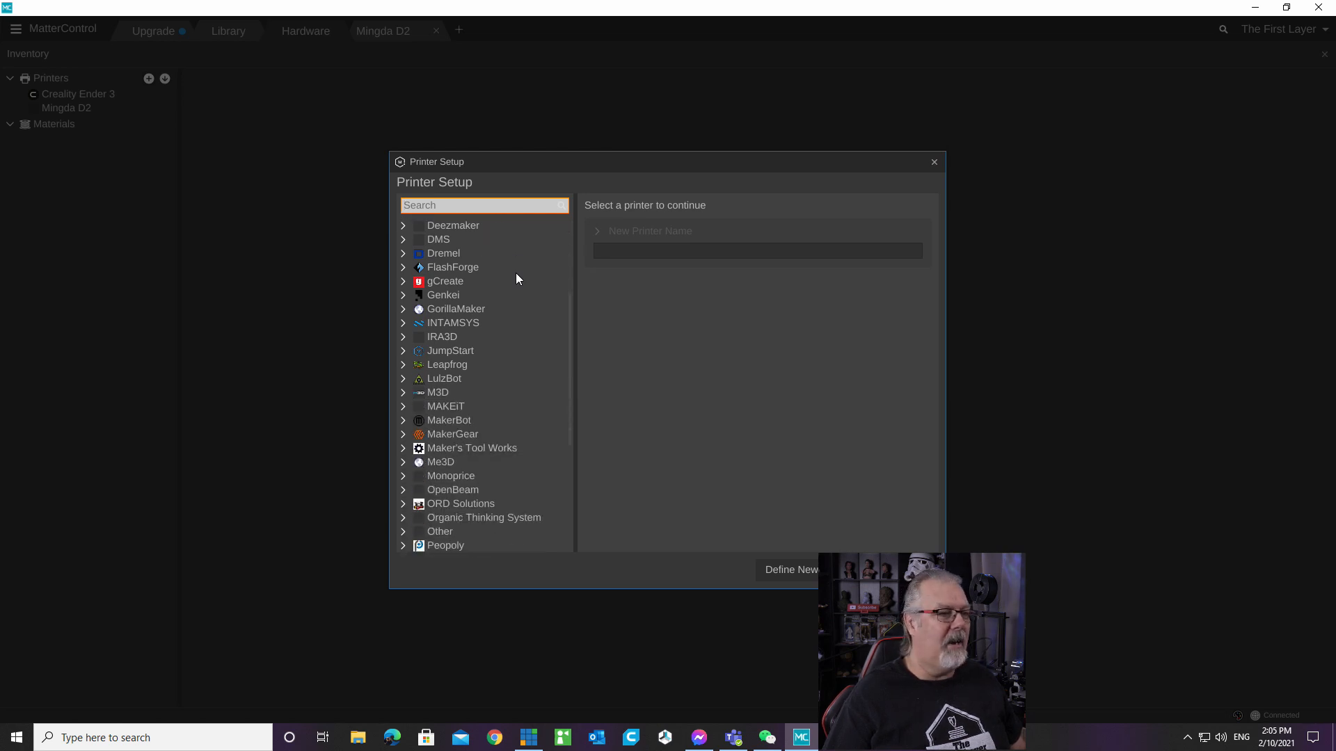
scroll(515, 288, down, 2)
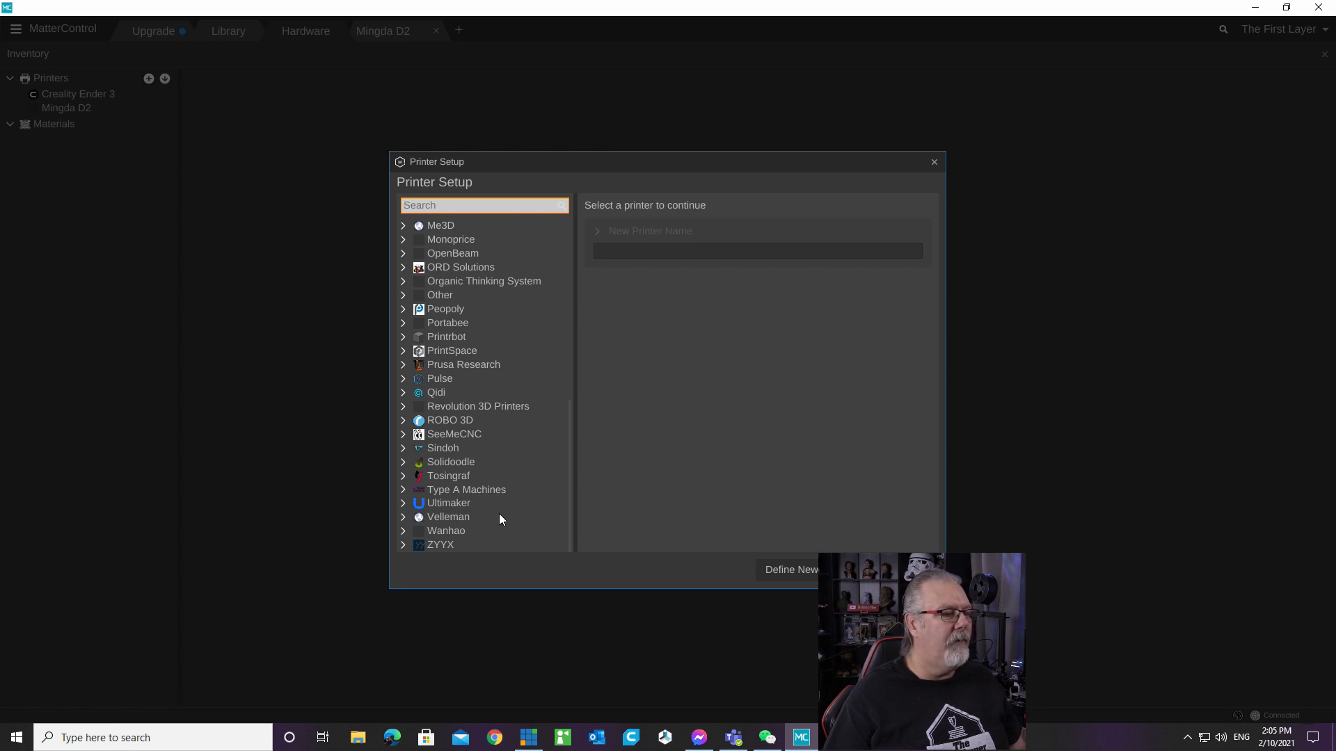
scroll(505, 462, up, 3)
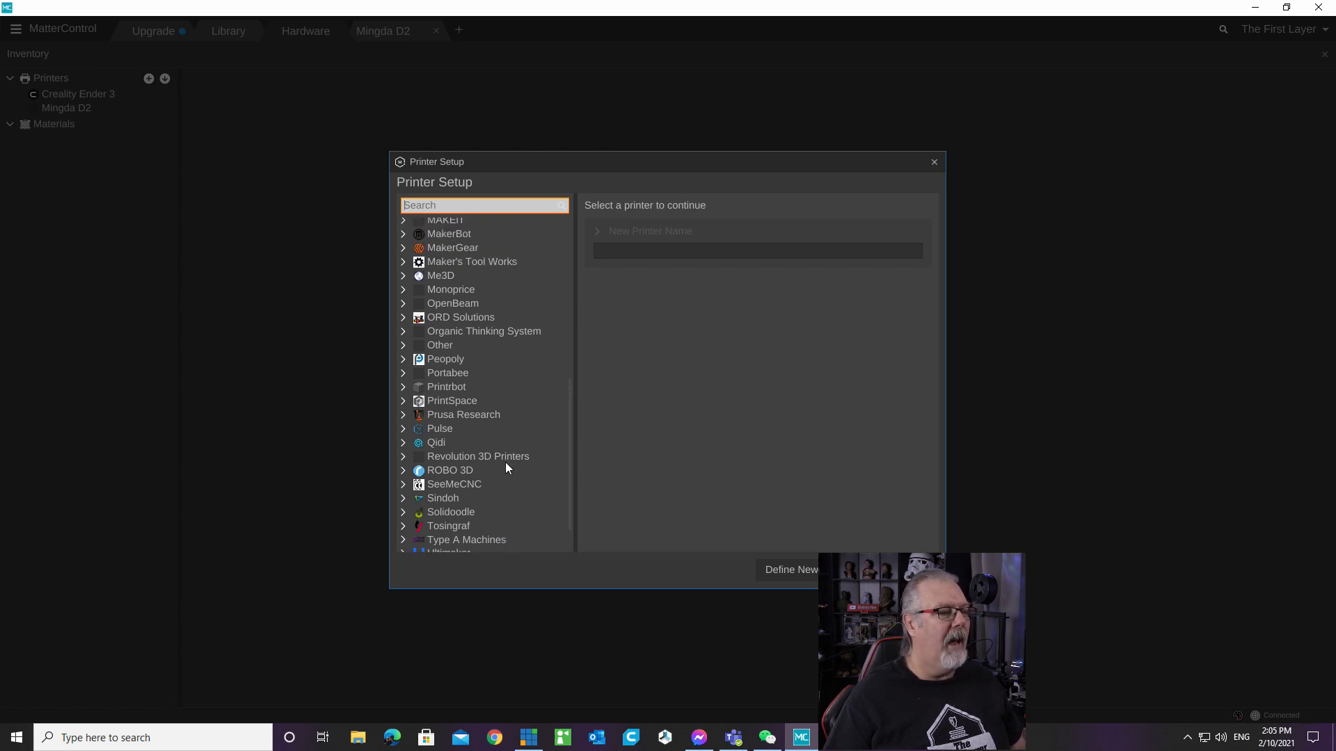
scroll(505, 462, up, 7)
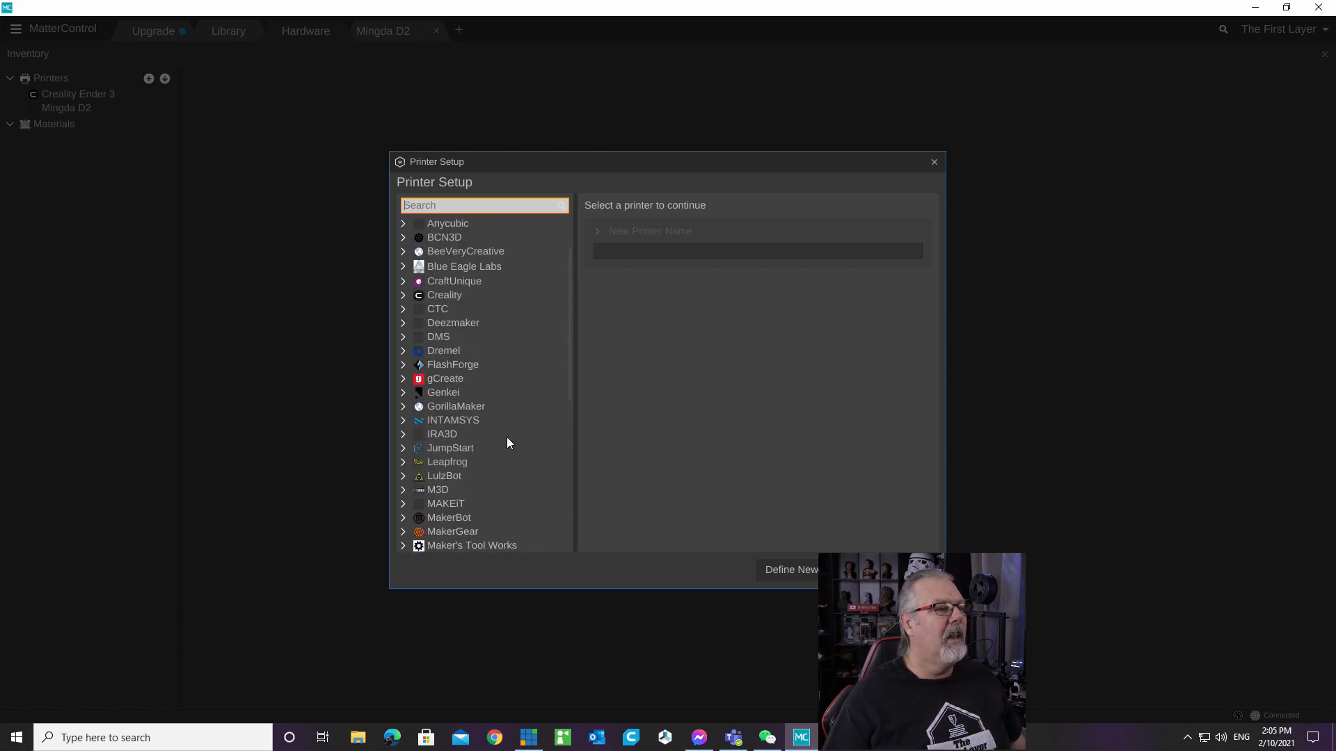
scroll(509, 431, up, 1)
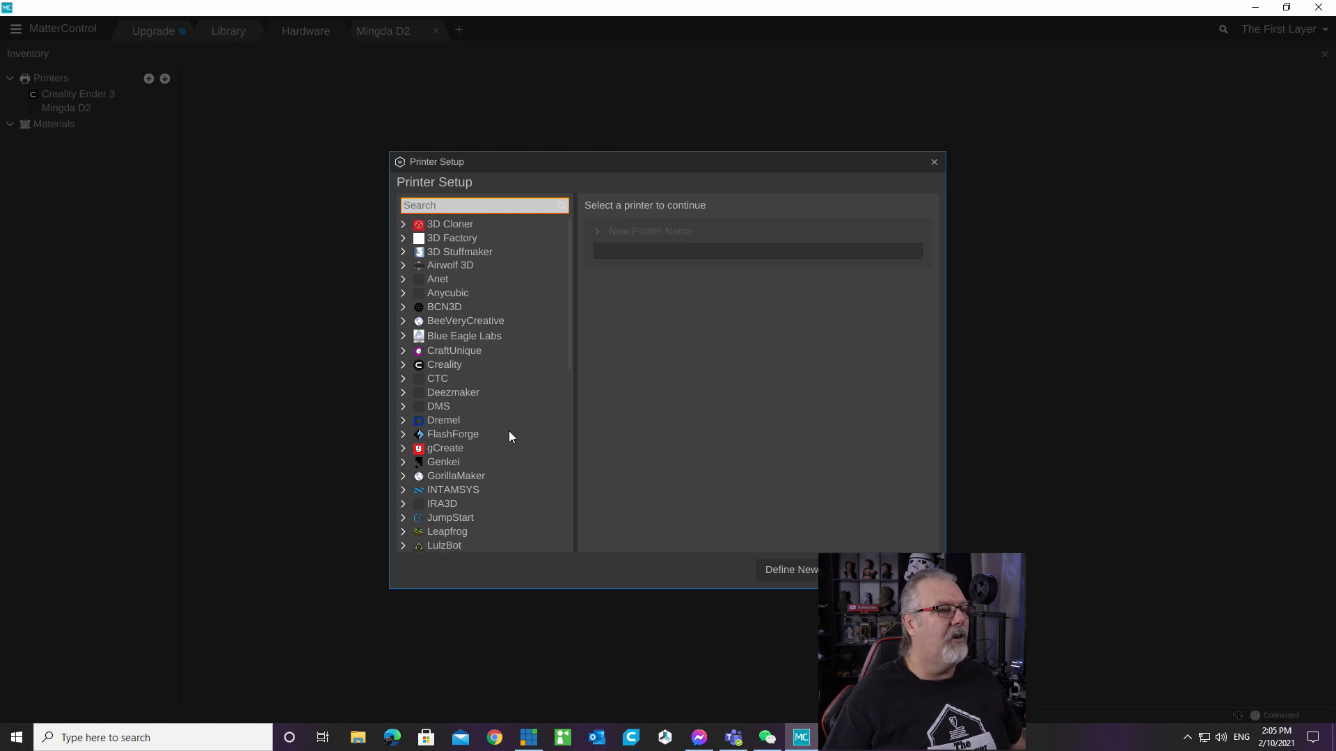
scroll(508, 432, down, 1)
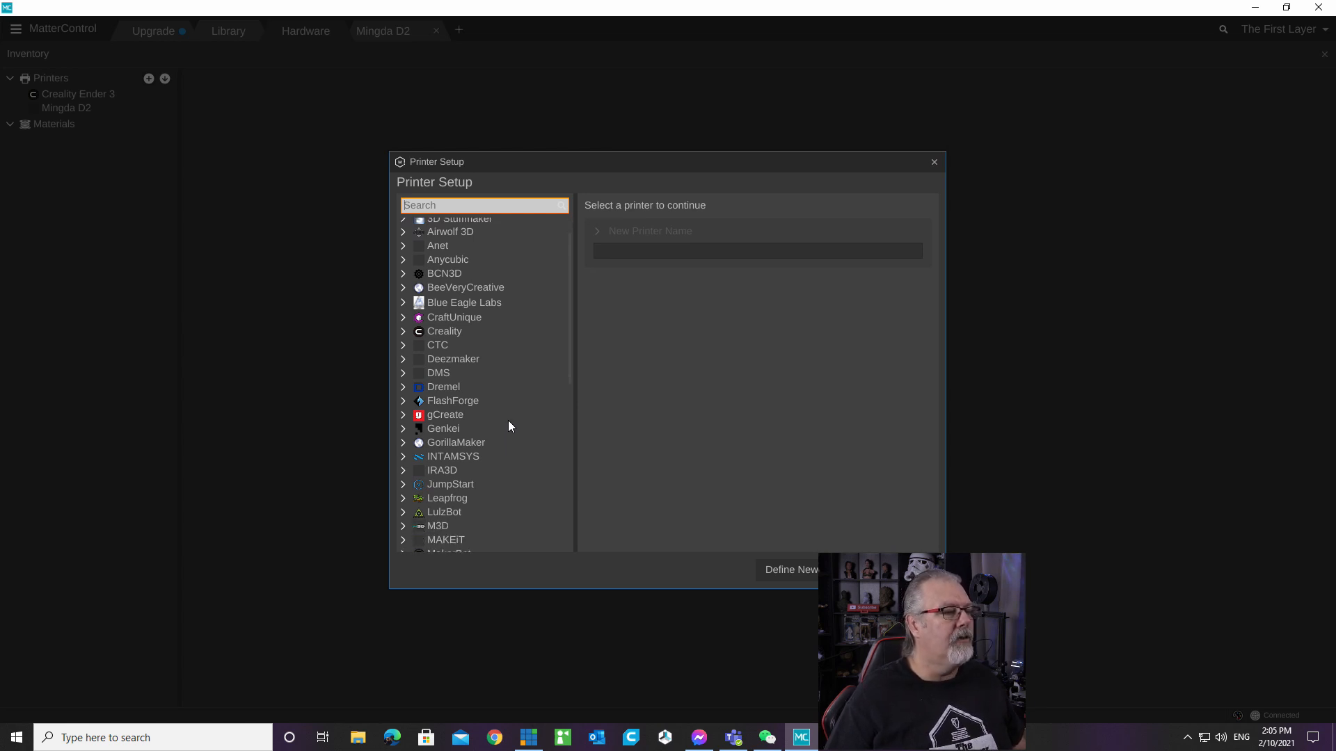
click(442, 334)
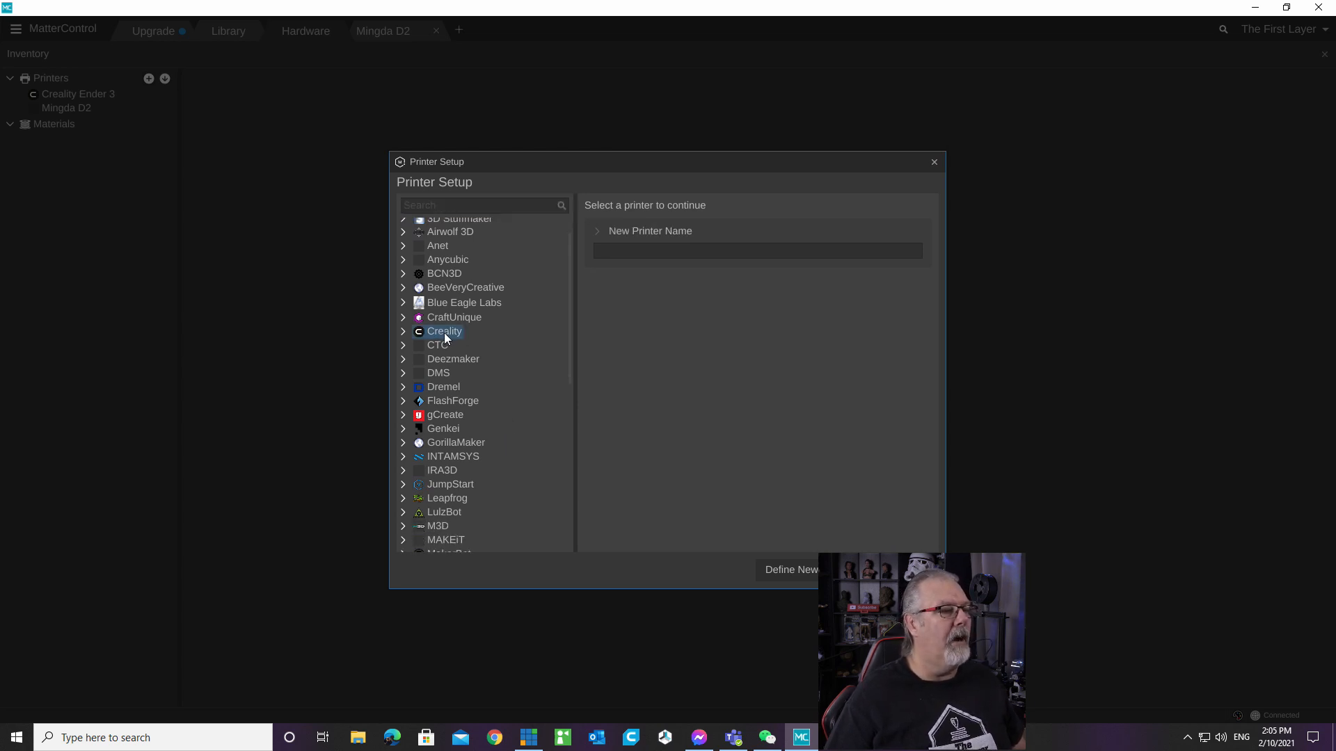
click(404, 332)
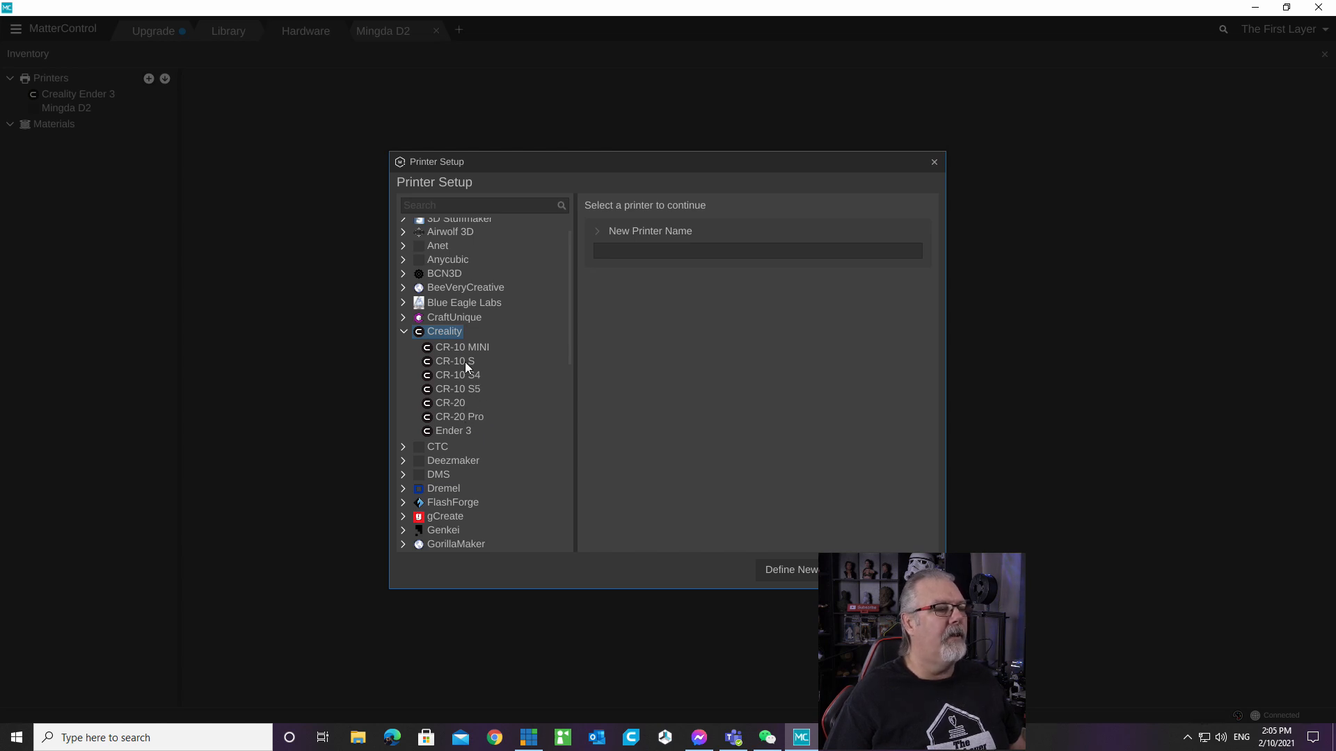
Create the Creality CR-10 S printer, try auto-detecting its connection, and leave the setup wizard.
click(445, 361)
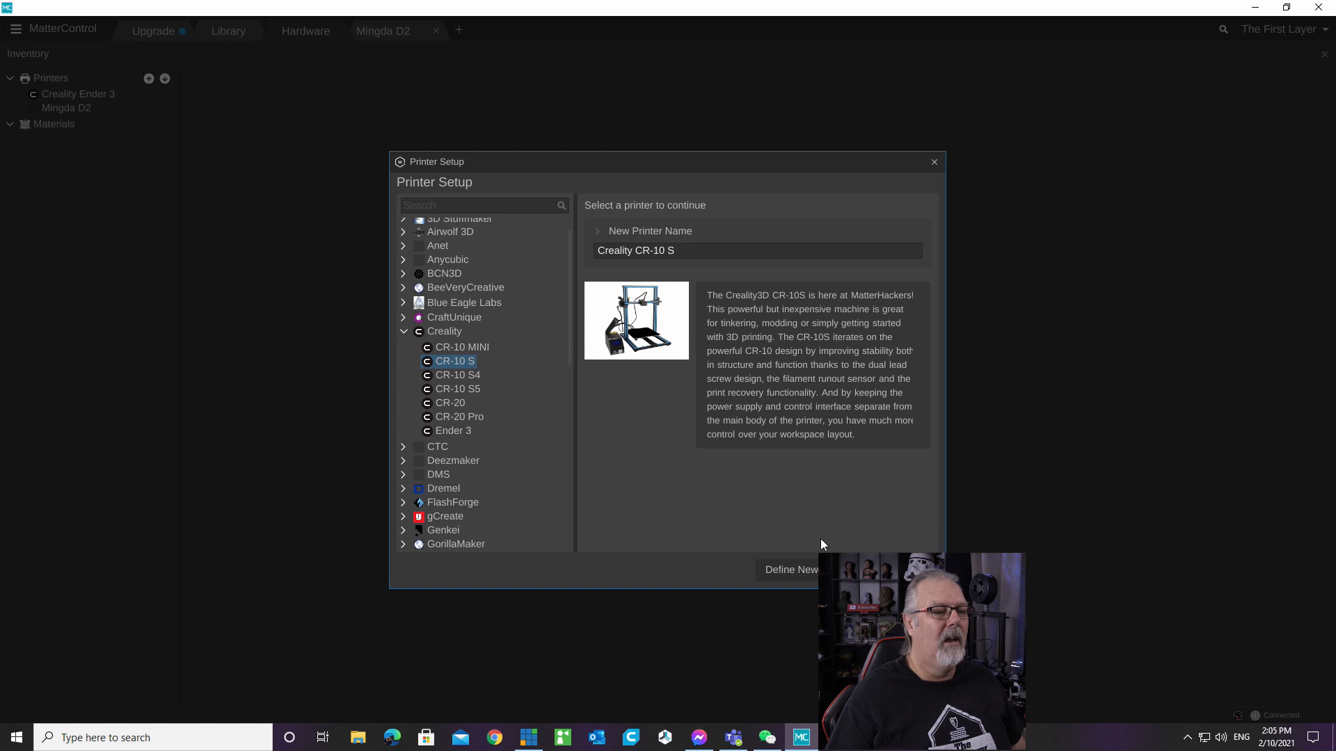
click(821, 570)
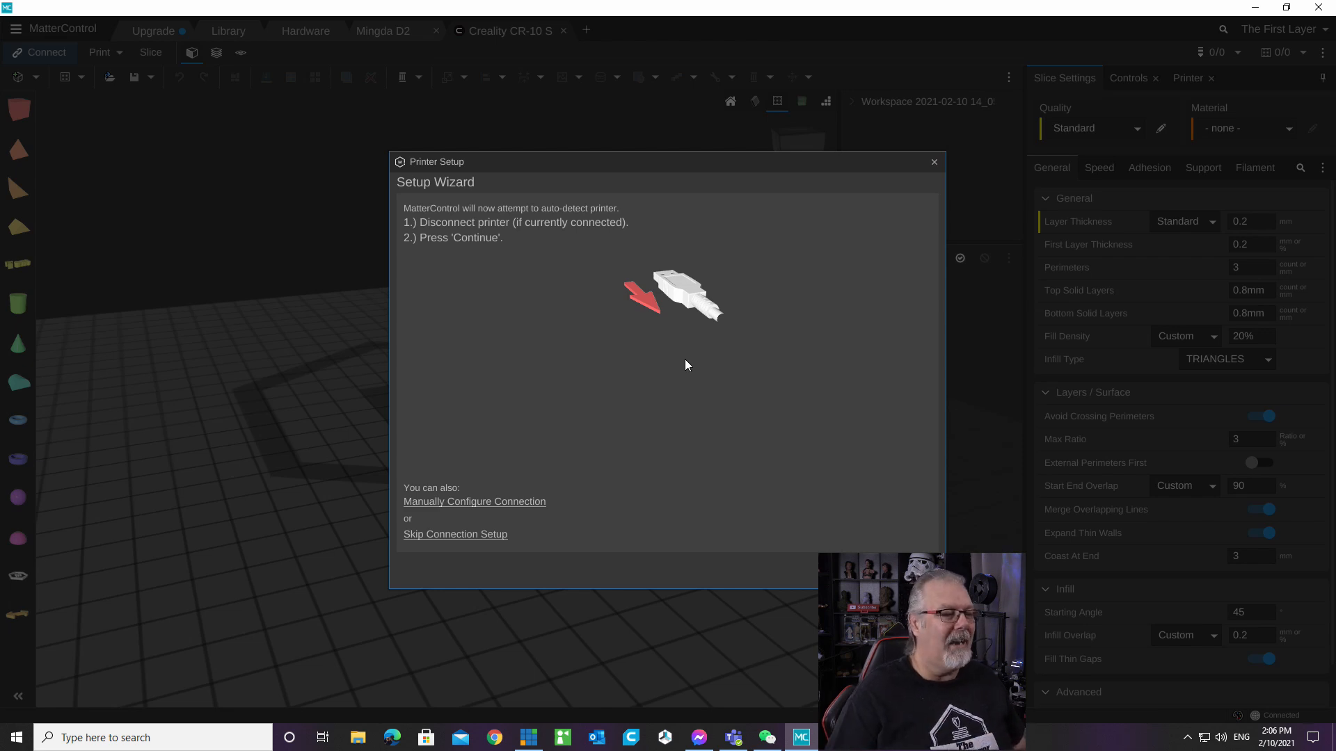
click(857, 570)
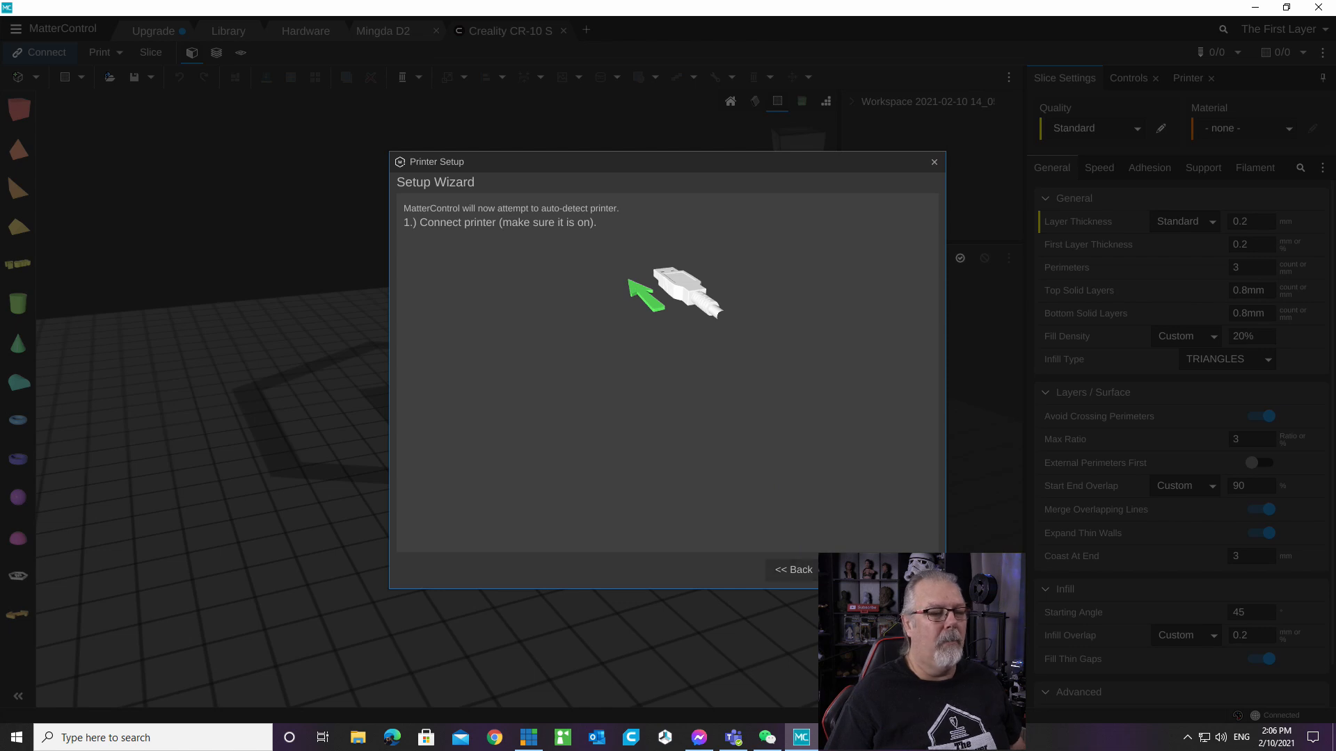
click(914, 570)
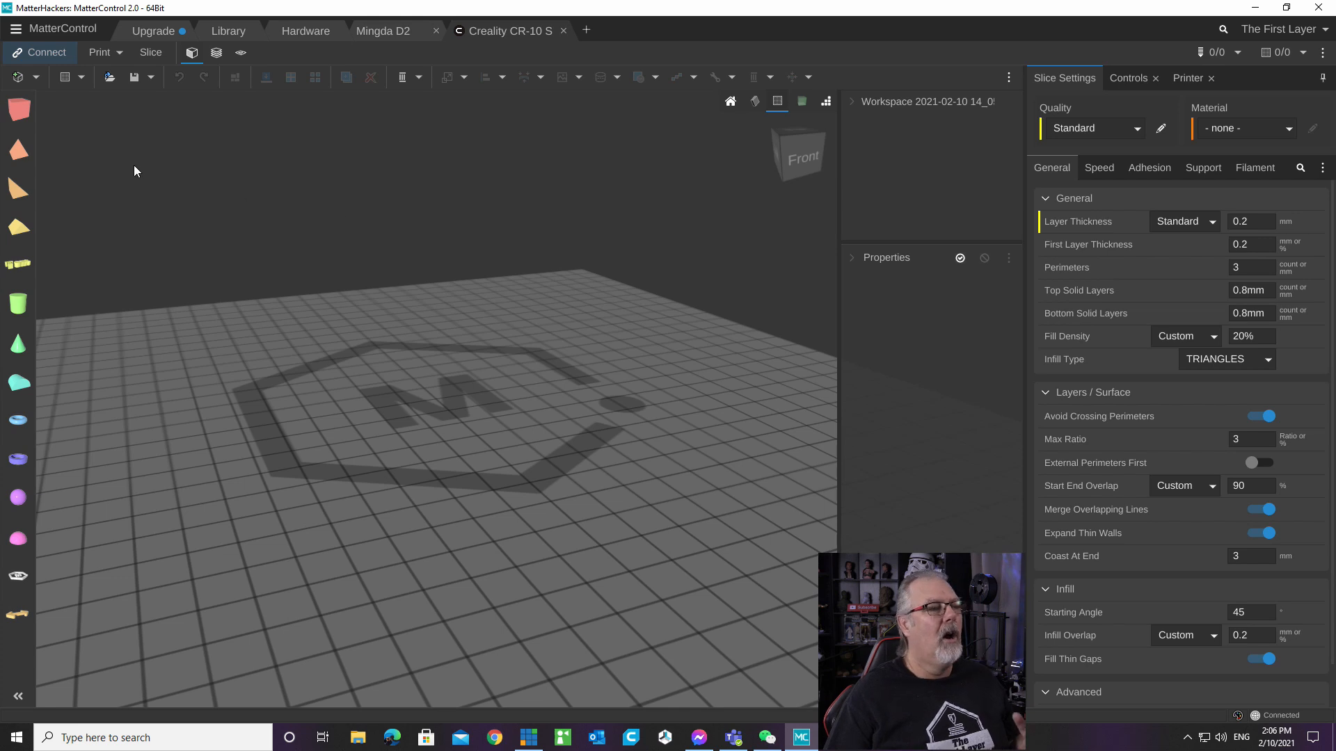
Add the 3DBenchy model to the bed from the #3DBenchy folder's files on the Scratch (D:) drive.
click(115, 78)
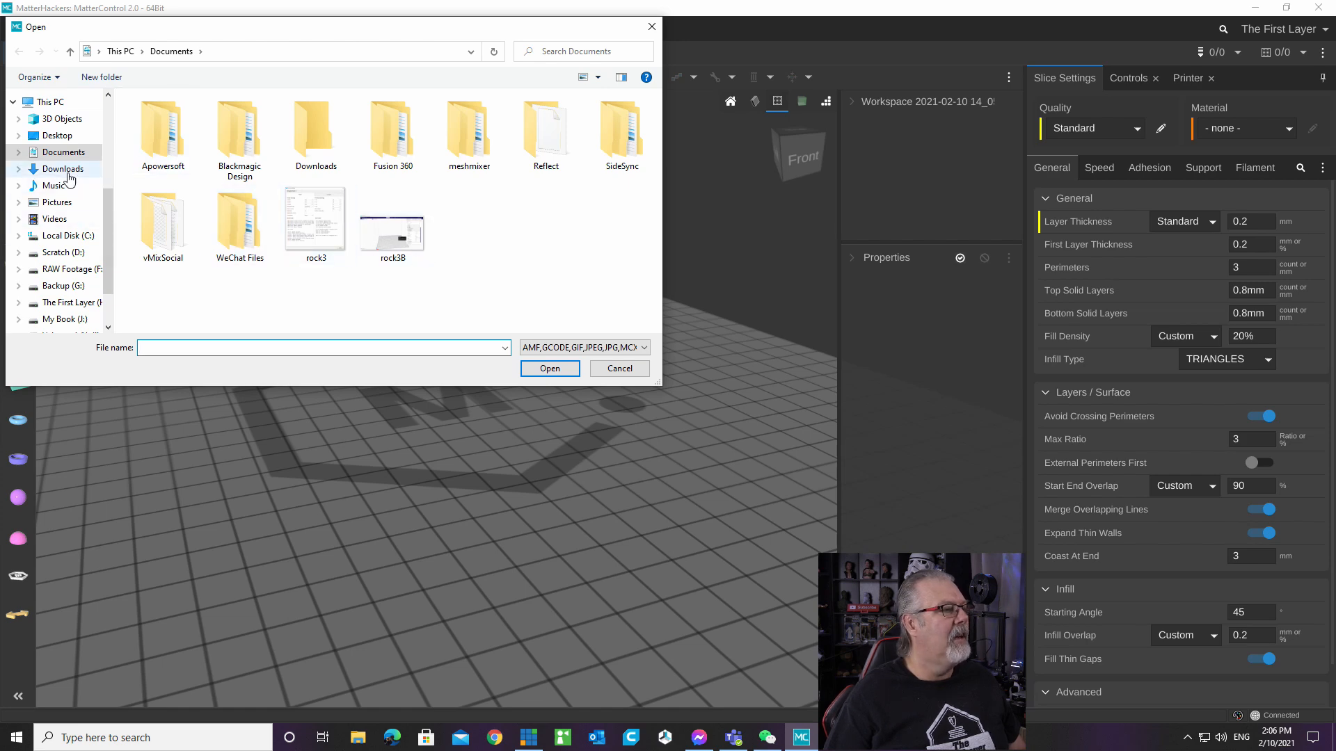
click(63, 253)
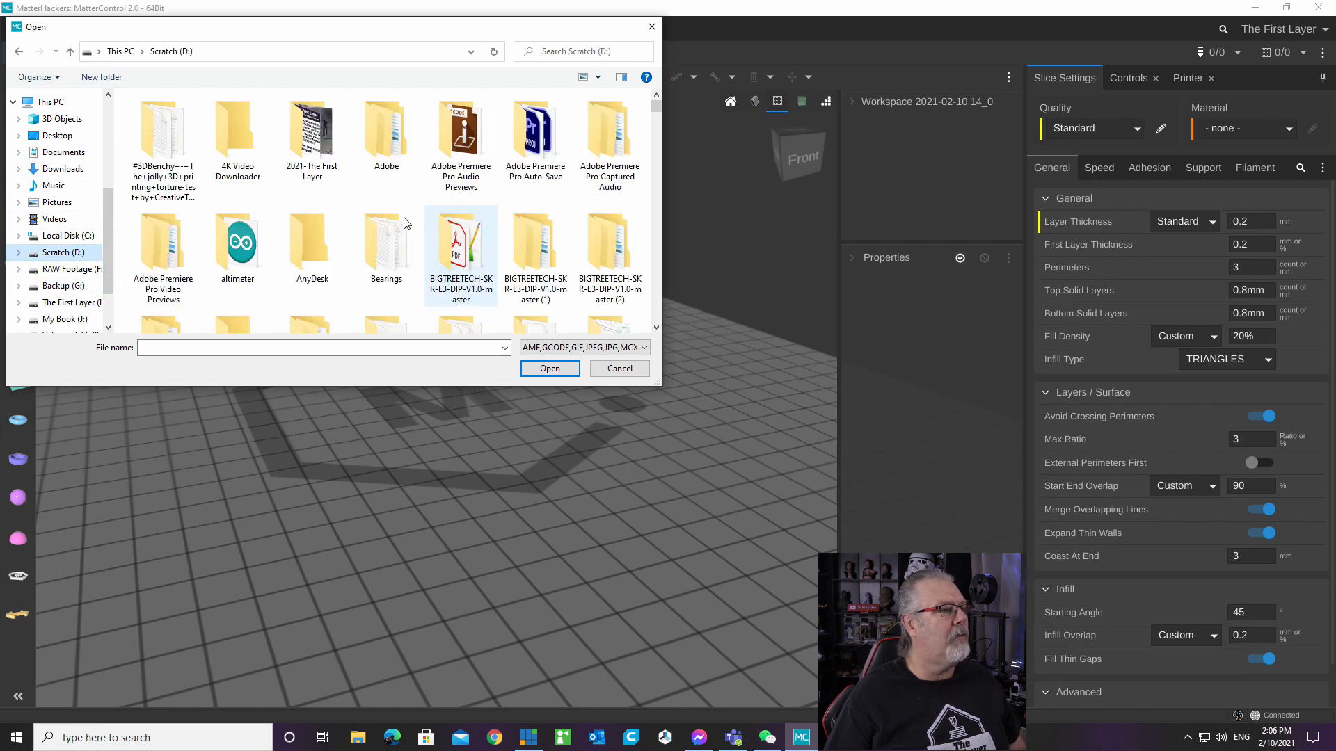
click(178, 132)
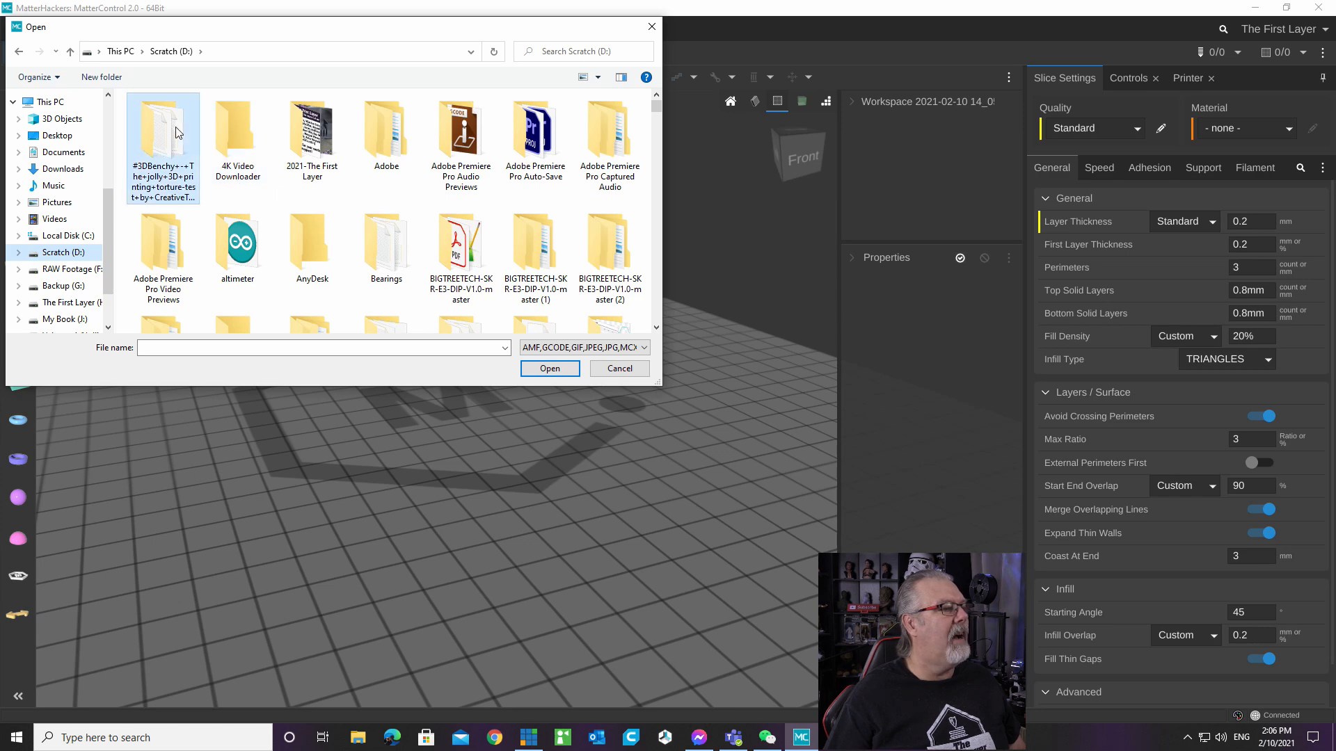
double_click(178, 132)
double_click(186, 120)
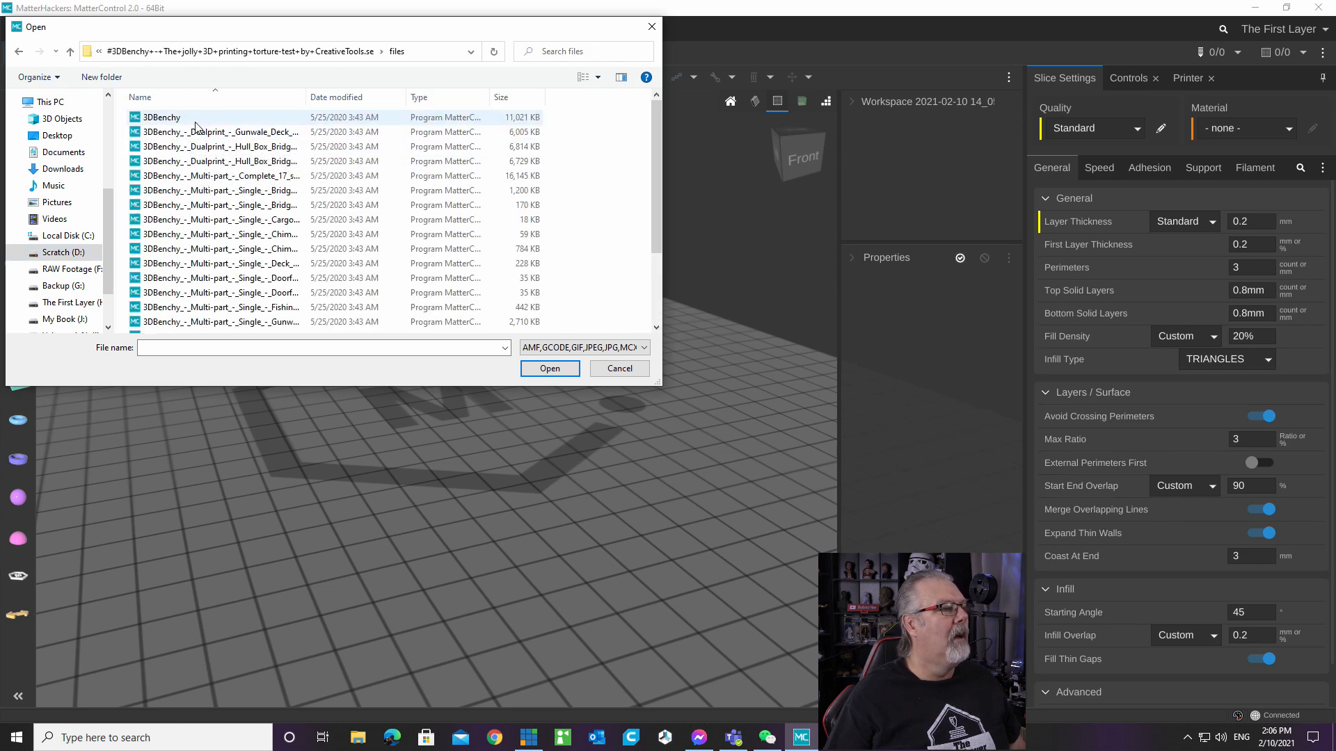
click(196, 123)
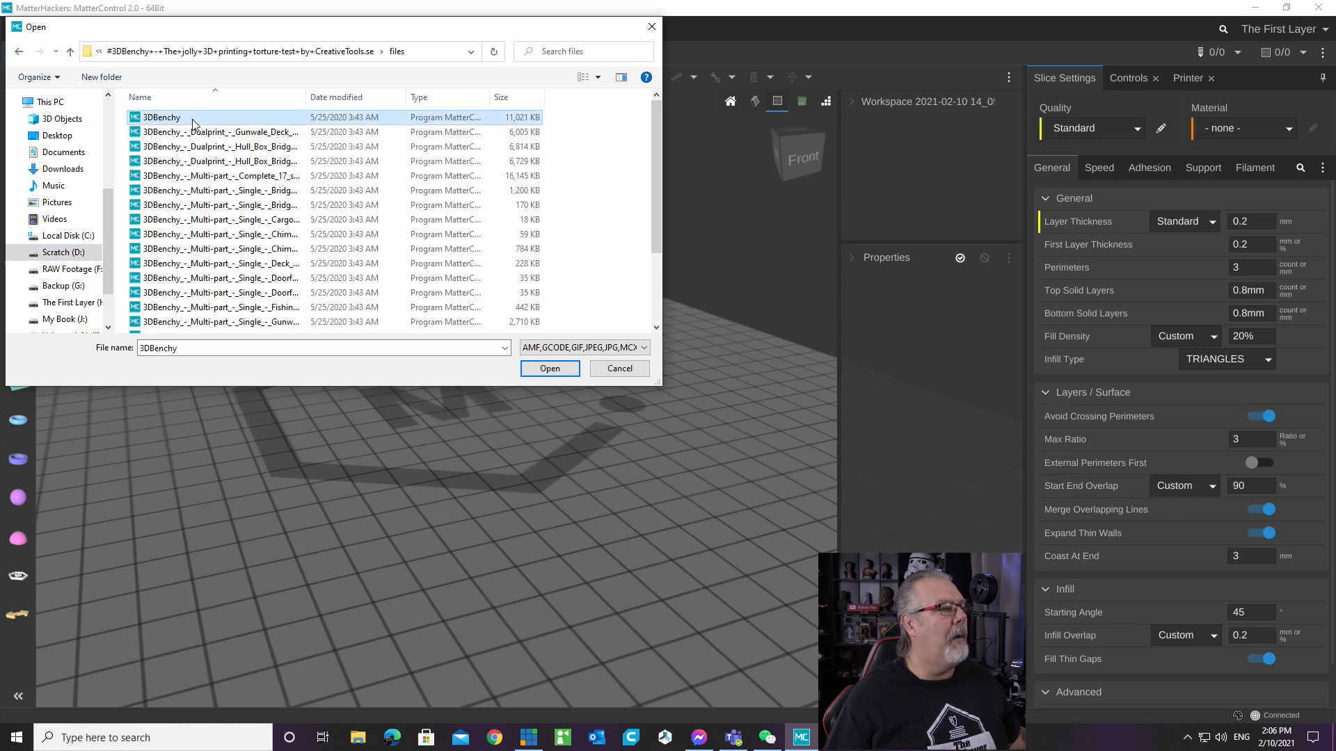
click(553, 369)
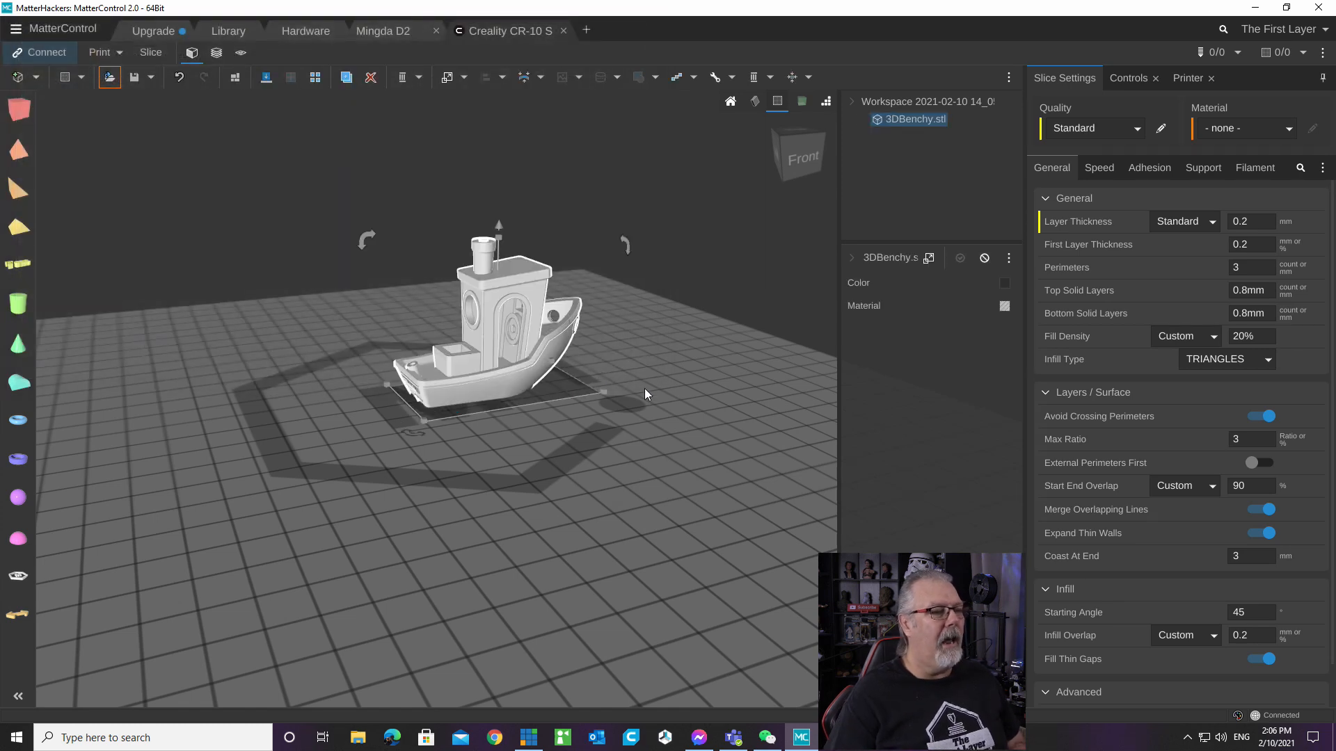
scroll(591, 397, down, 5)
scroll(499, 390, up, 5)
scroll(438, 368, down, 5)
scroll(442, 366, up, 6)
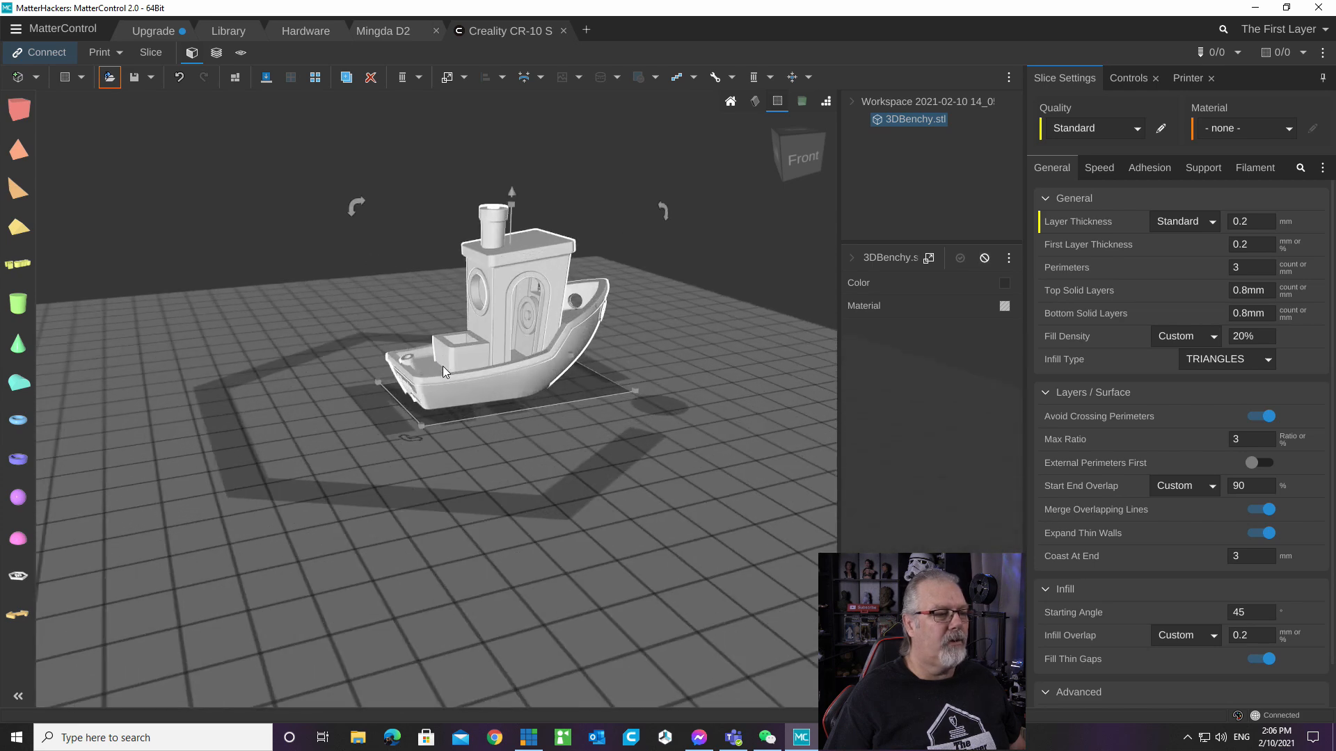
scroll(467, 365, down, 5)
scroll(479, 378, up, 6)
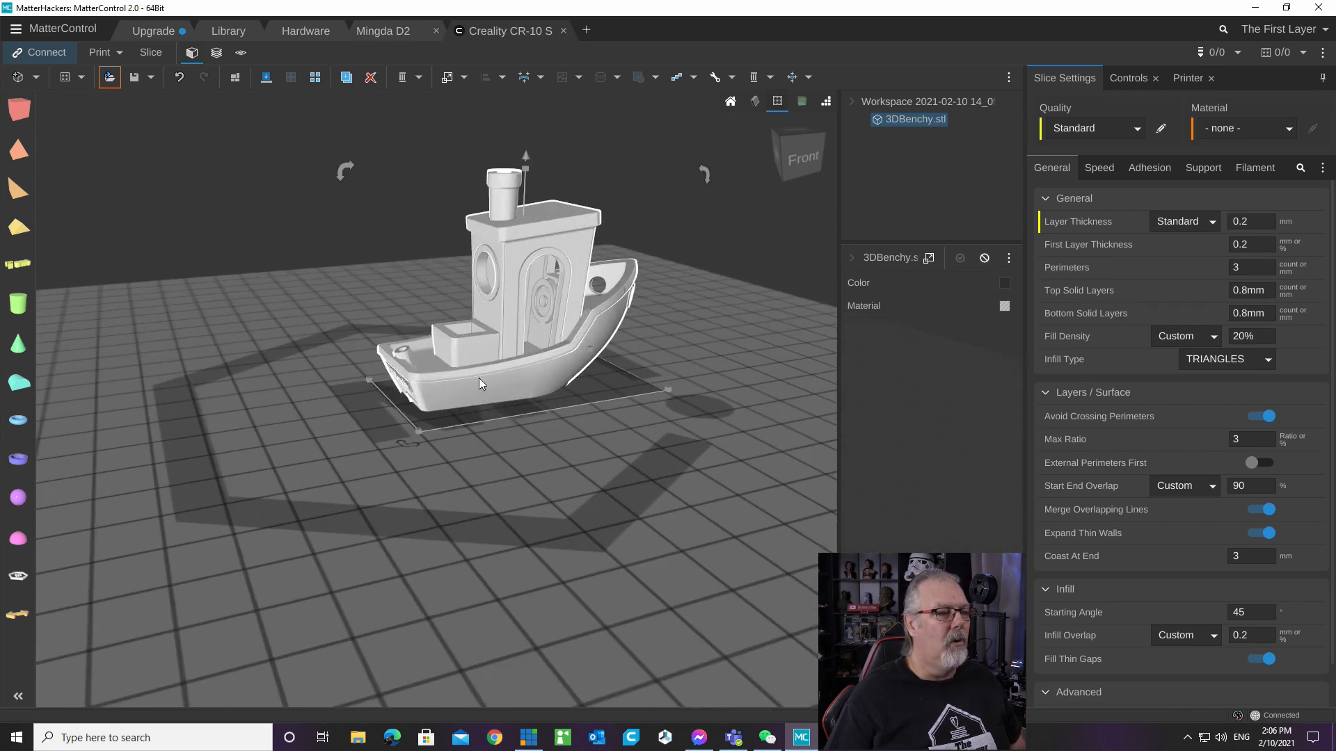
Scale the 3DBenchy model to 200 percent in width, depth and height with proportions maintained.
scroll(515, 341, down, 5)
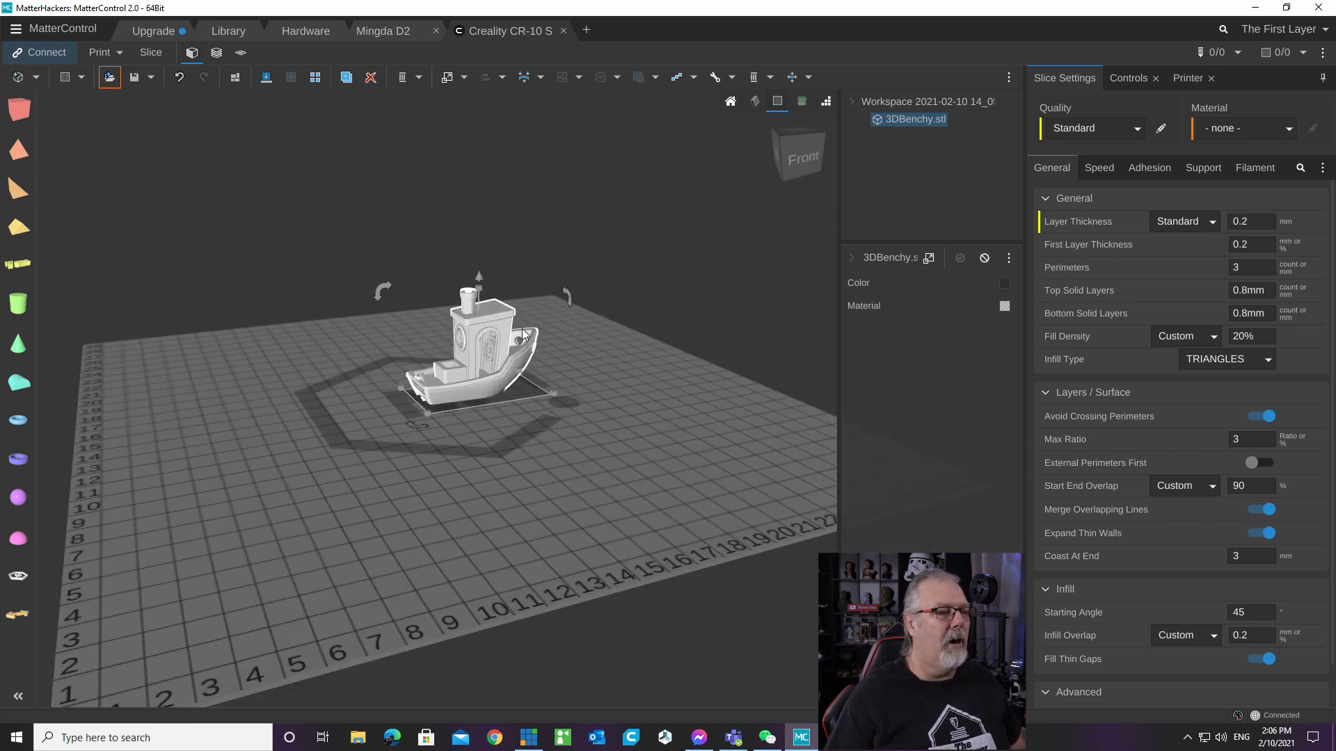
scroll(524, 332, up, 3)
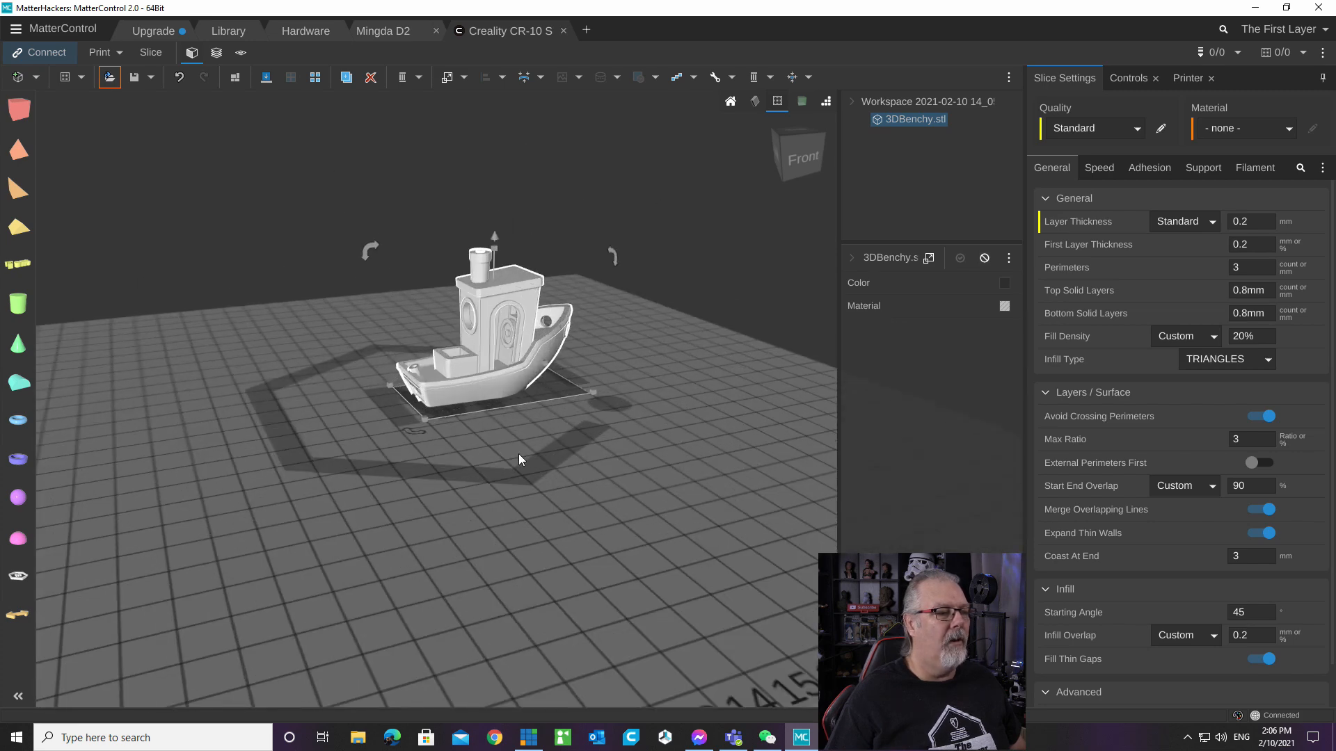
scroll(519, 459, down, 3)
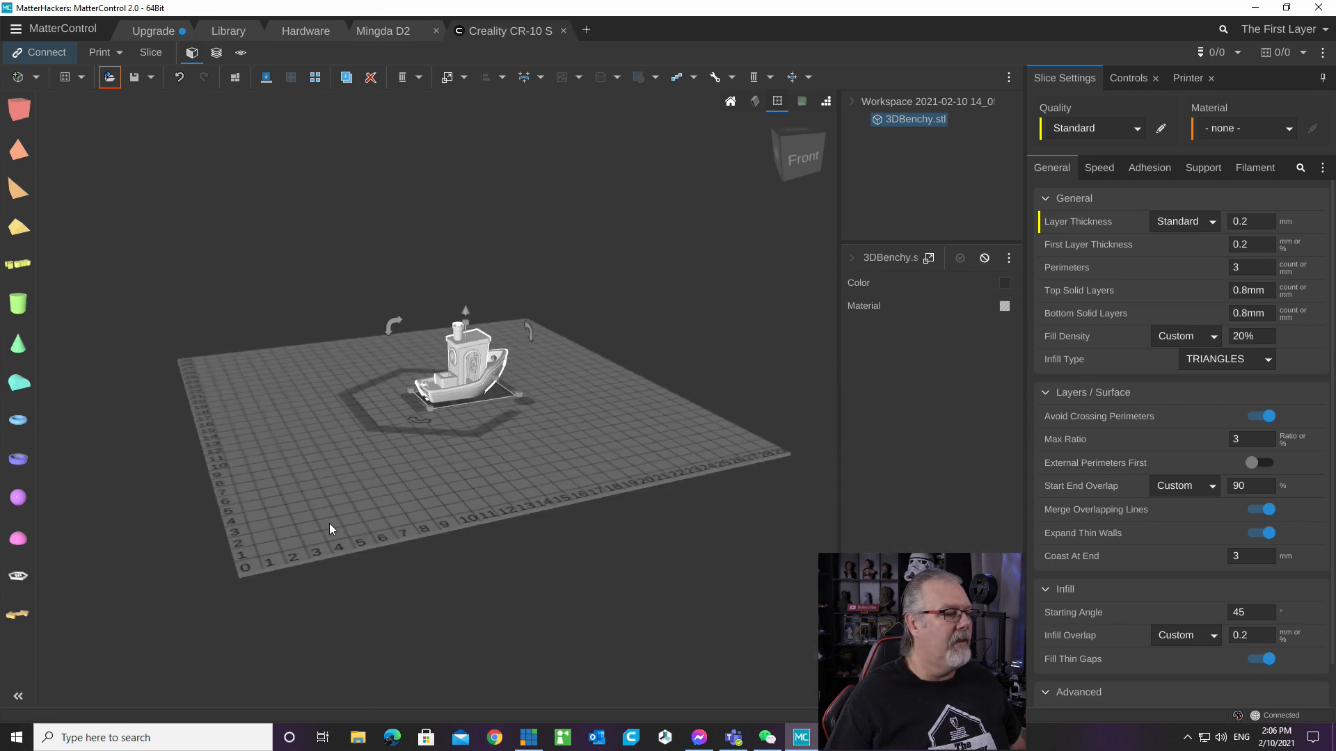
scroll(508, 449, down, 2)
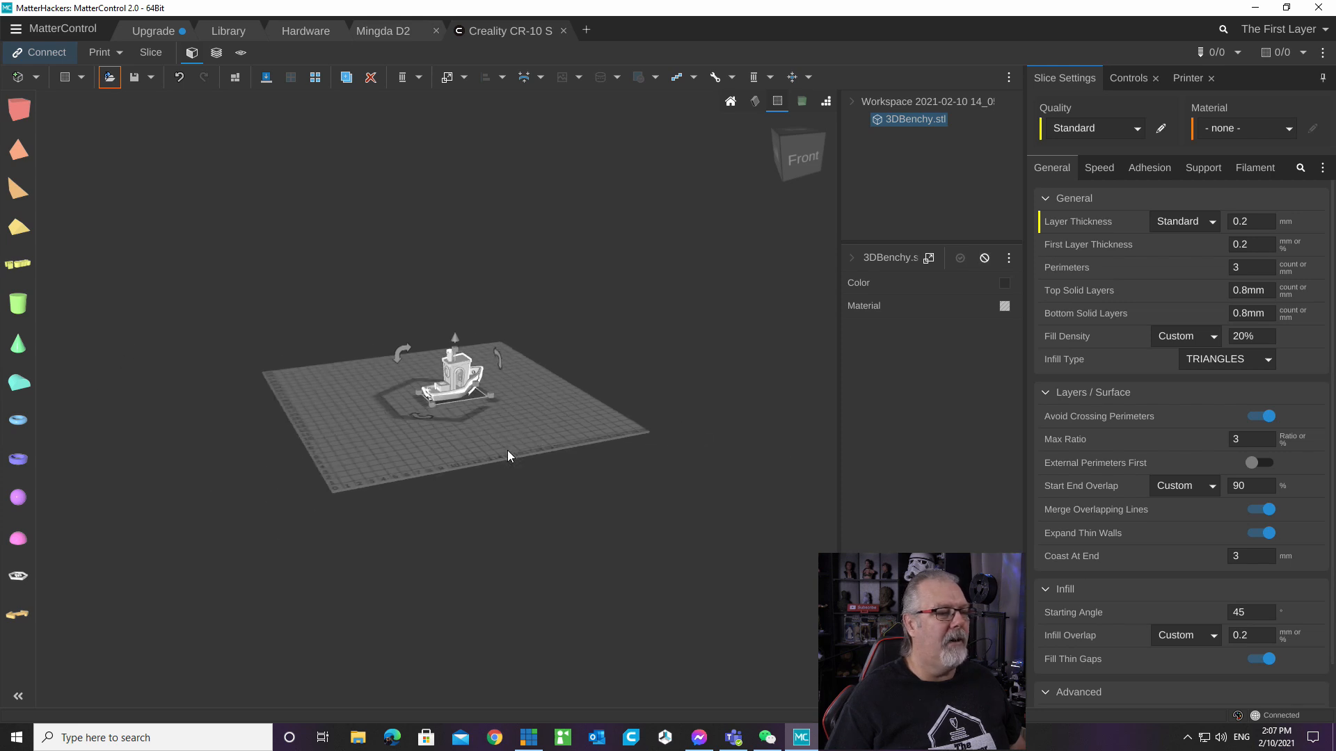
scroll(508, 449, up, 6)
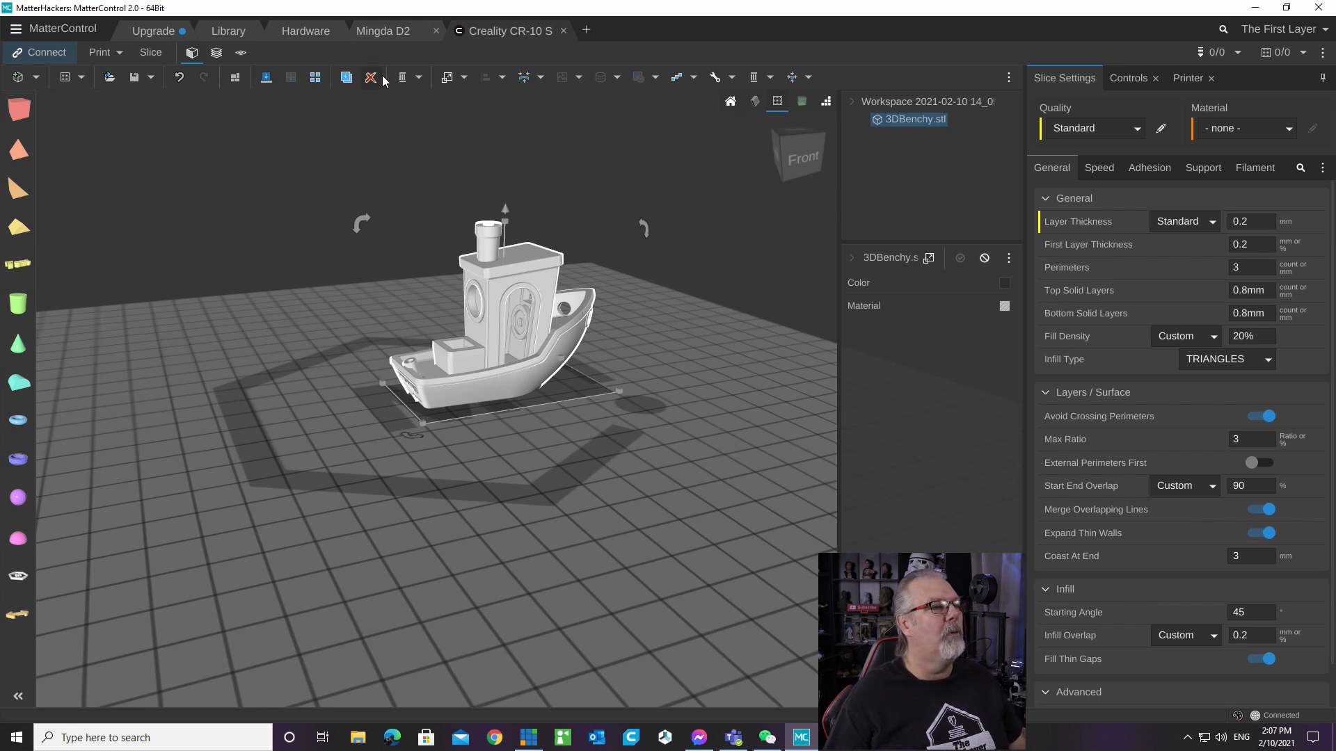
click(446, 78)
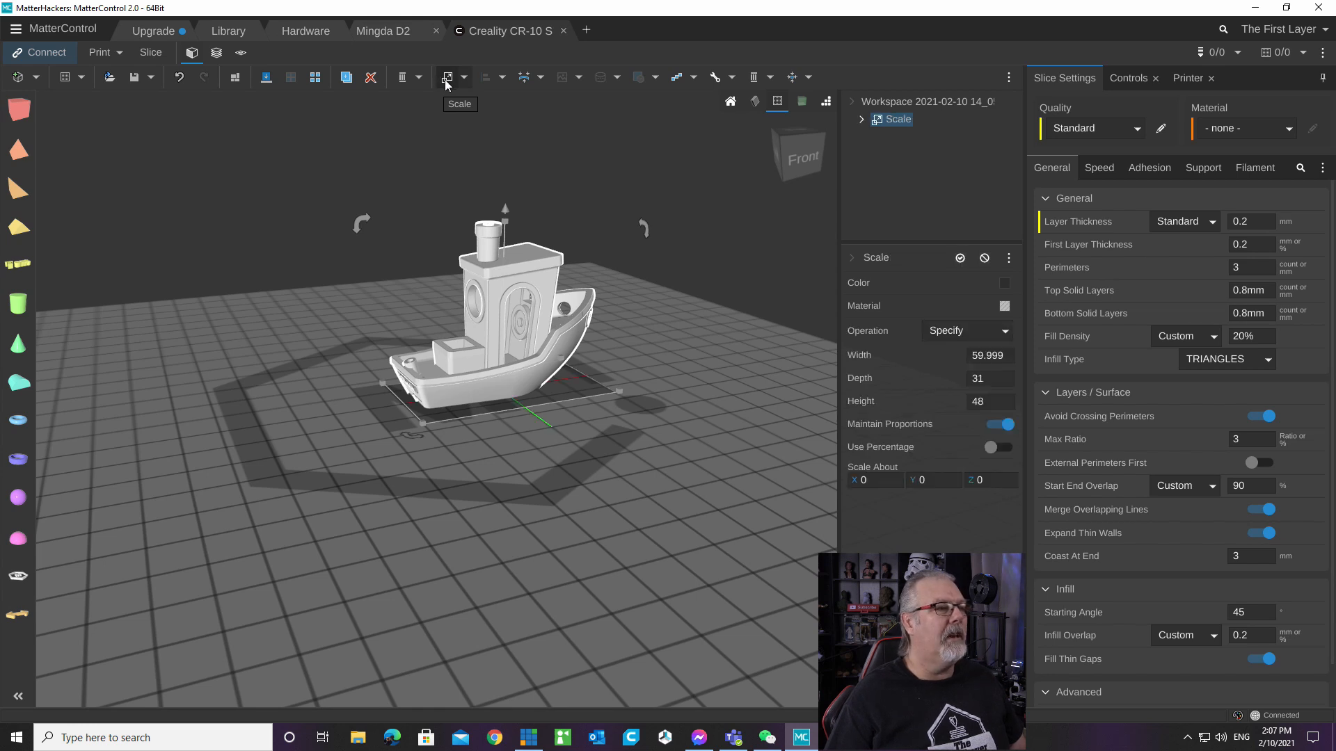
click(991, 378)
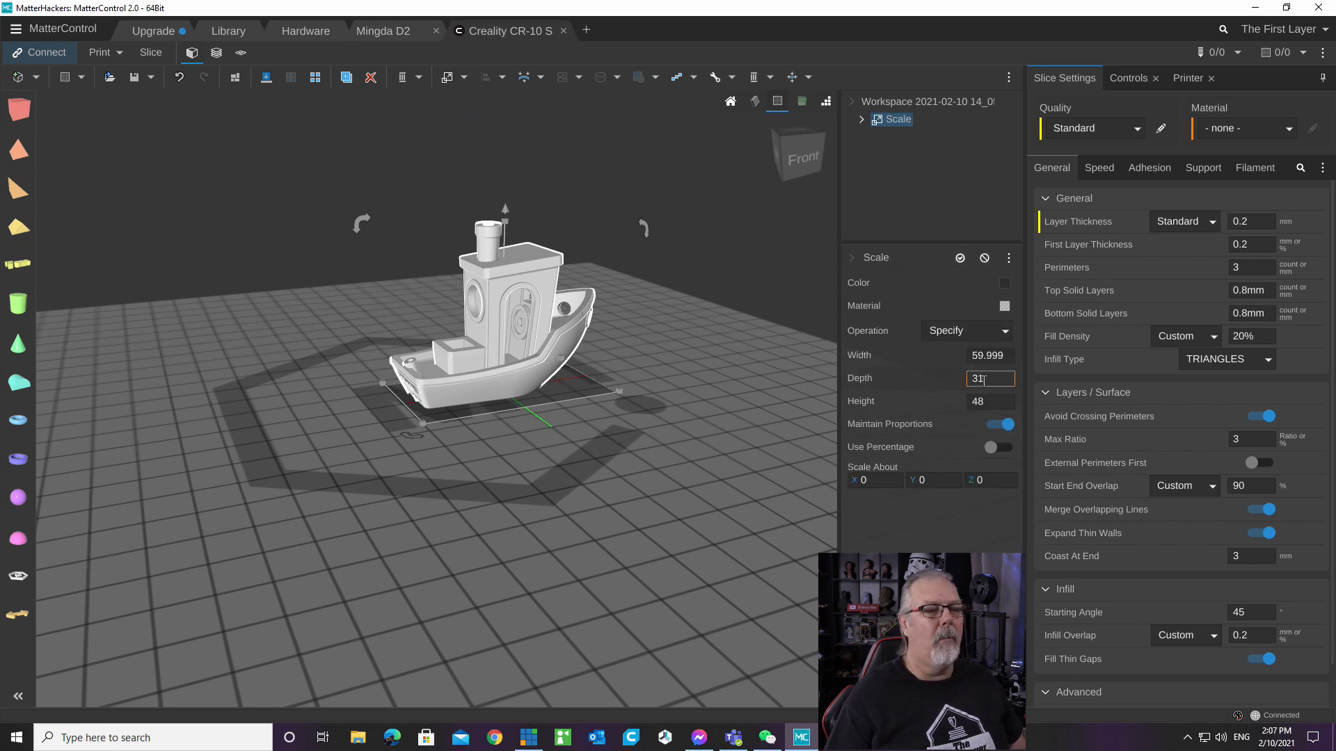
click(967, 405)
click(1009, 450)
click(973, 355)
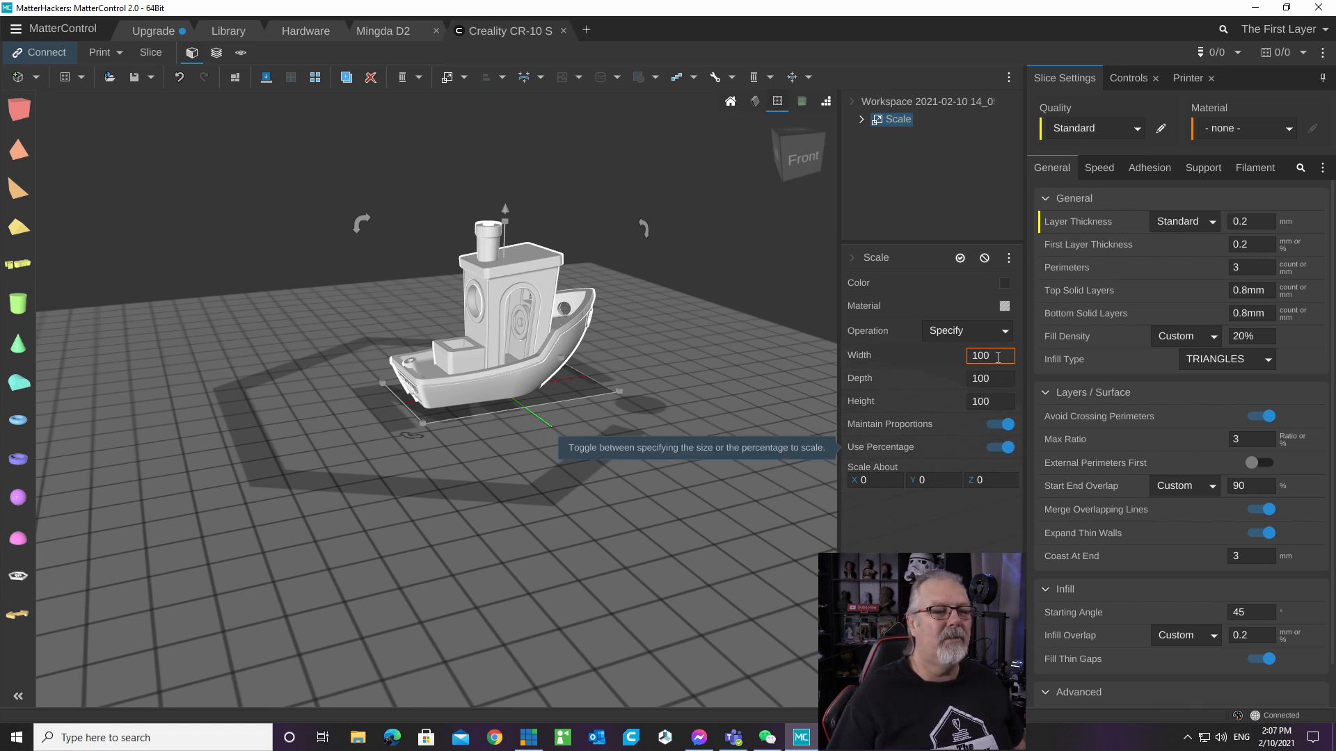
text(200)
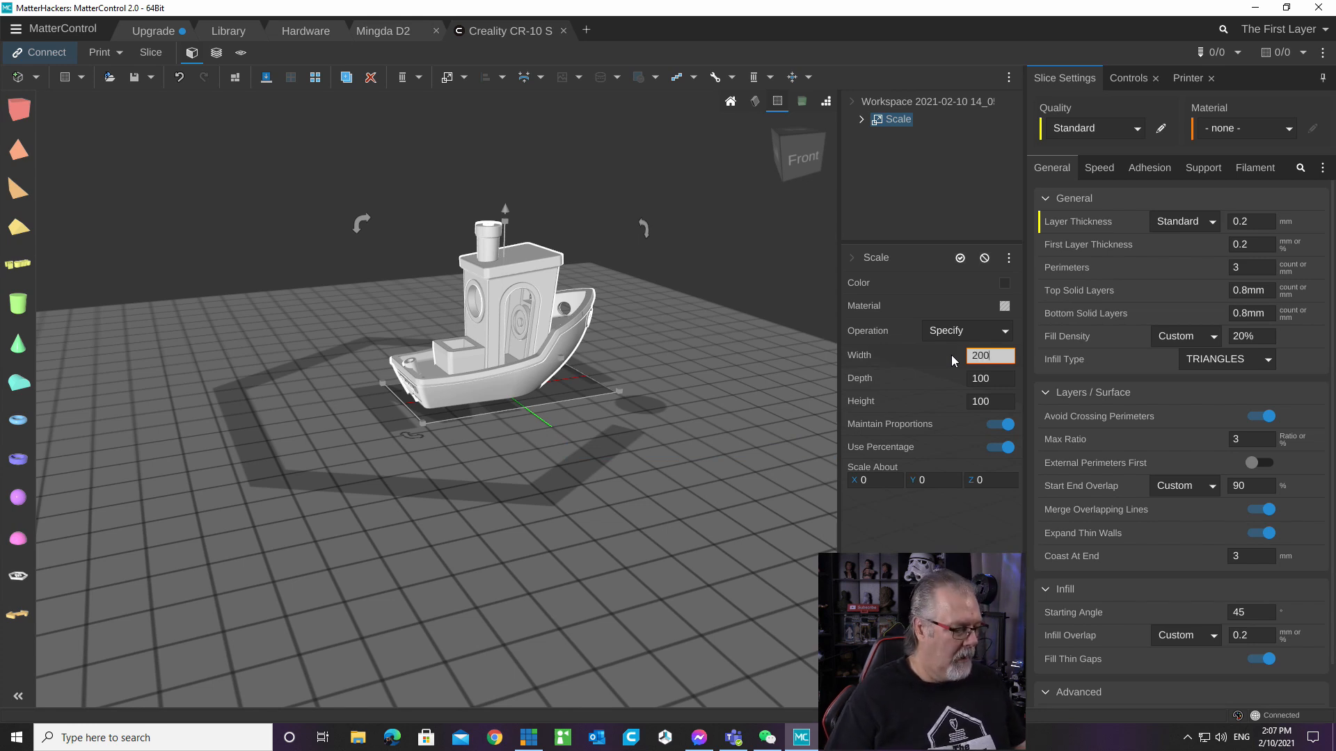
key(Tab)
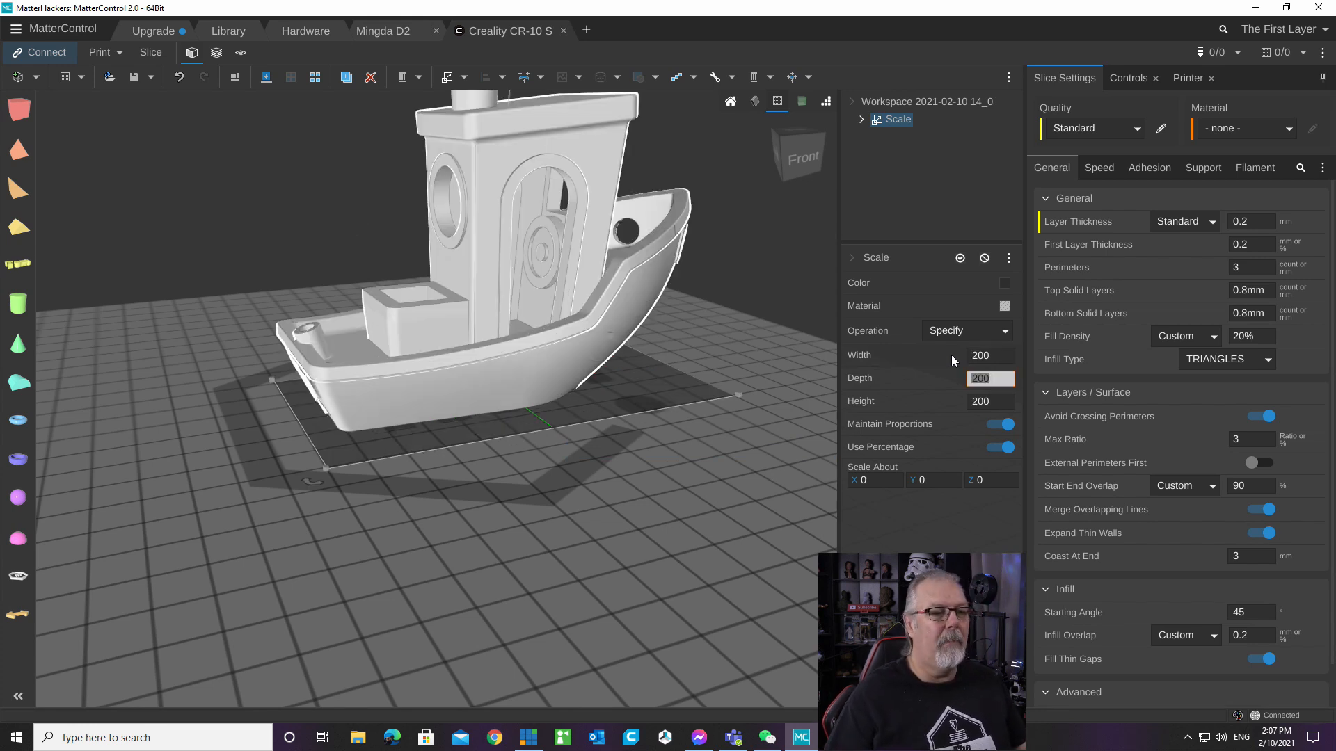
Check the scaled boat's absolute dimensions, switch the scale values back to percentage, and inspect its color and material properties.
click(1000, 448)
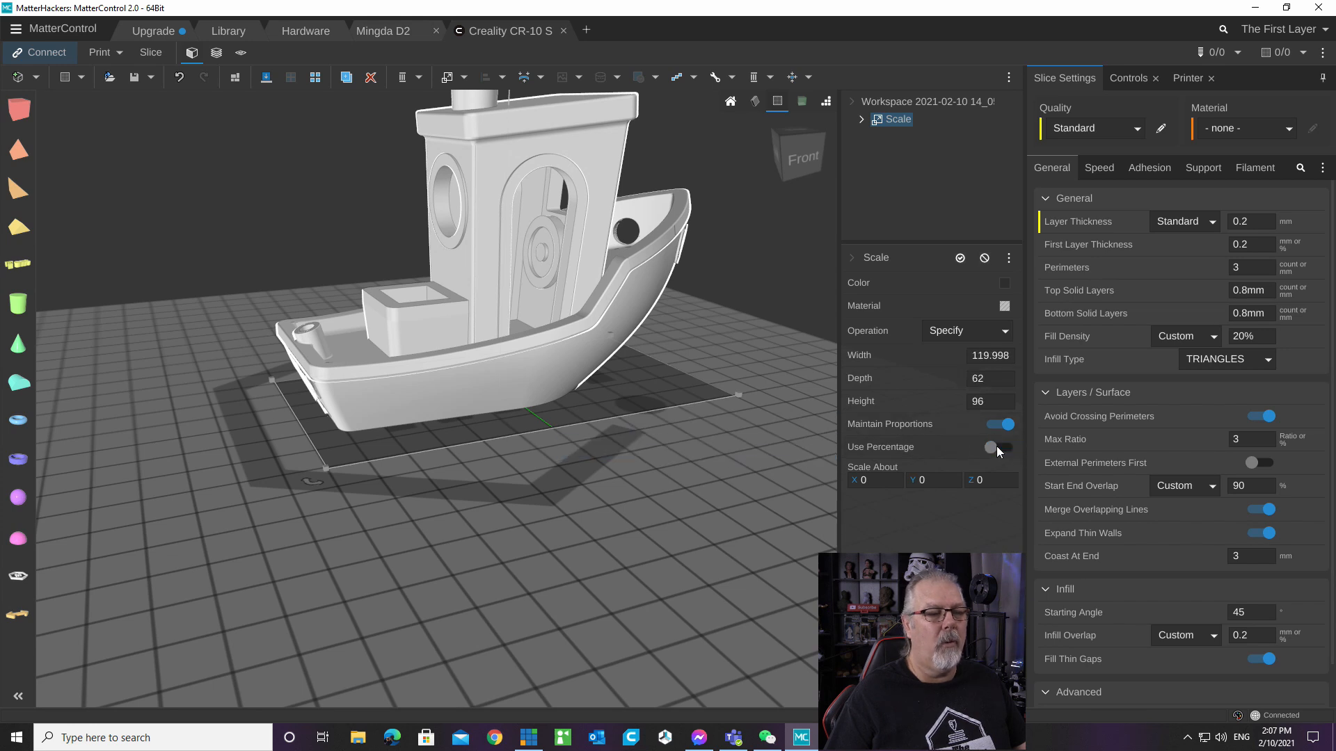
click(1003, 356)
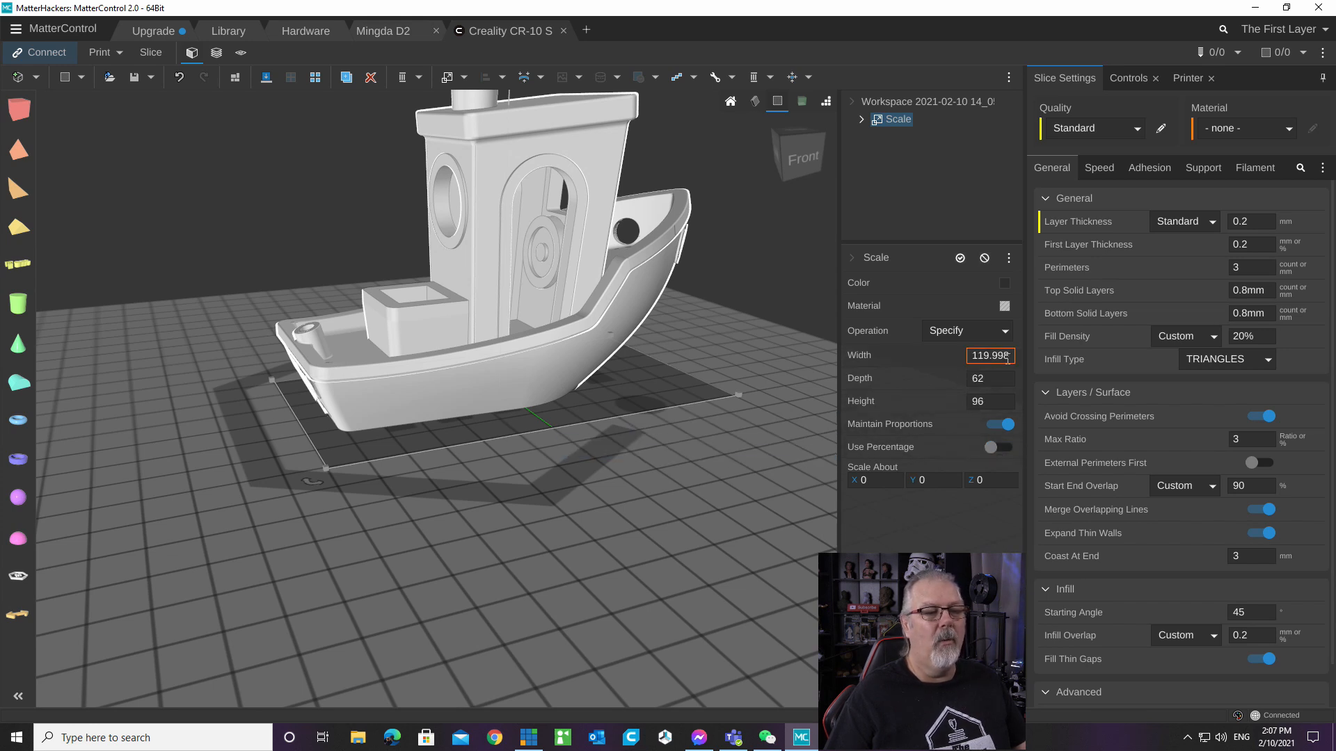
click(1008, 448)
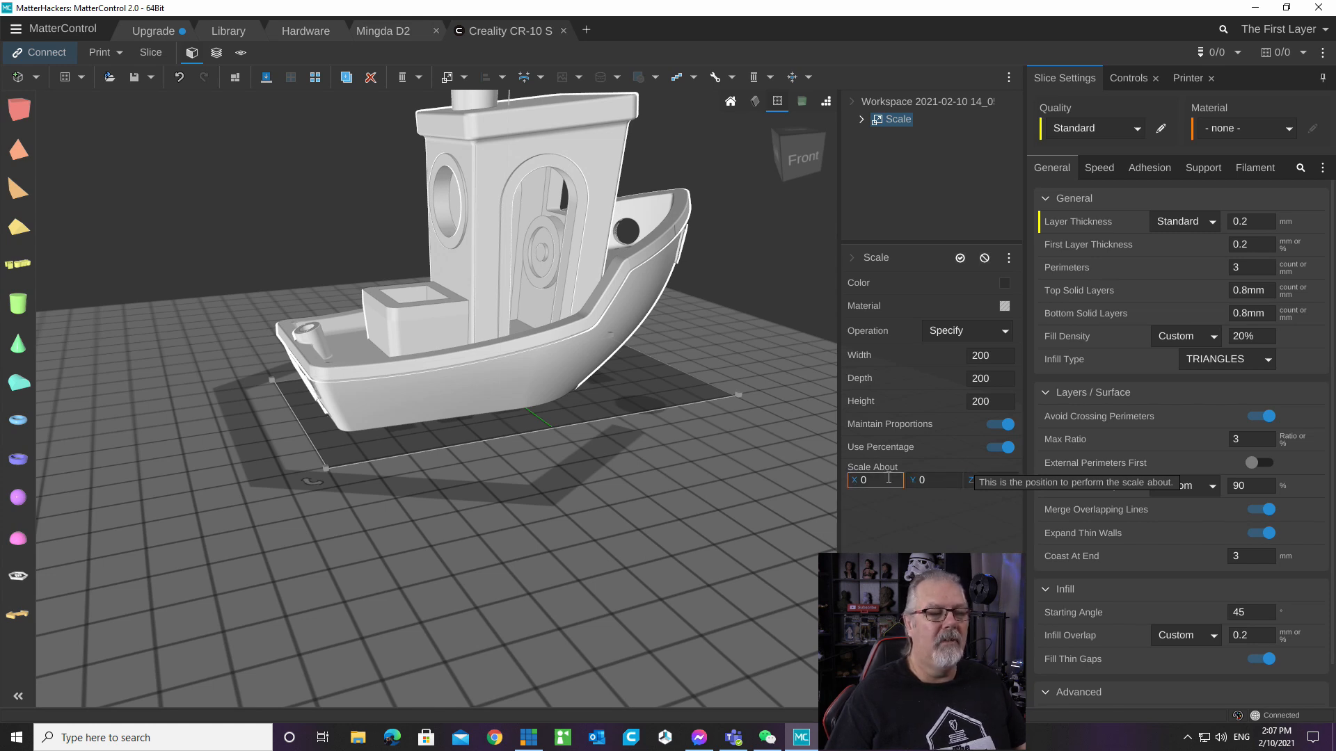
click(1003, 285)
click(1004, 282)
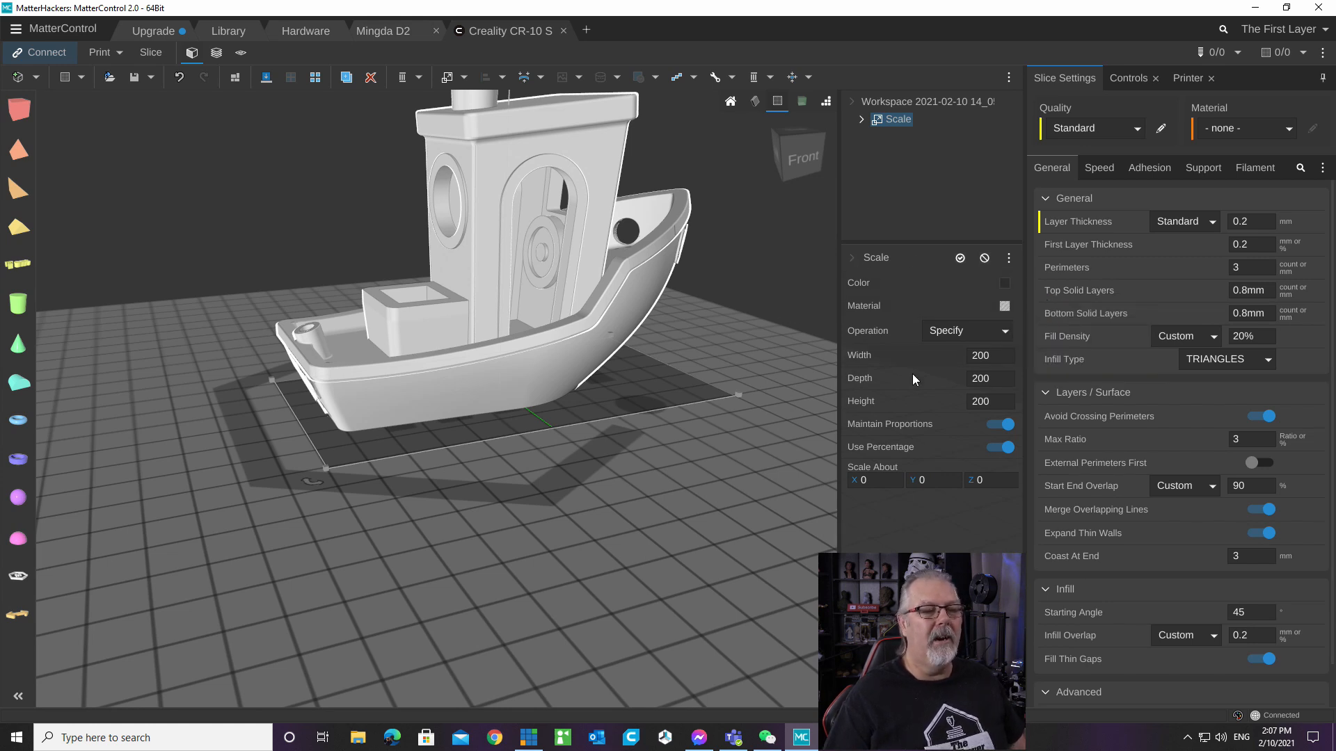
Arrange the scaled boat automatically on the print bed.
scroll(637, 357, down, 5)
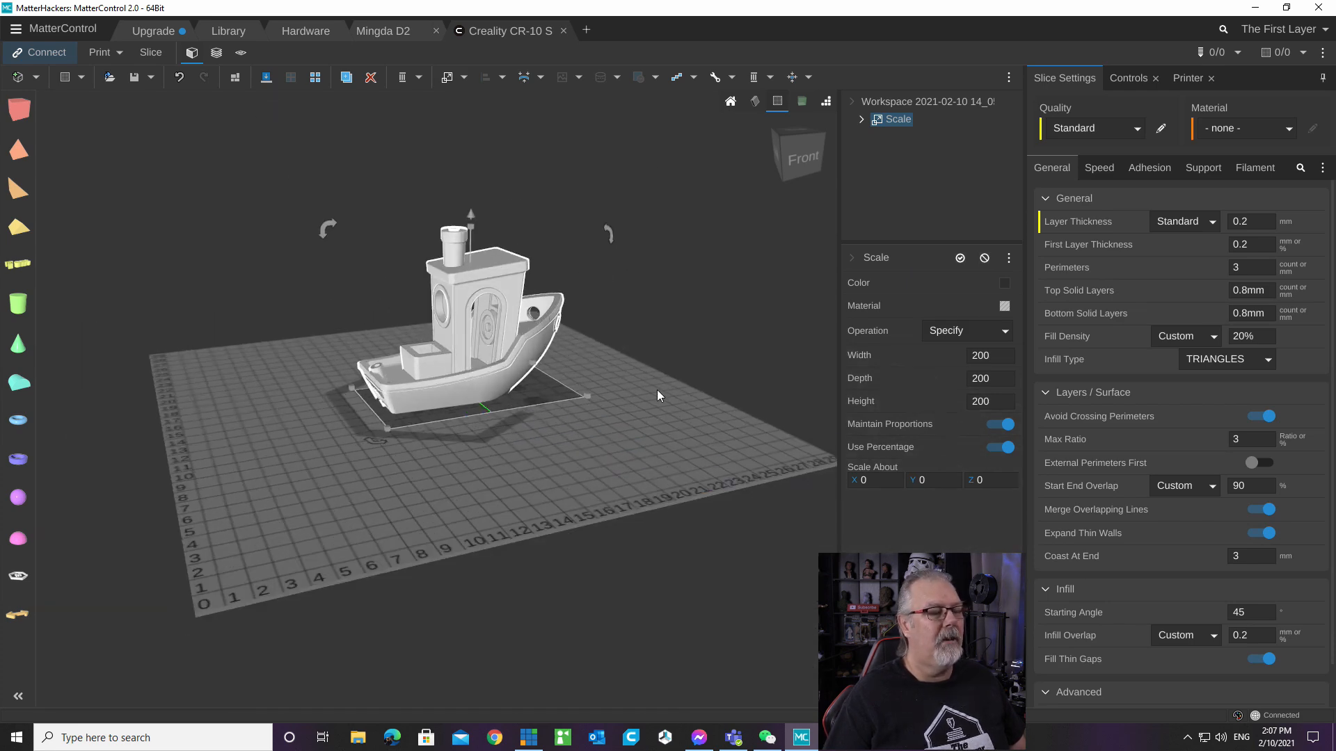
right_drag(583, 444, 553, 436)
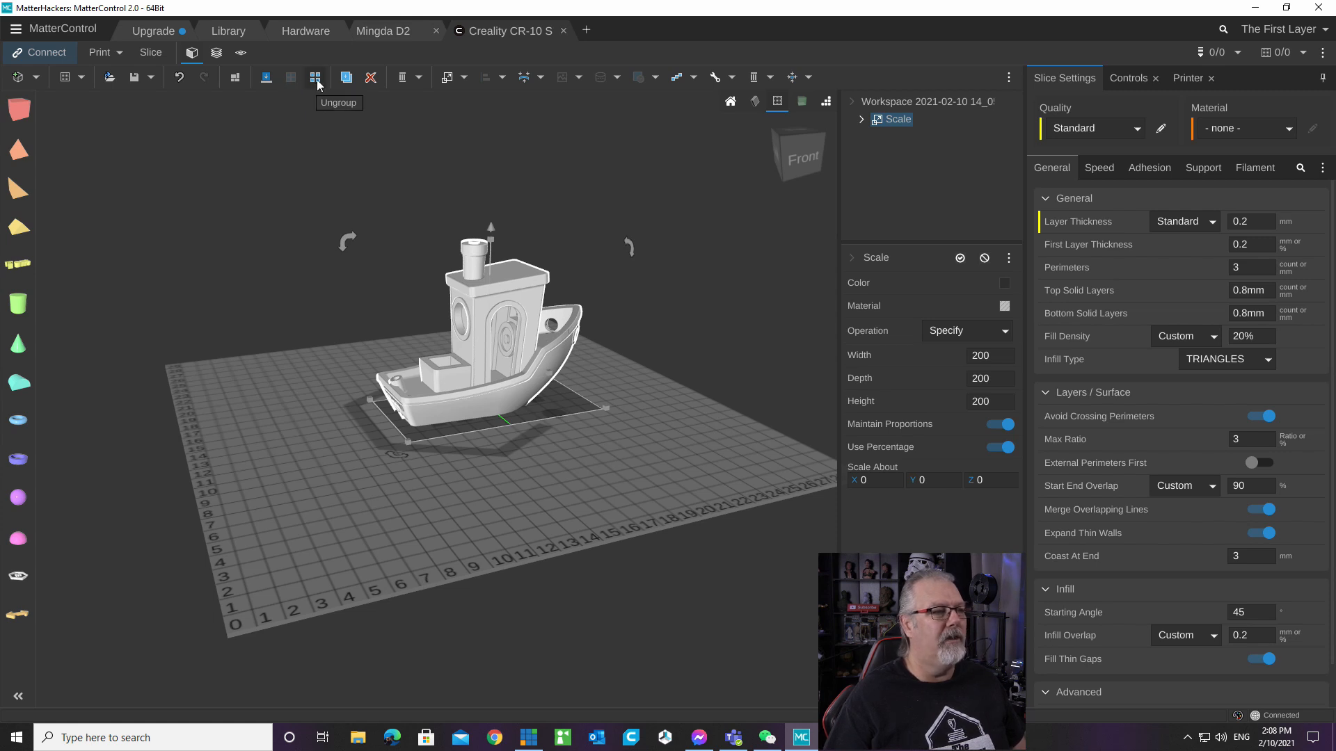
click(237, 81)
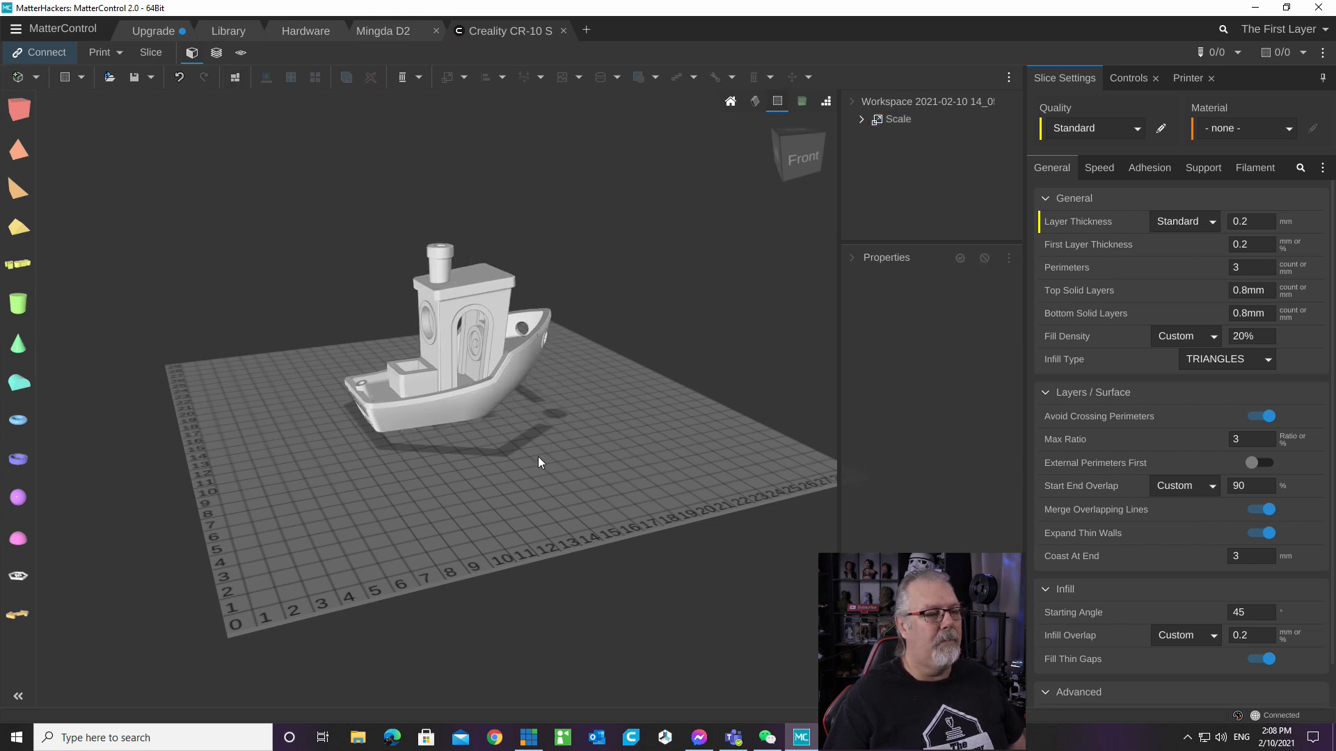
Select the scaled boat and duplicate it four times.
click(482, 388)
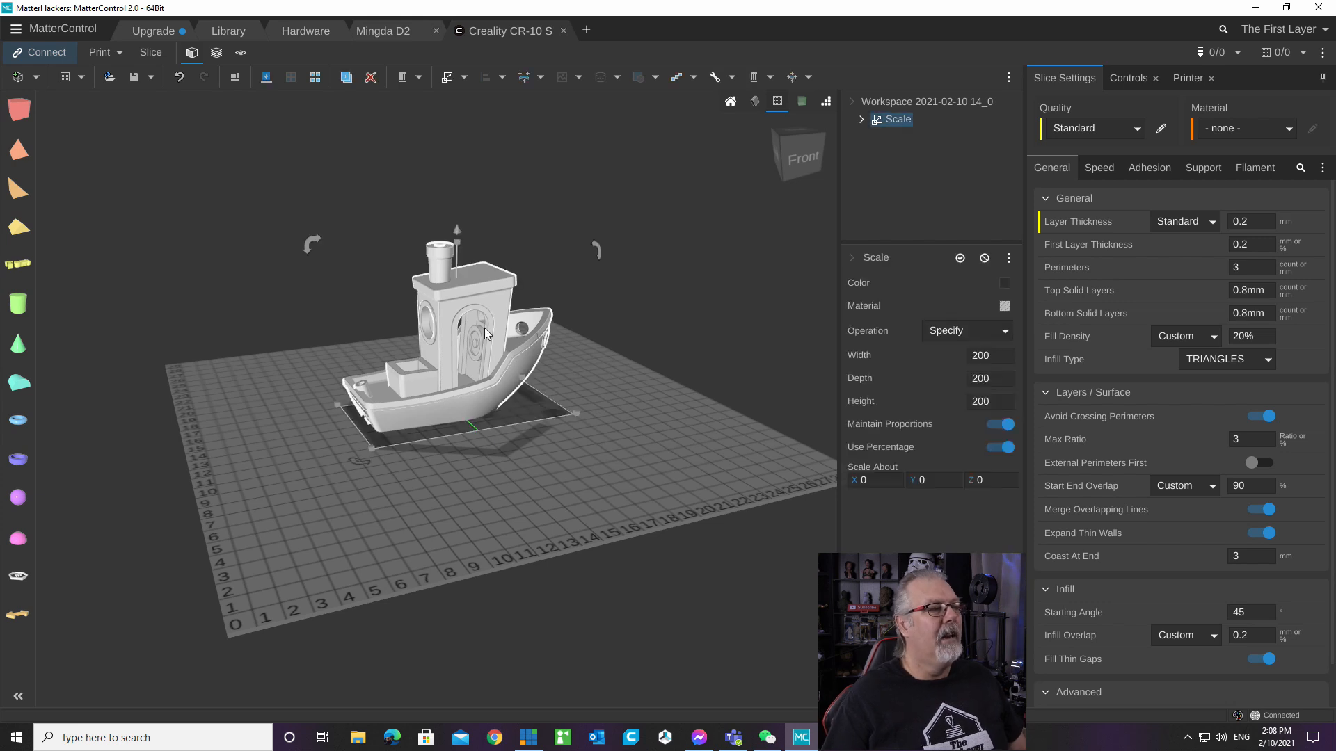
click(345, 78)
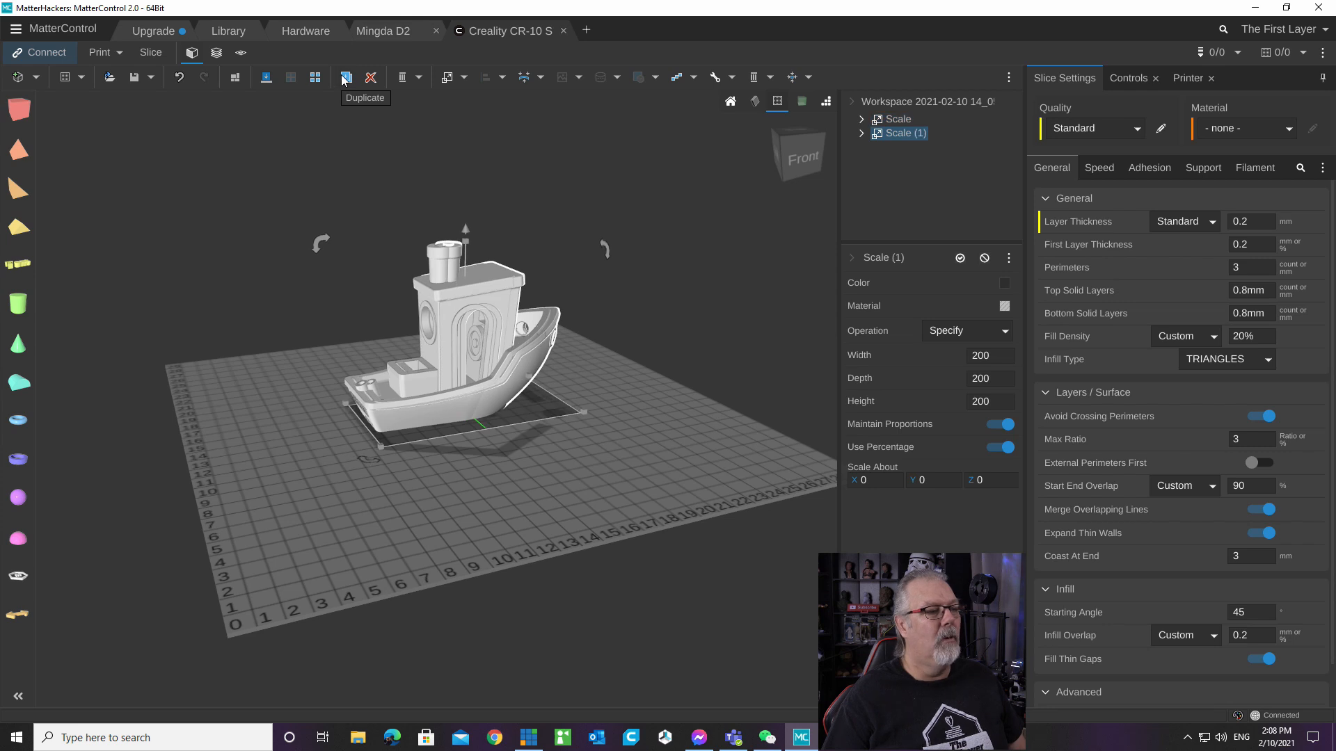
click(345, 78)
click(345, 78)
click(345, 79)
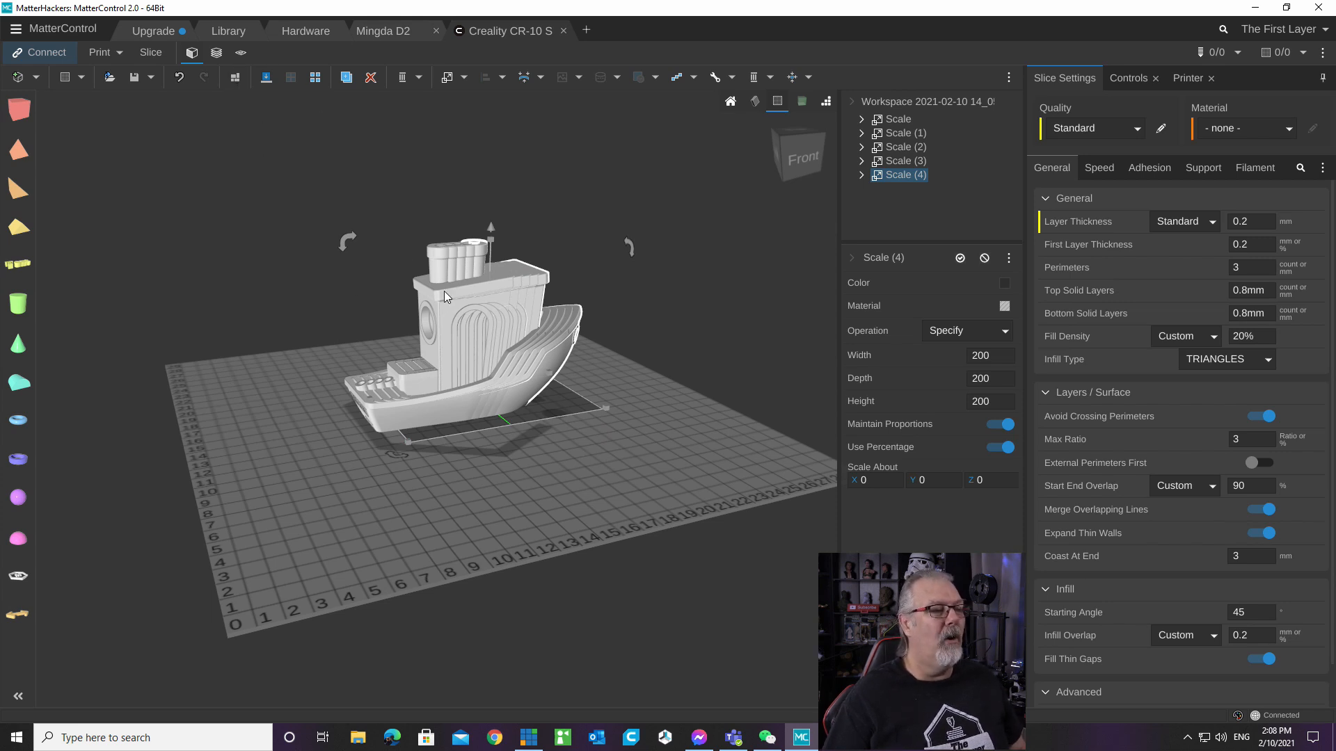
Pull some of the overlapping boats apart and auto-arrange all five on the bed.
drag(444, 291, 339, 267)
drag(453, 296, 402, 374)
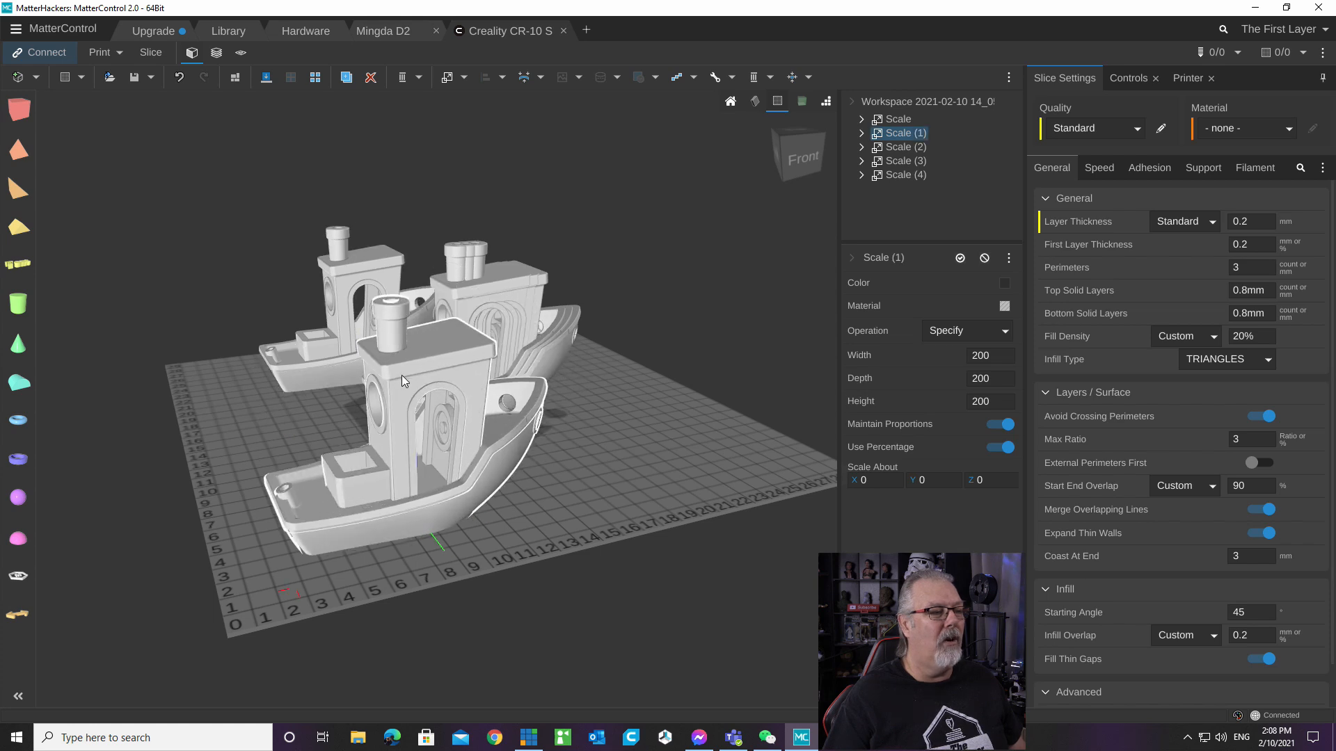
drag(473, 288, 573, 294)
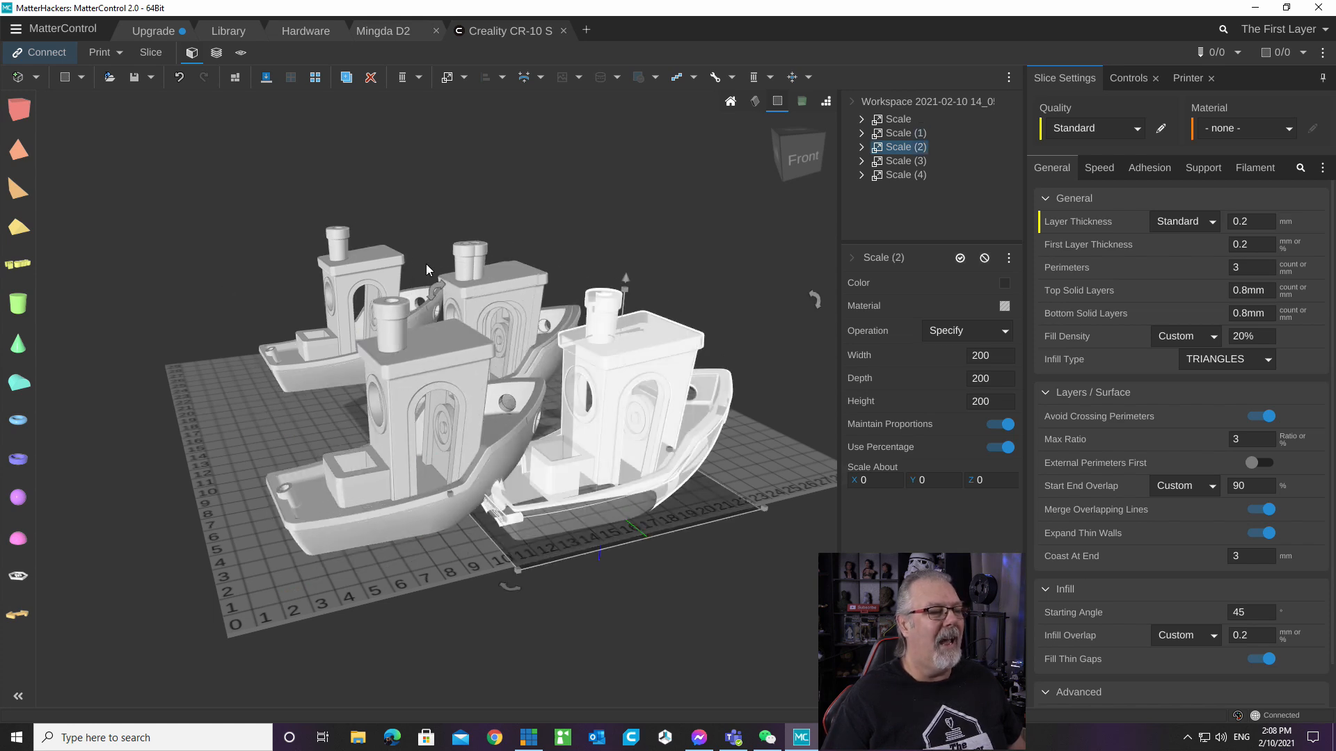
click(235, 78)
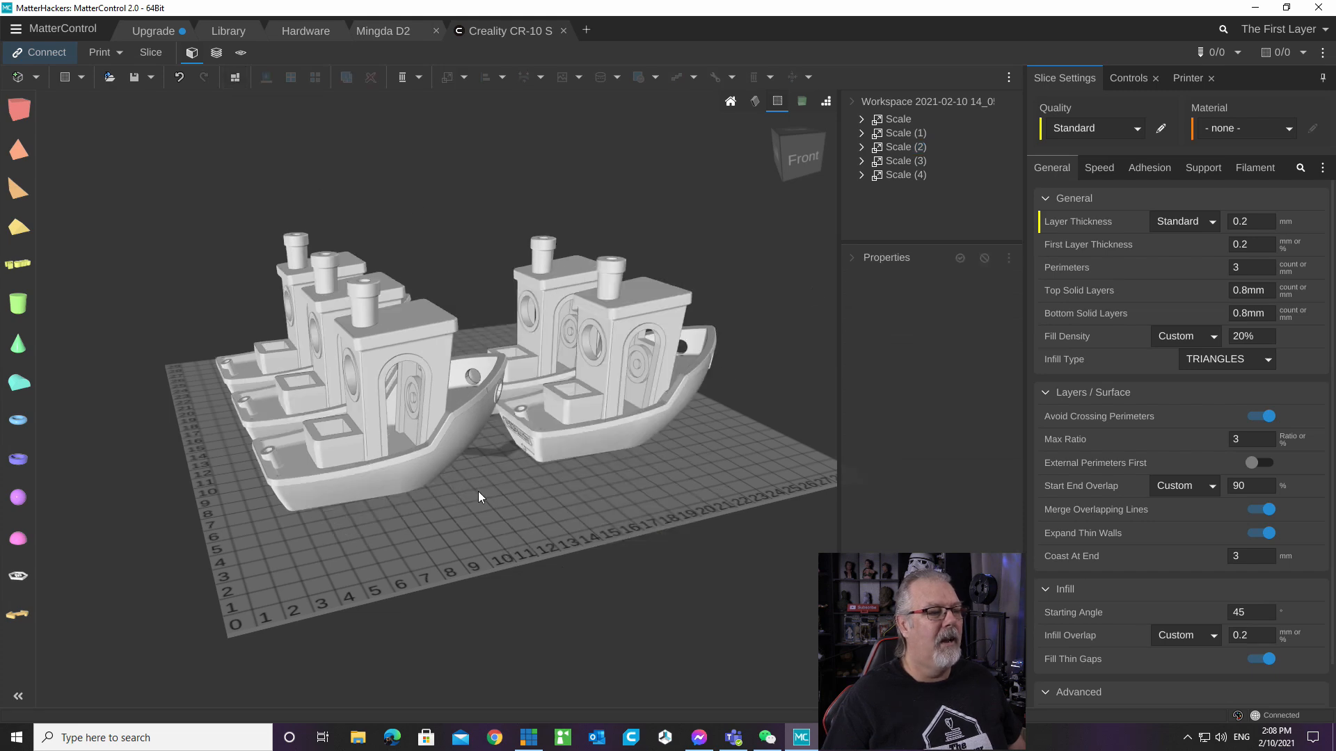
Inspect the arranged boats, and delete four of them, keeping only the one at the bed's front right.
scroll(480, 487, down, 3)
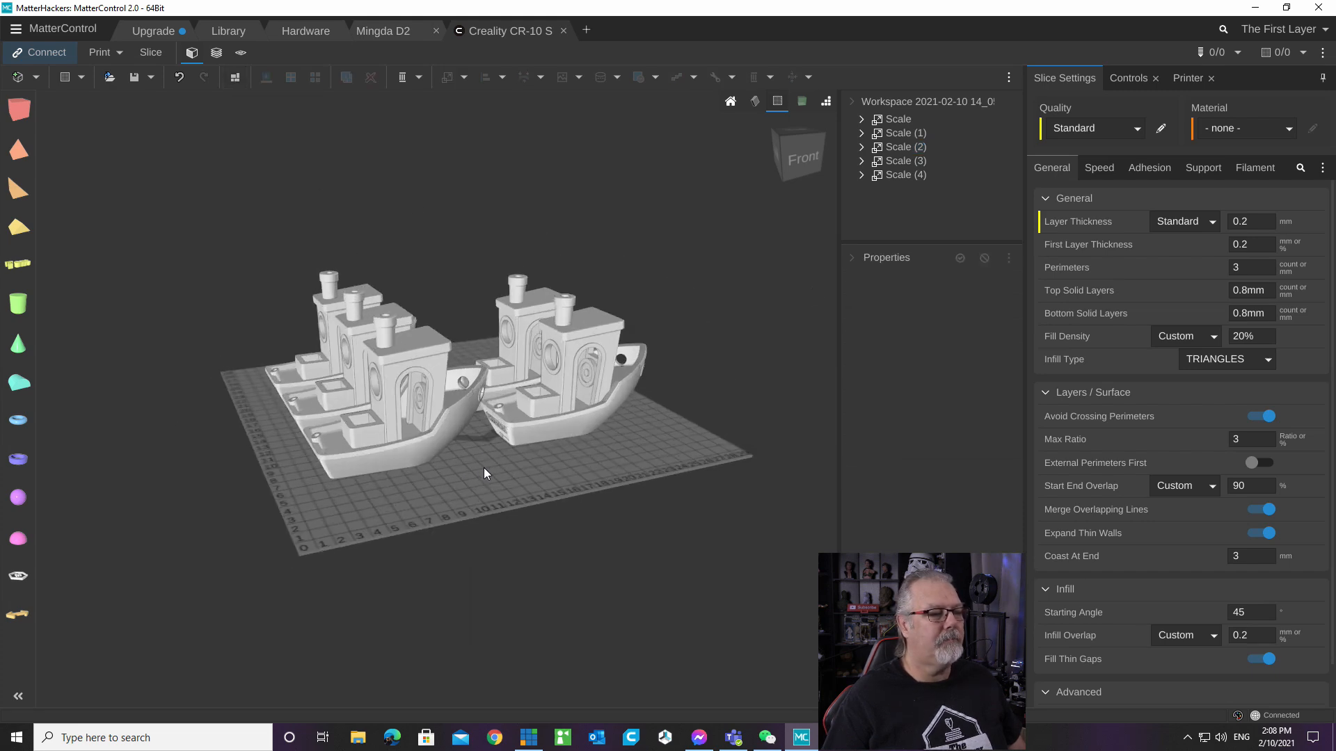
right_drag(534, 461, 523, 573)
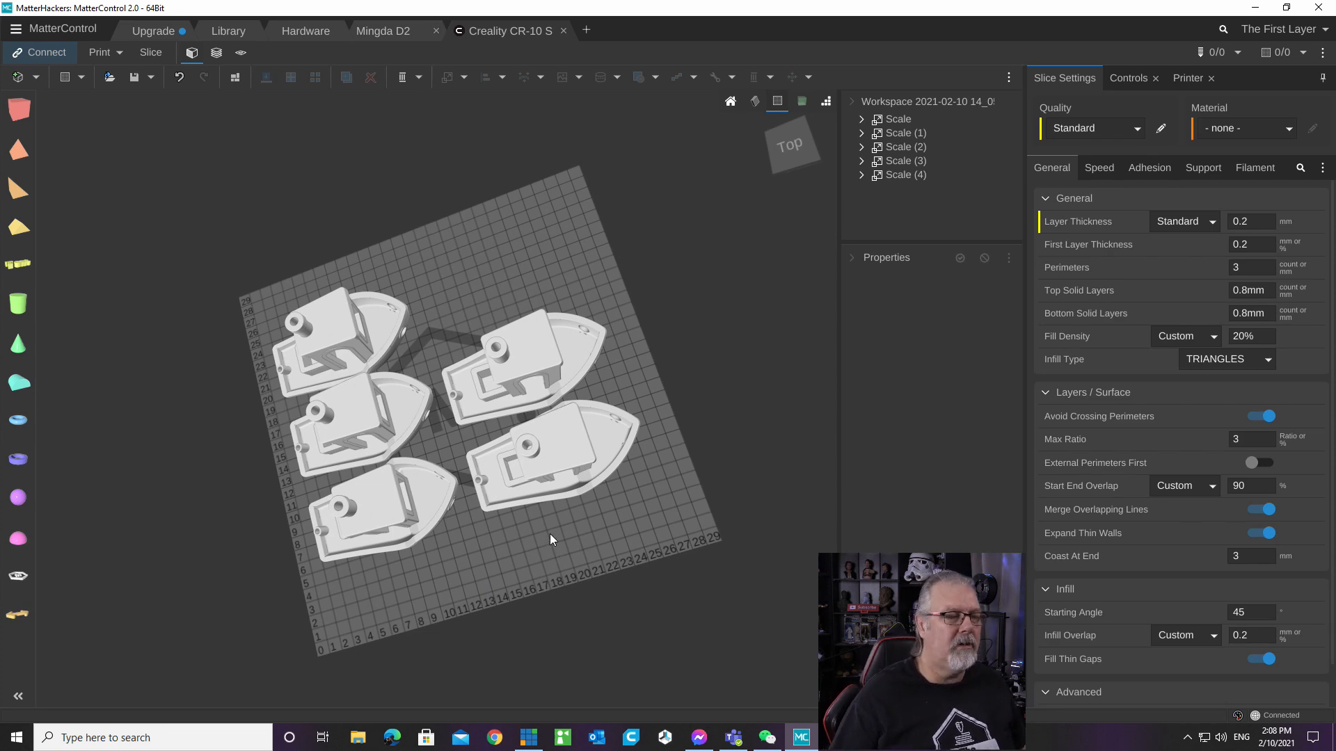
right_drag(513, 558, 548, 413)
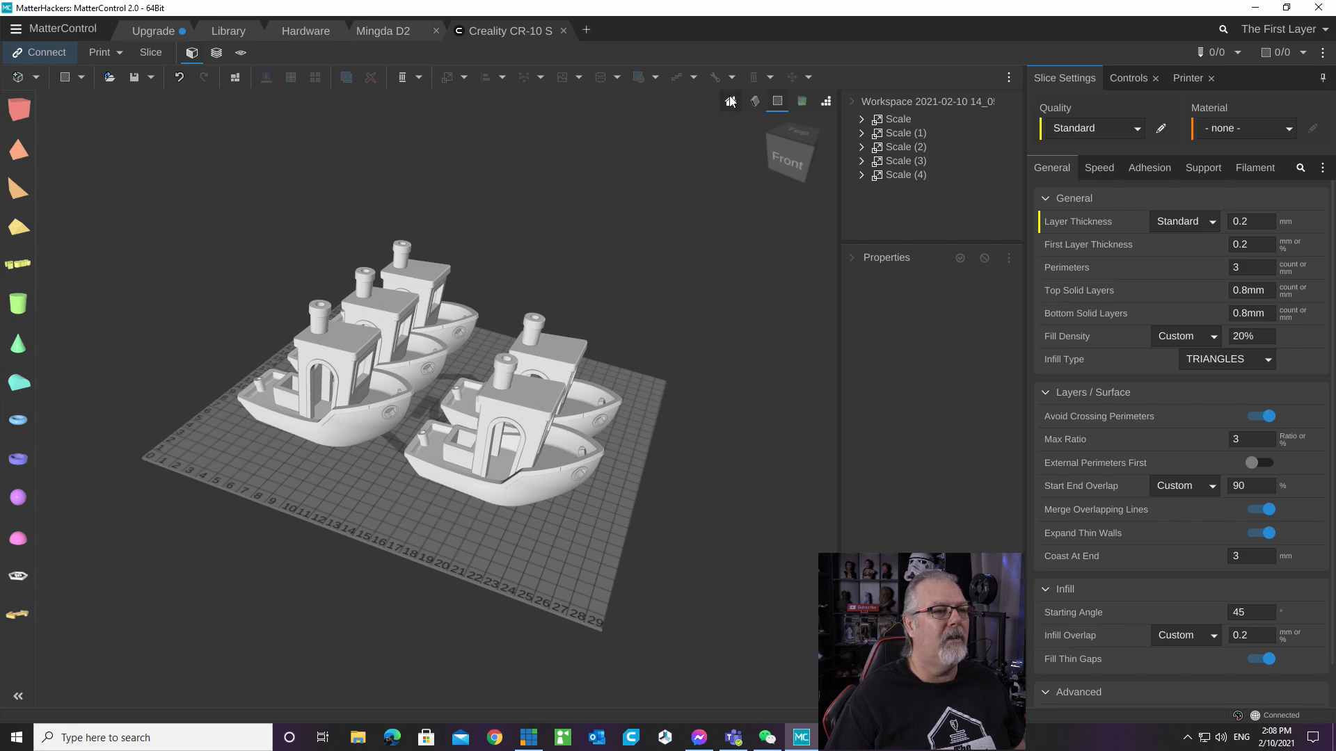
scroll(570, 324, up, 5)
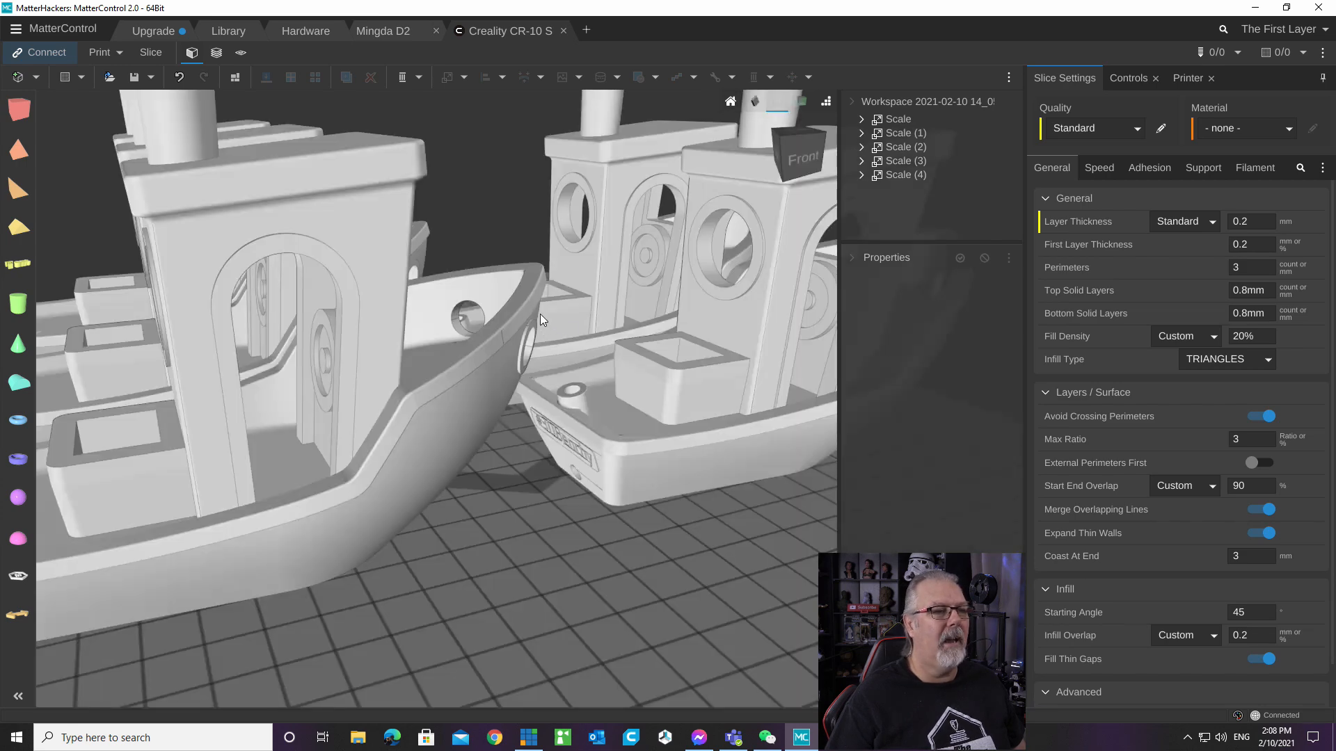
scroll(539, 313, down, 8)
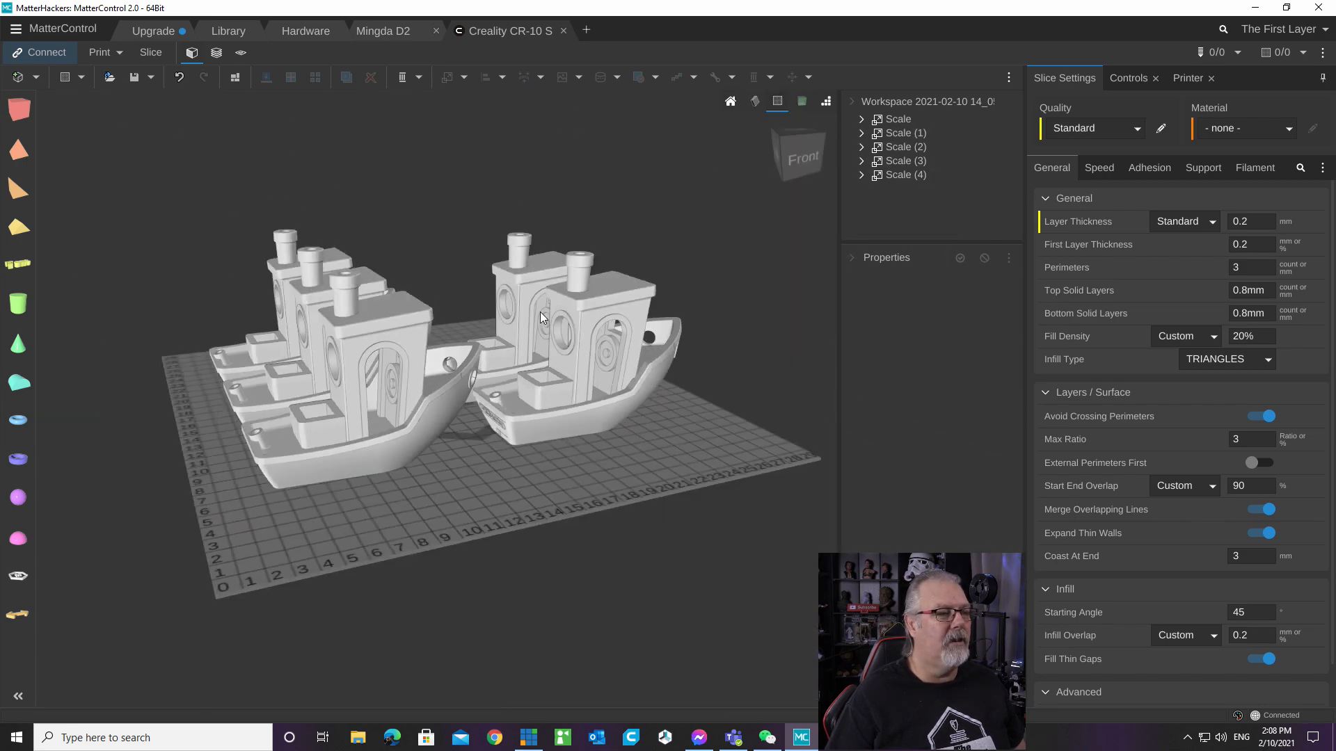
click(393, 414)
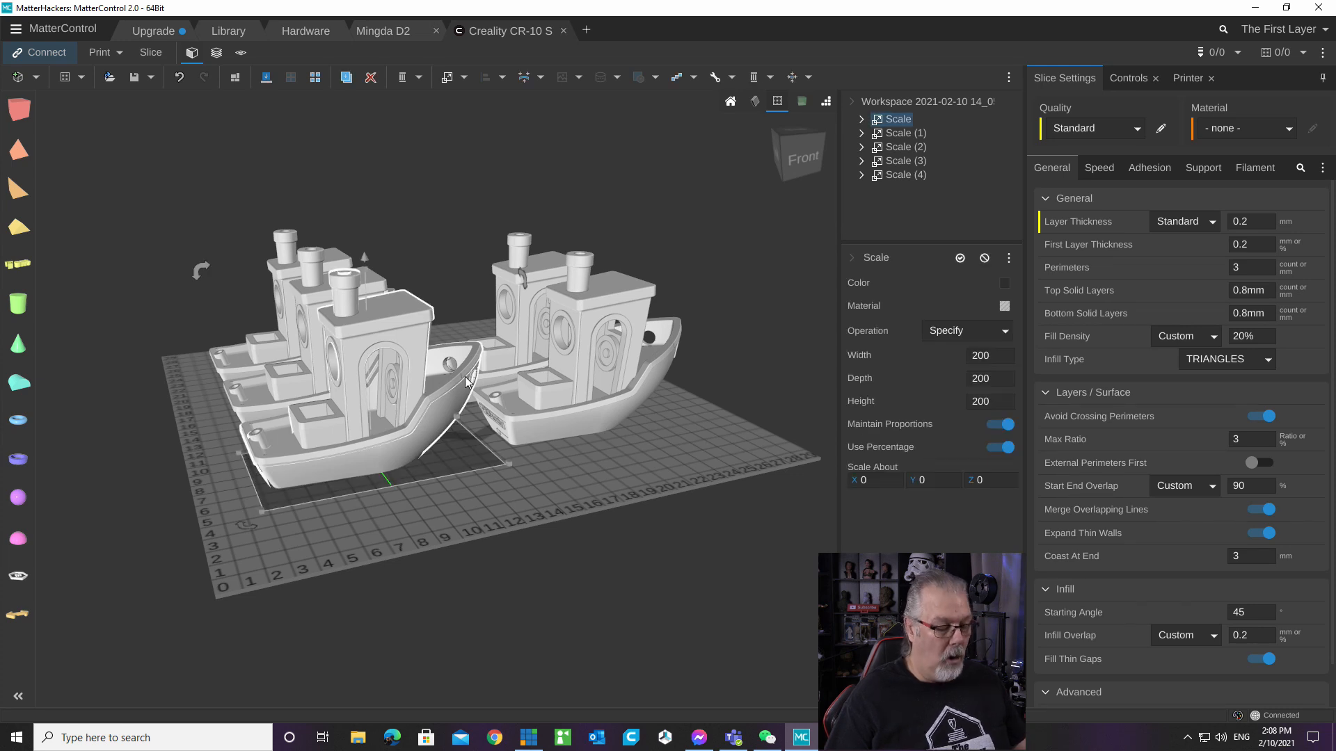
drag(185, 234, 457, 452)
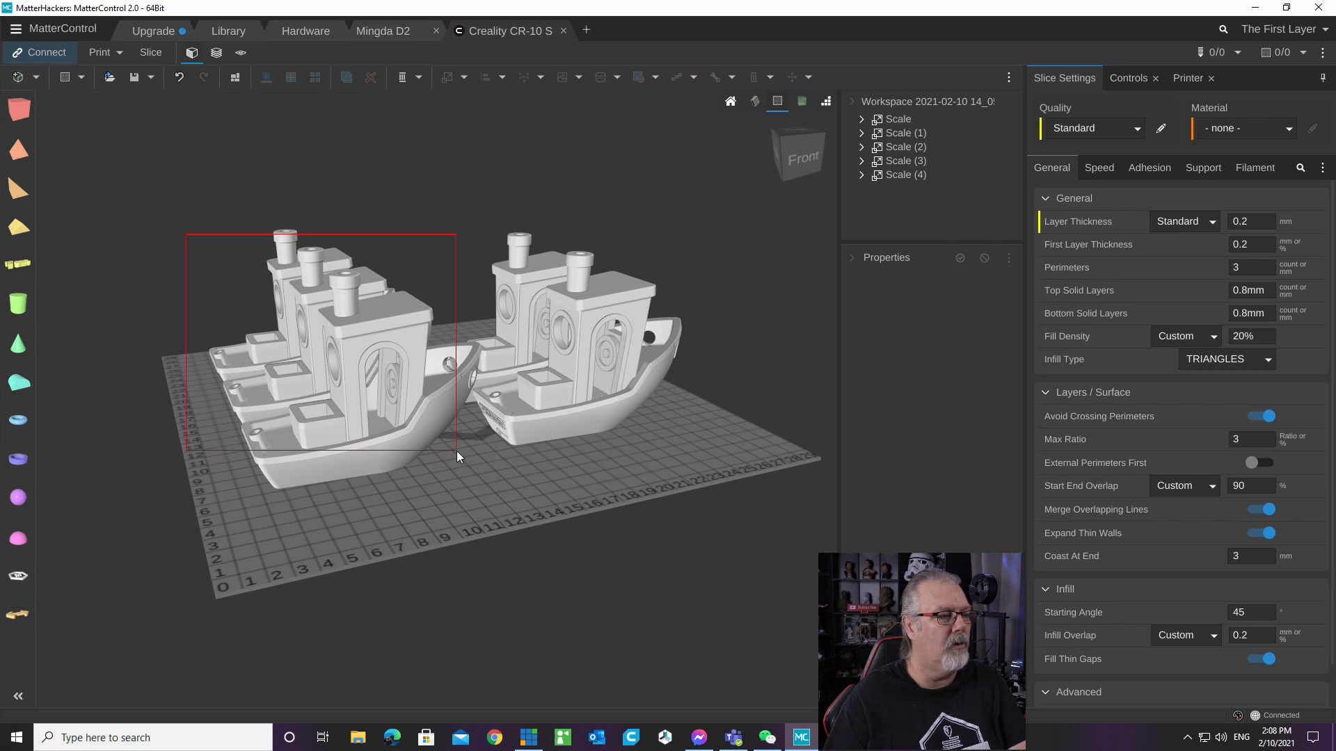
drag(456, 450, 455, 450)
key(Delete)
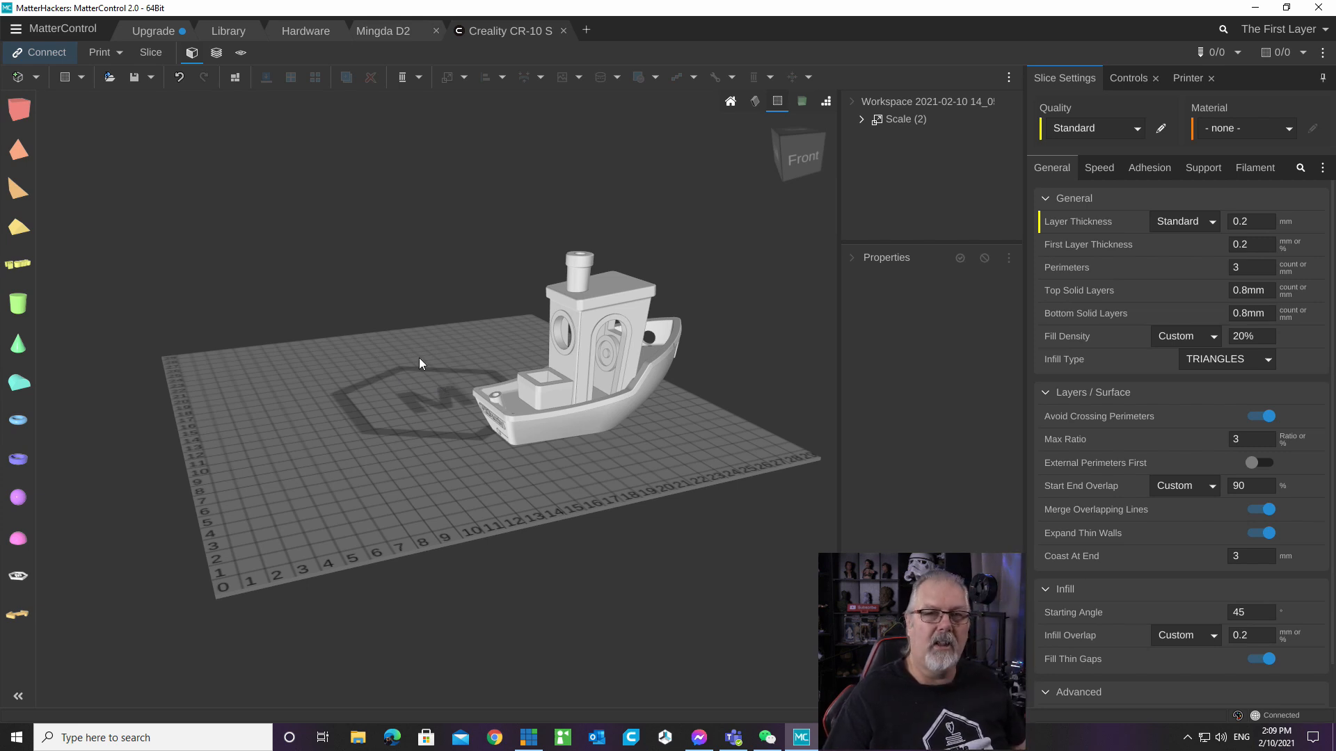
Auto-arrange the one remaining boat on the bed.
click(560, 348)
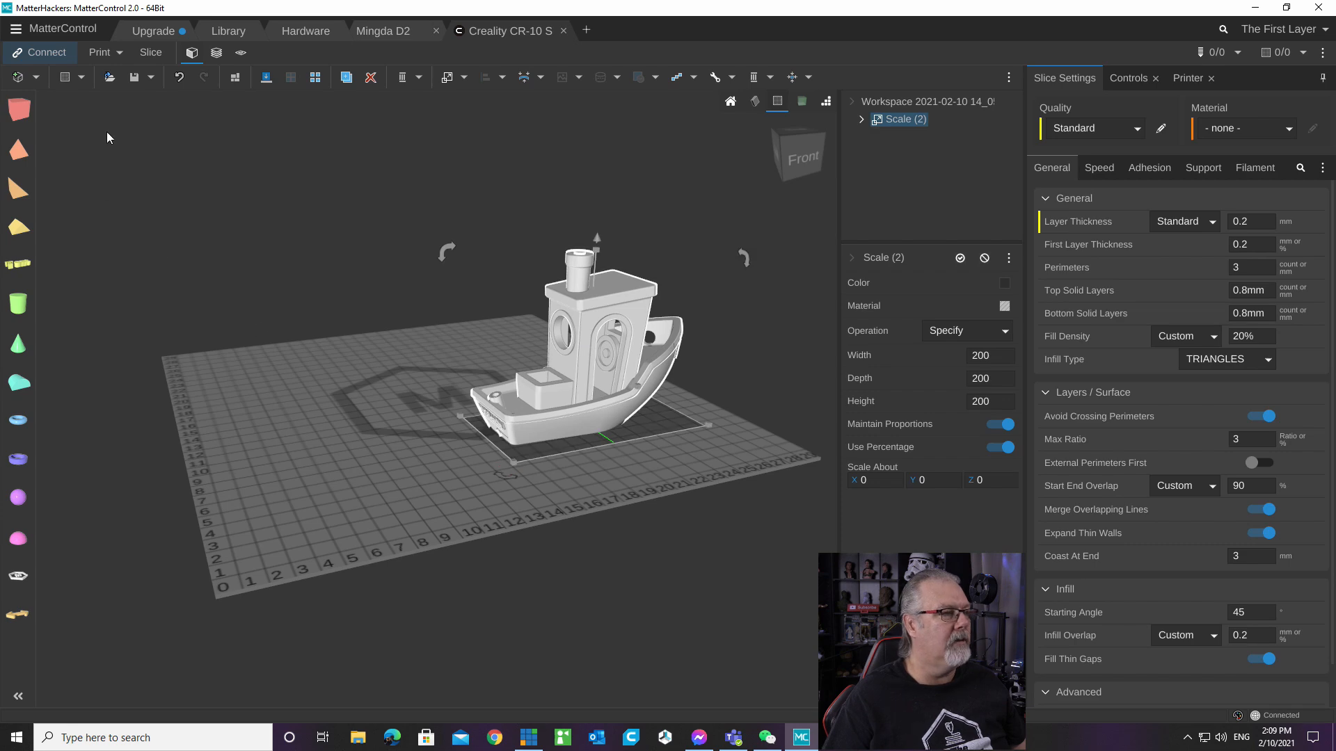
click(235, 80)
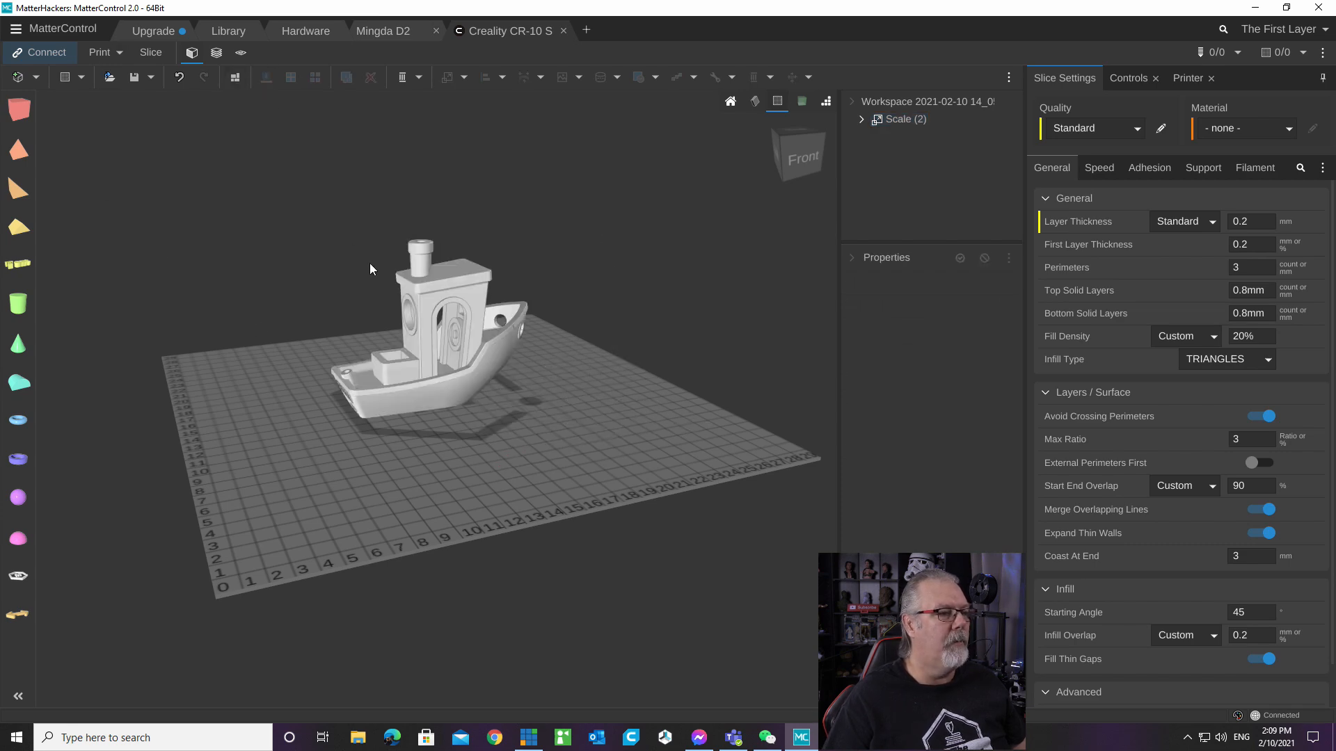
Check the available quality presets, keep Standard, and choose PLA as the material.
right_drag(586, 456, 585, 399)
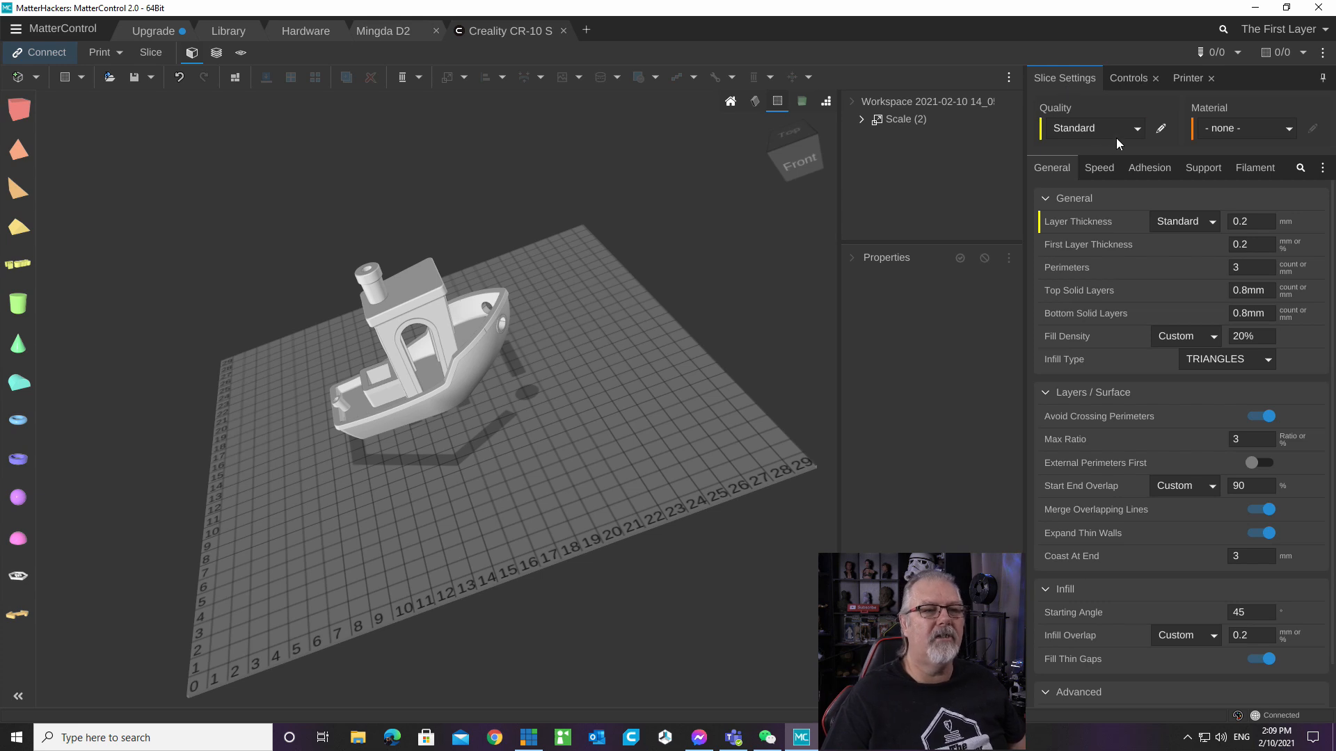
click(1138, 133)
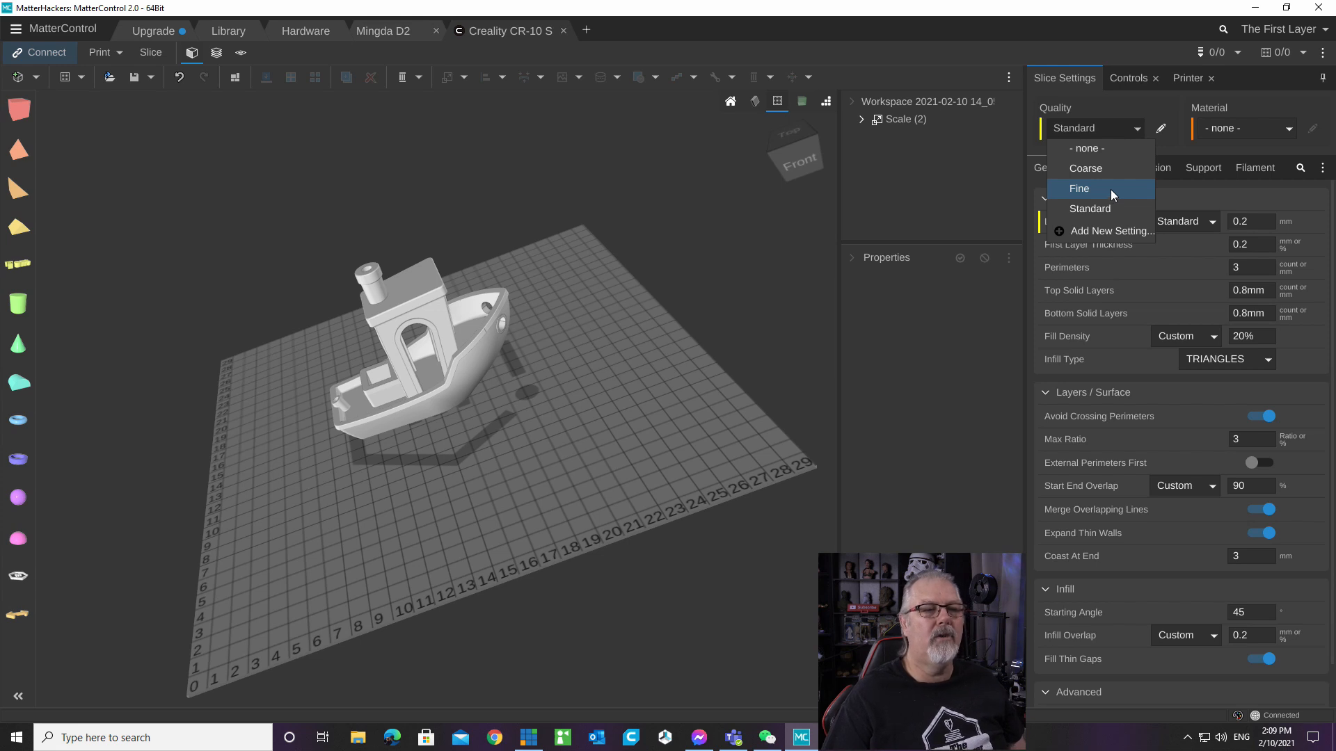
click(1100, 128)
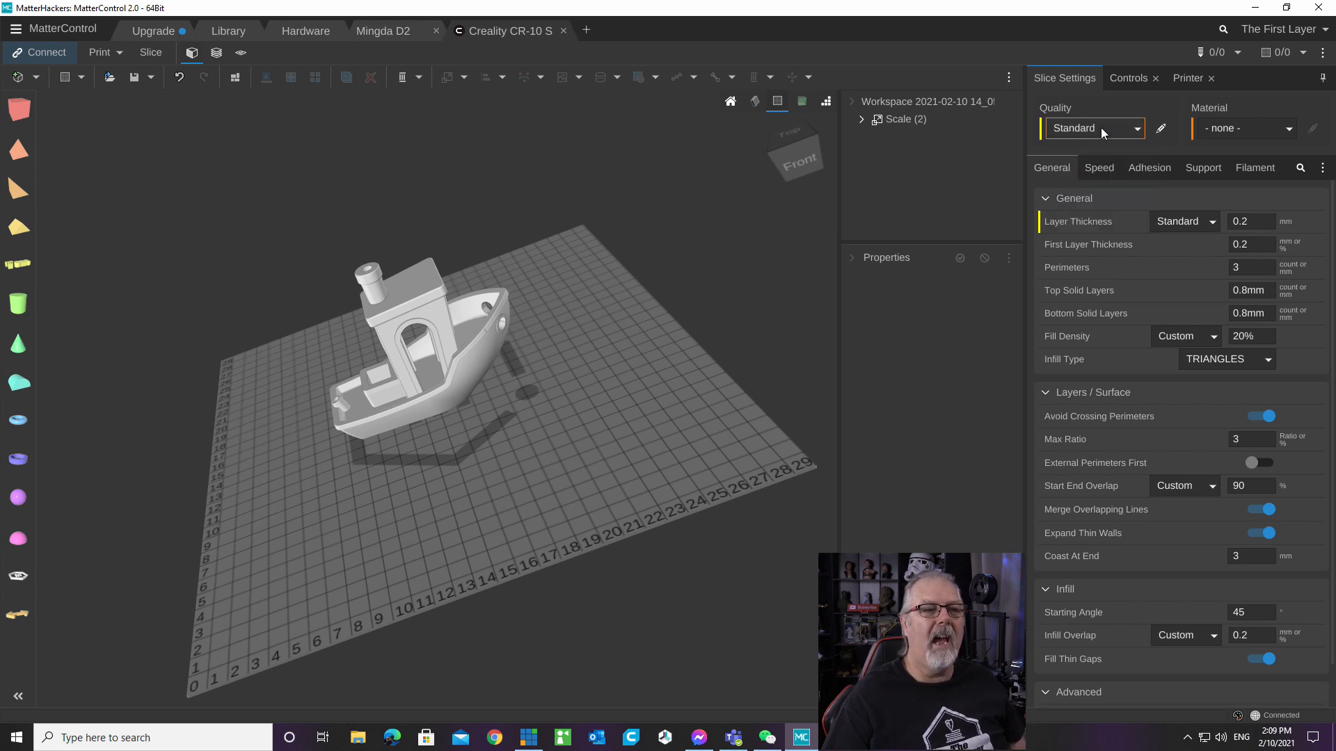
click(1262, 131)
click(1261, 245)
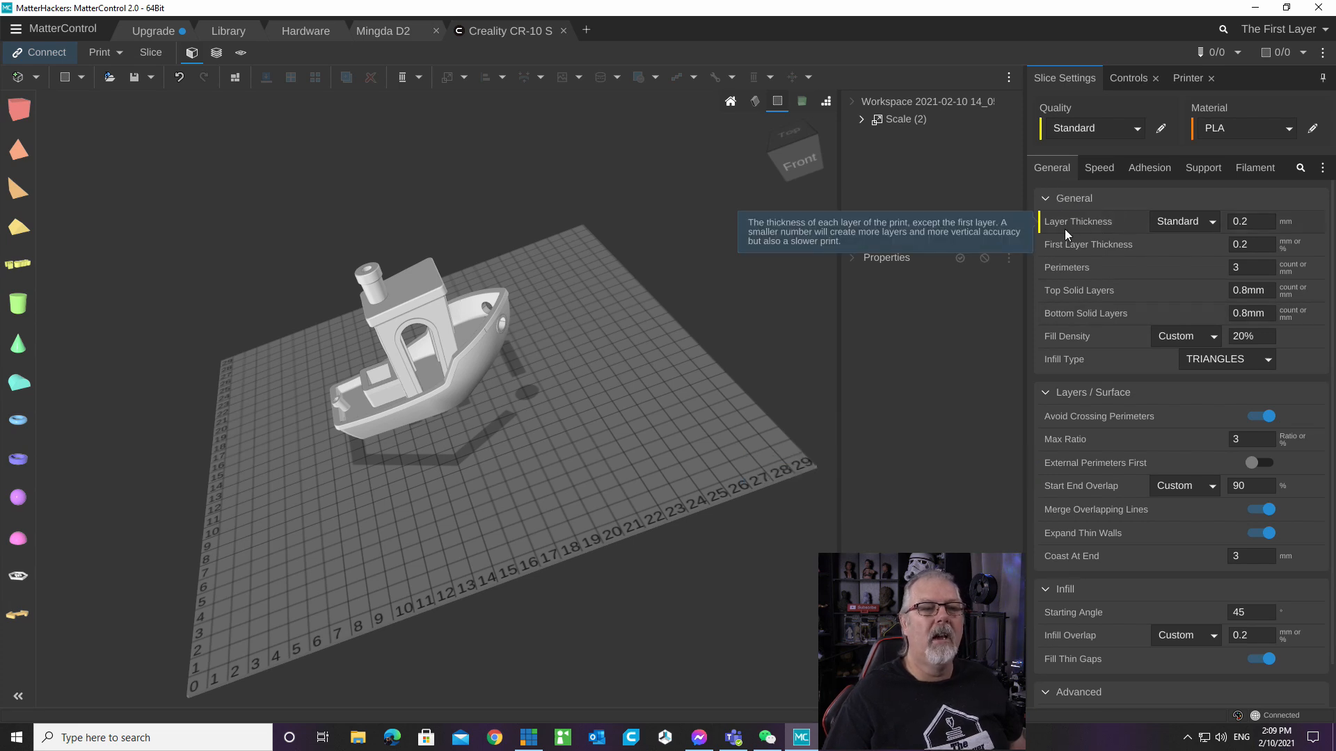
Switch the layer thickness to the Fine preset and adjust it to 0.12 mm.
click(1216, 223)
click(1216, 223)
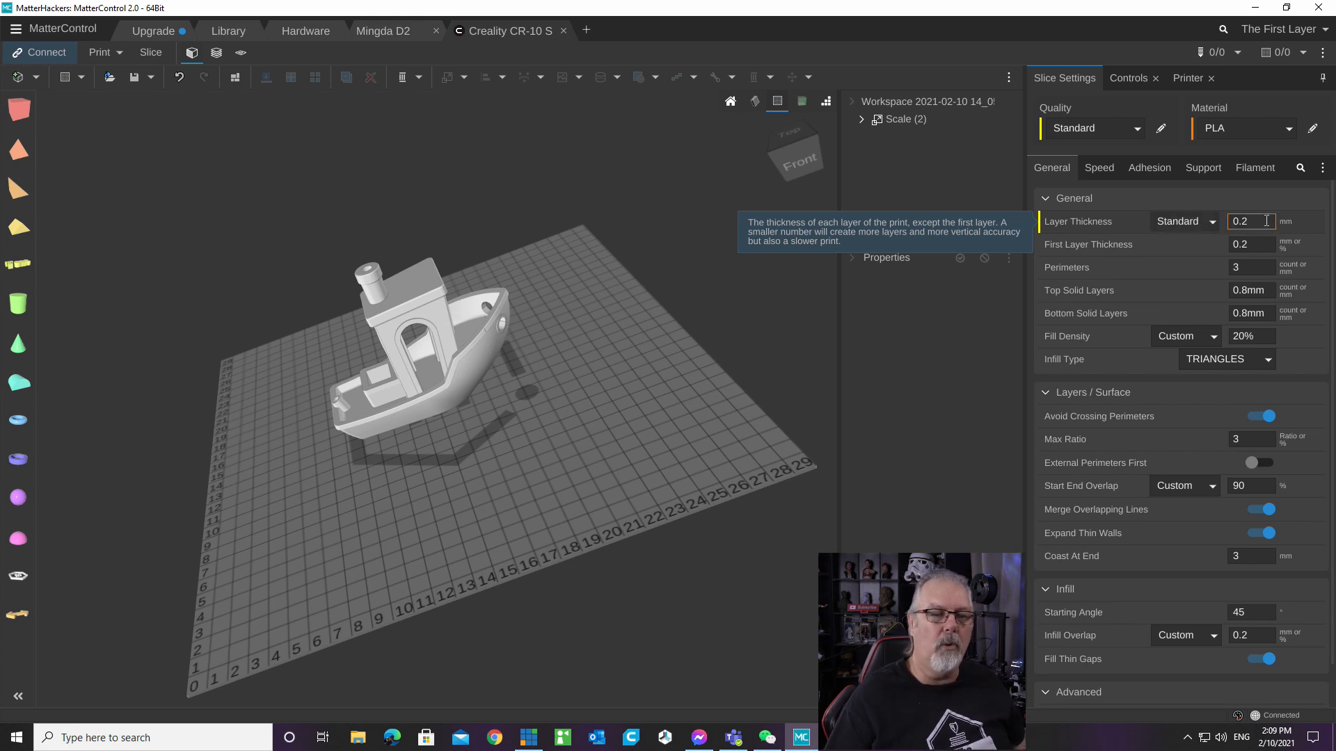
click(1205, 221)
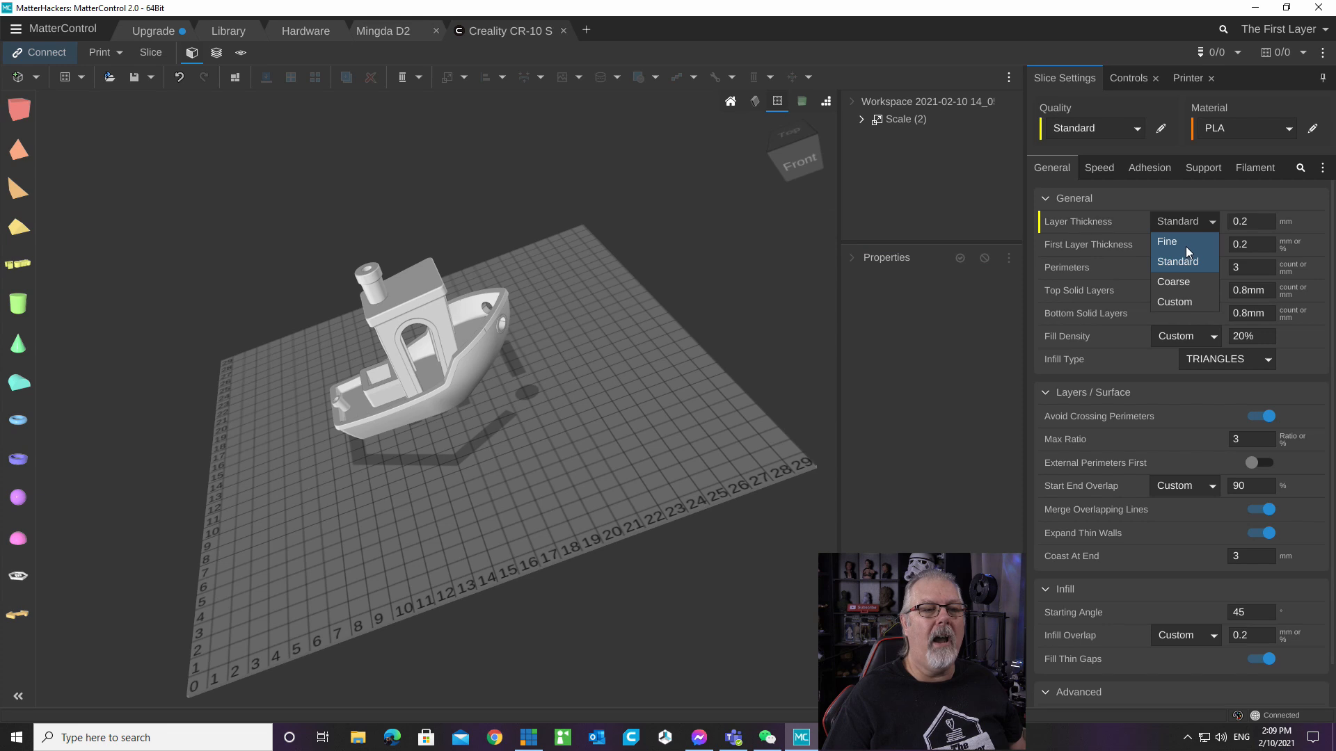
click(1185, 244)
click(1252, 222)
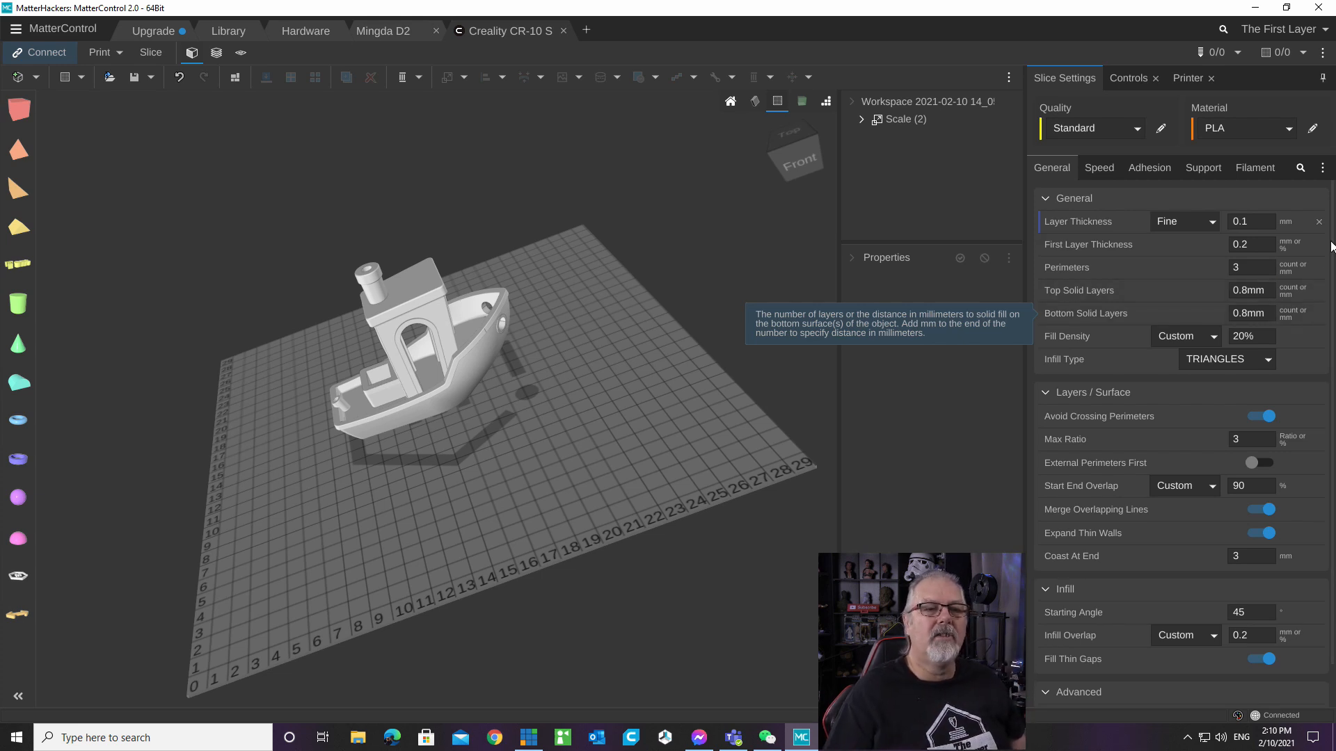
click(1249, 223)
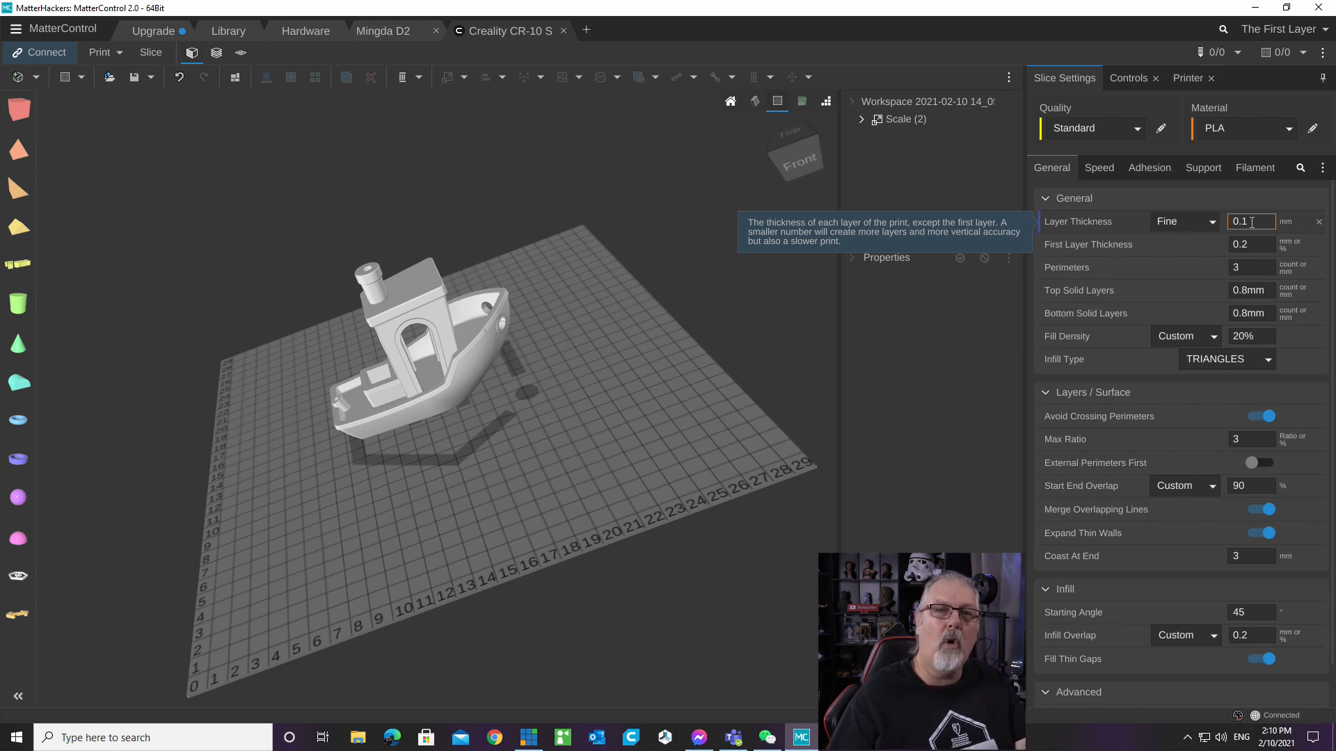
double_click(1251, 222)
click(1252, 221)
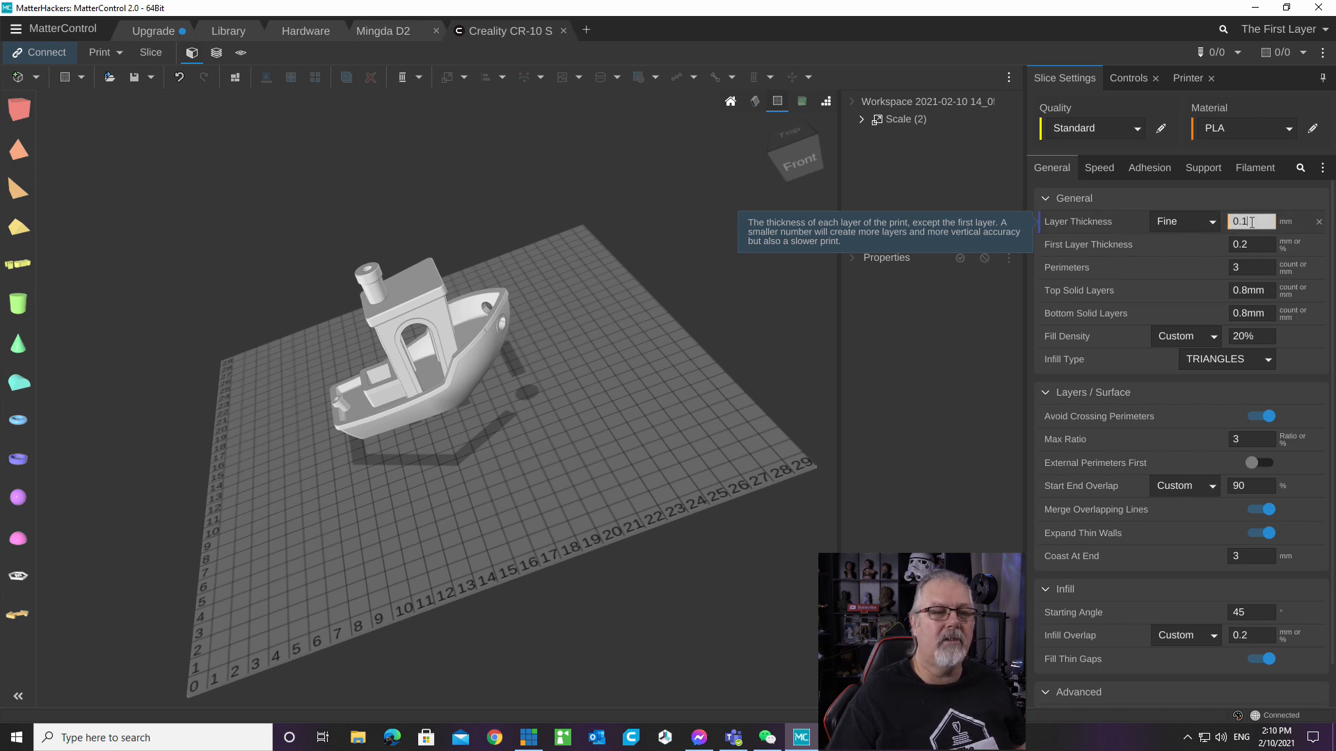
text(2)
key(Return)
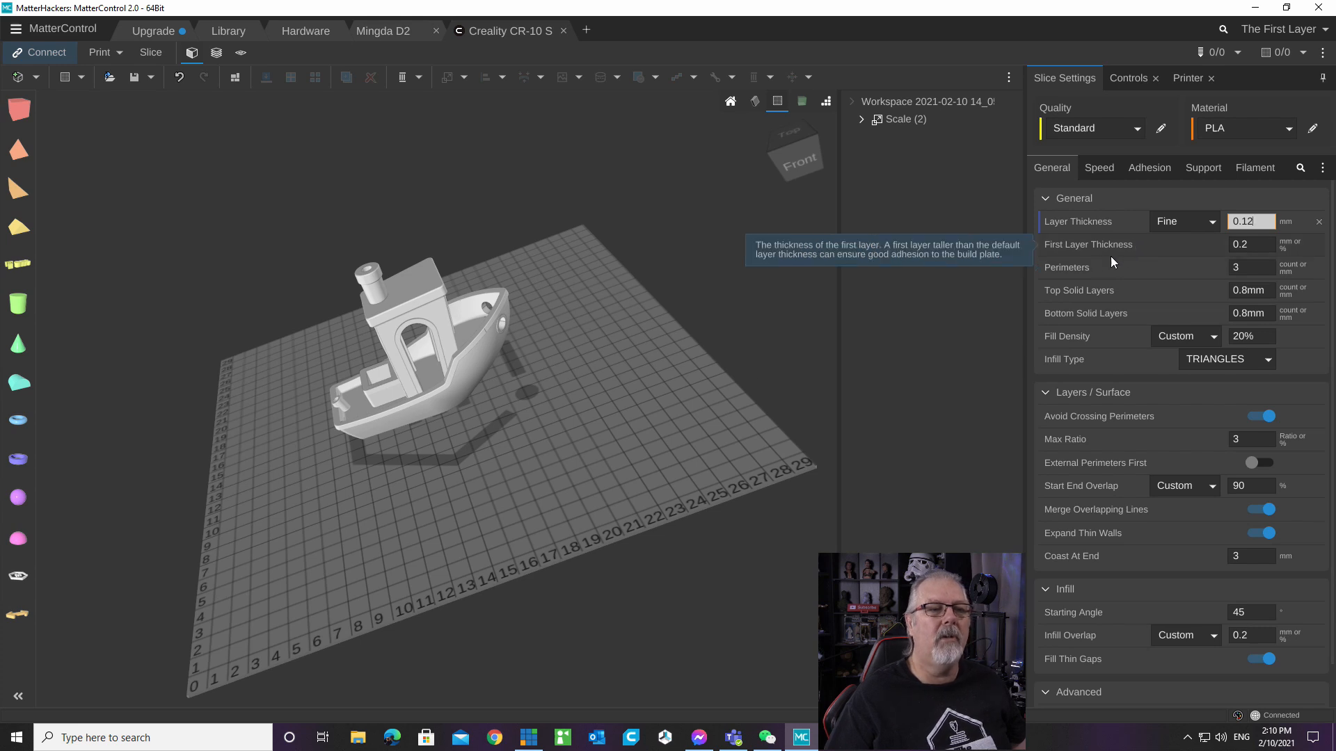
Go over the first layer thickness and perimeters, and set the top solid layers to 1.2mm.
click(1248, 249)
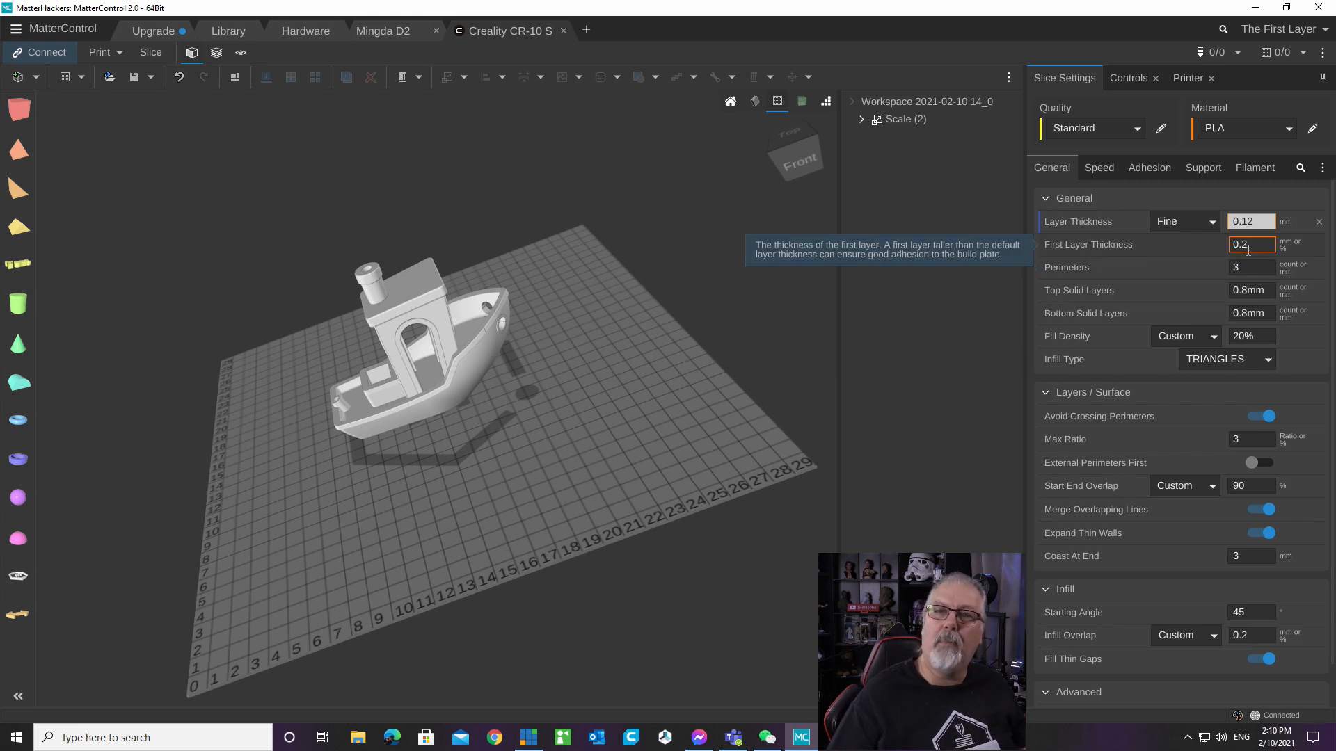
click(1245, 269)
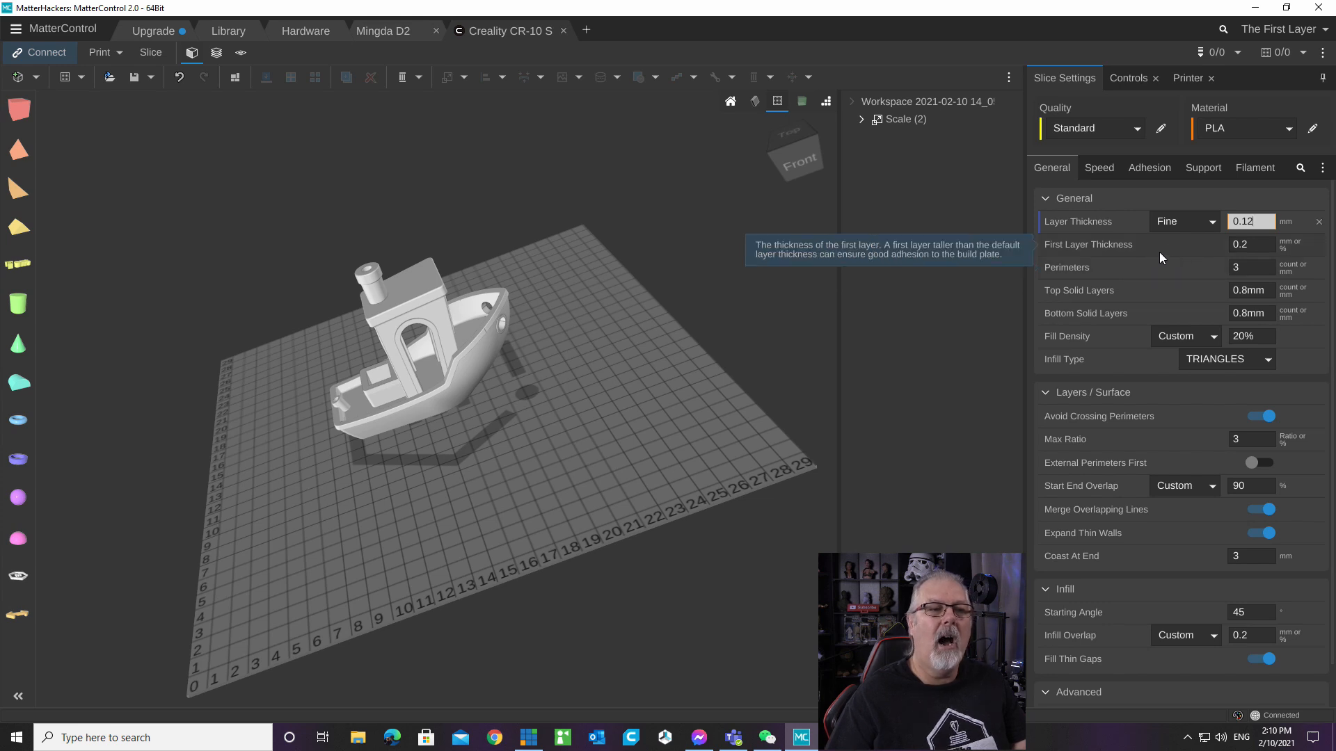
click(1241, 269)
click(1232, 289)
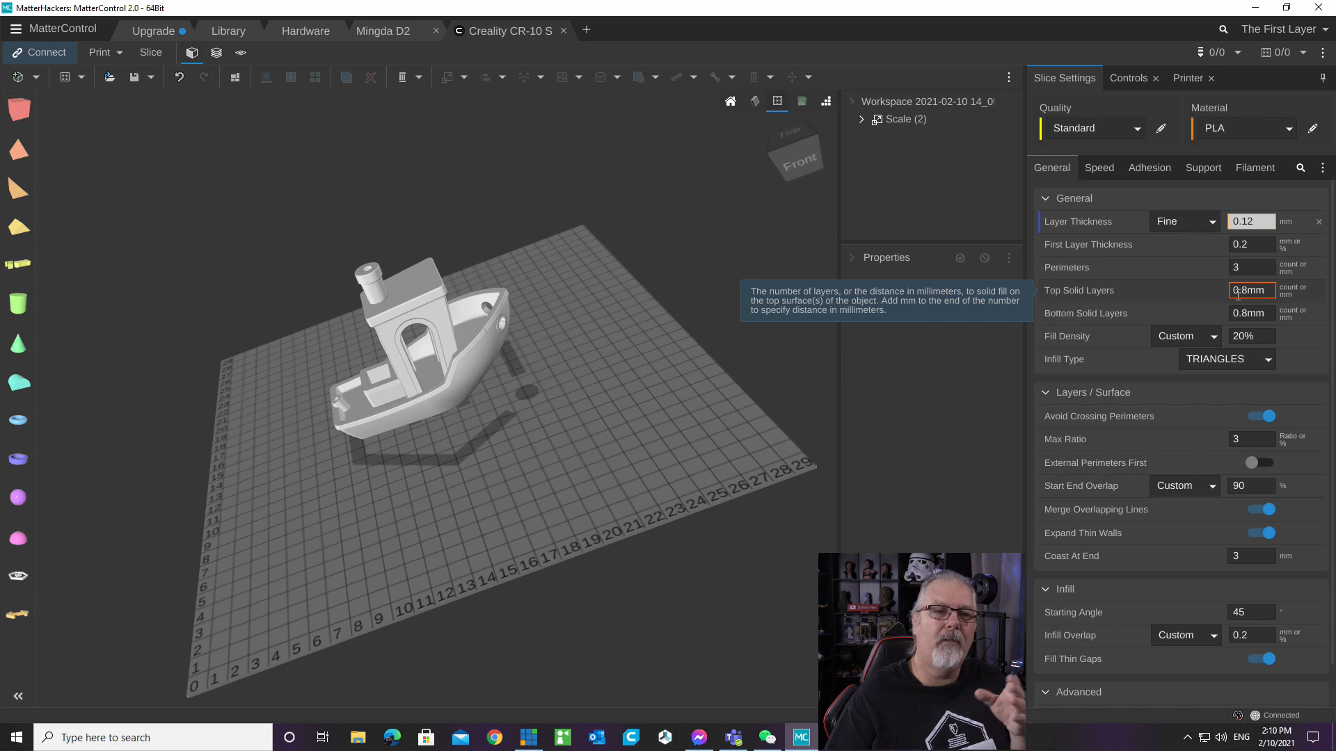
click(1249, 289)
drag(1248, 289, 1219, 288)
text(1.2)
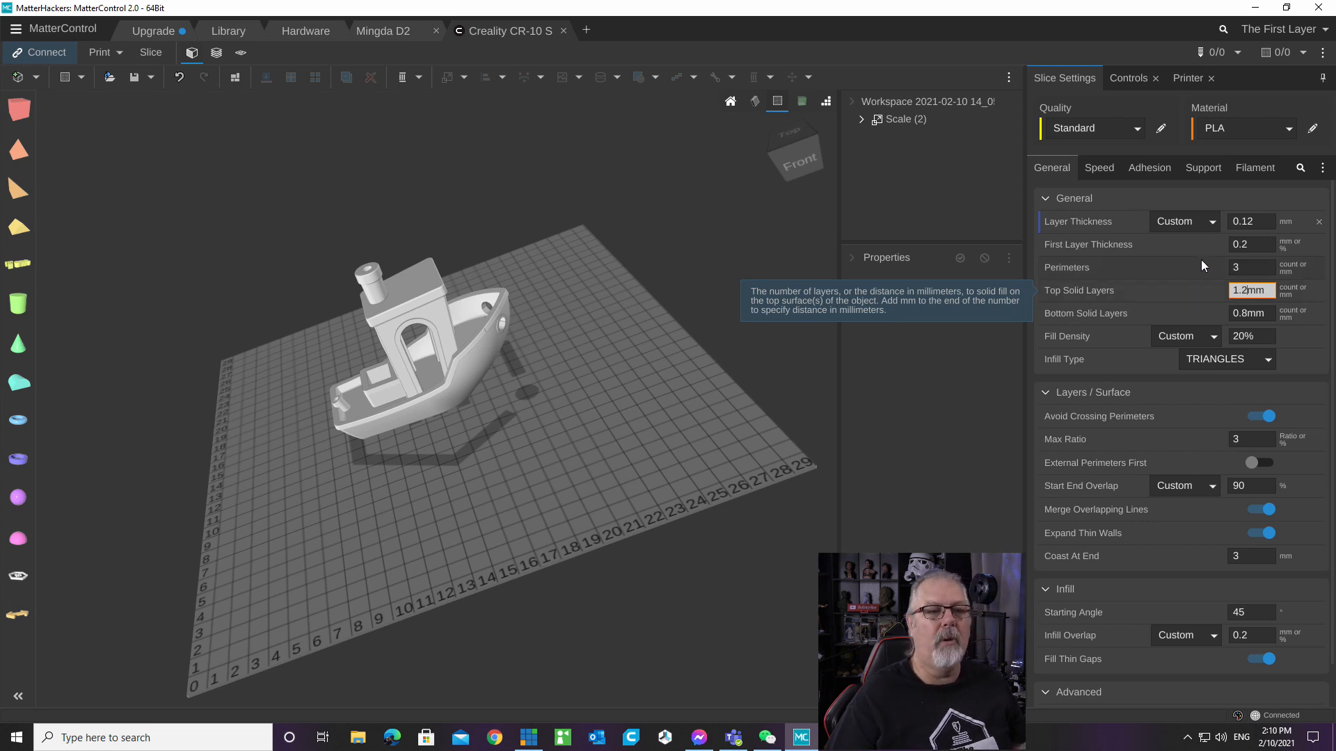
key(Return)
click(1260, 291)
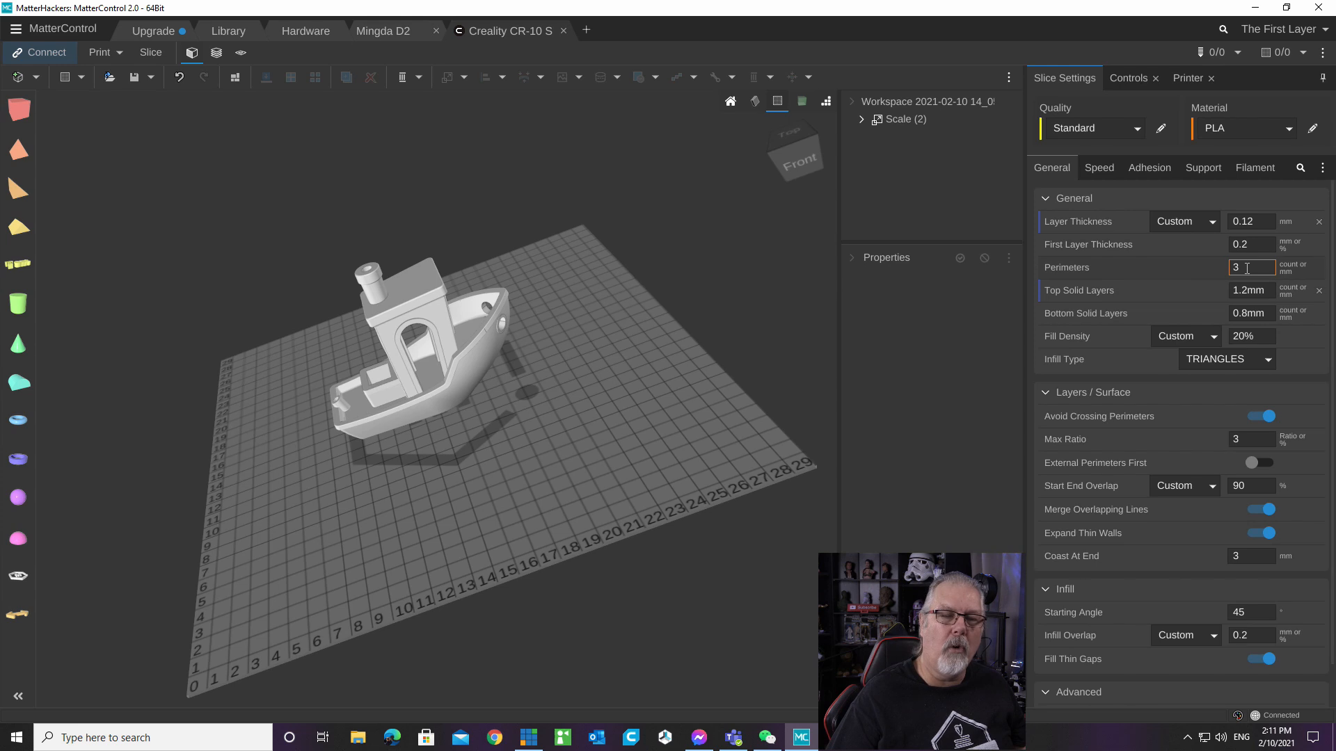
click(1248, 289)
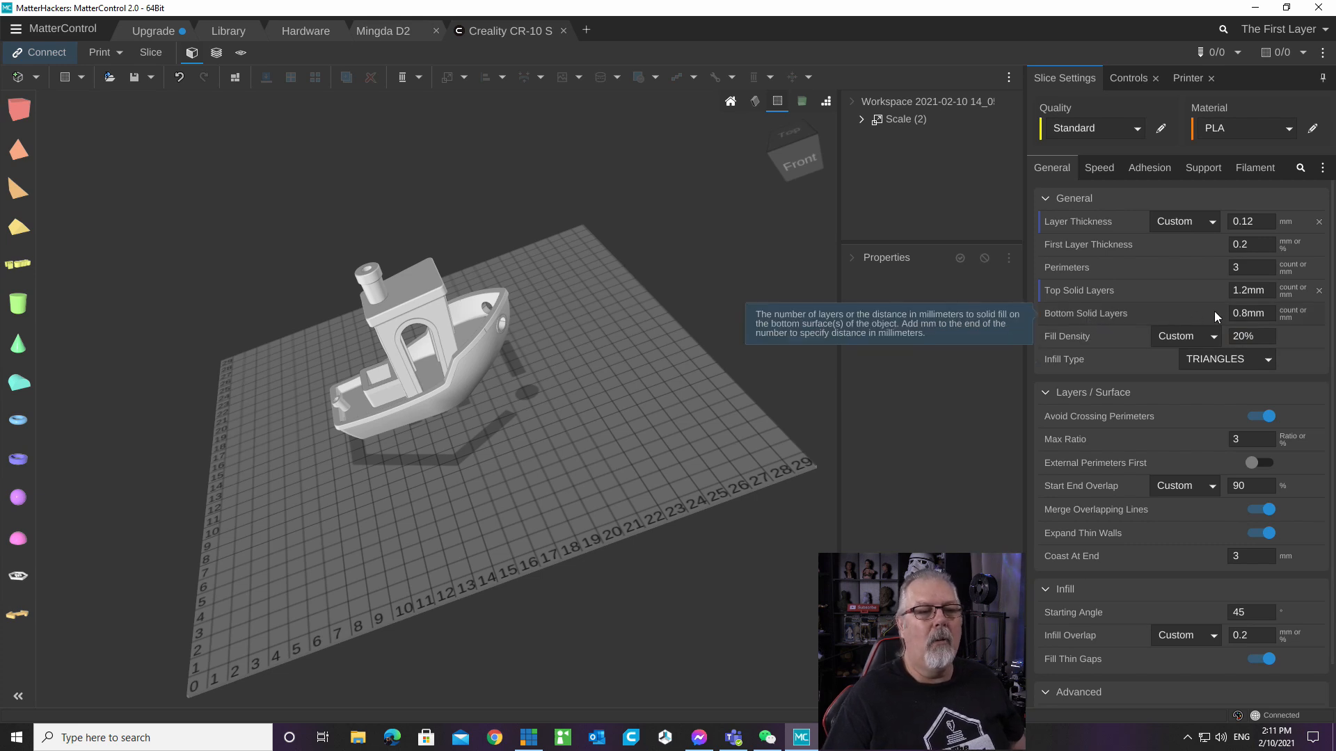
Set the fill density to 10 and the infill type to GYROID.
click(1258, 339)
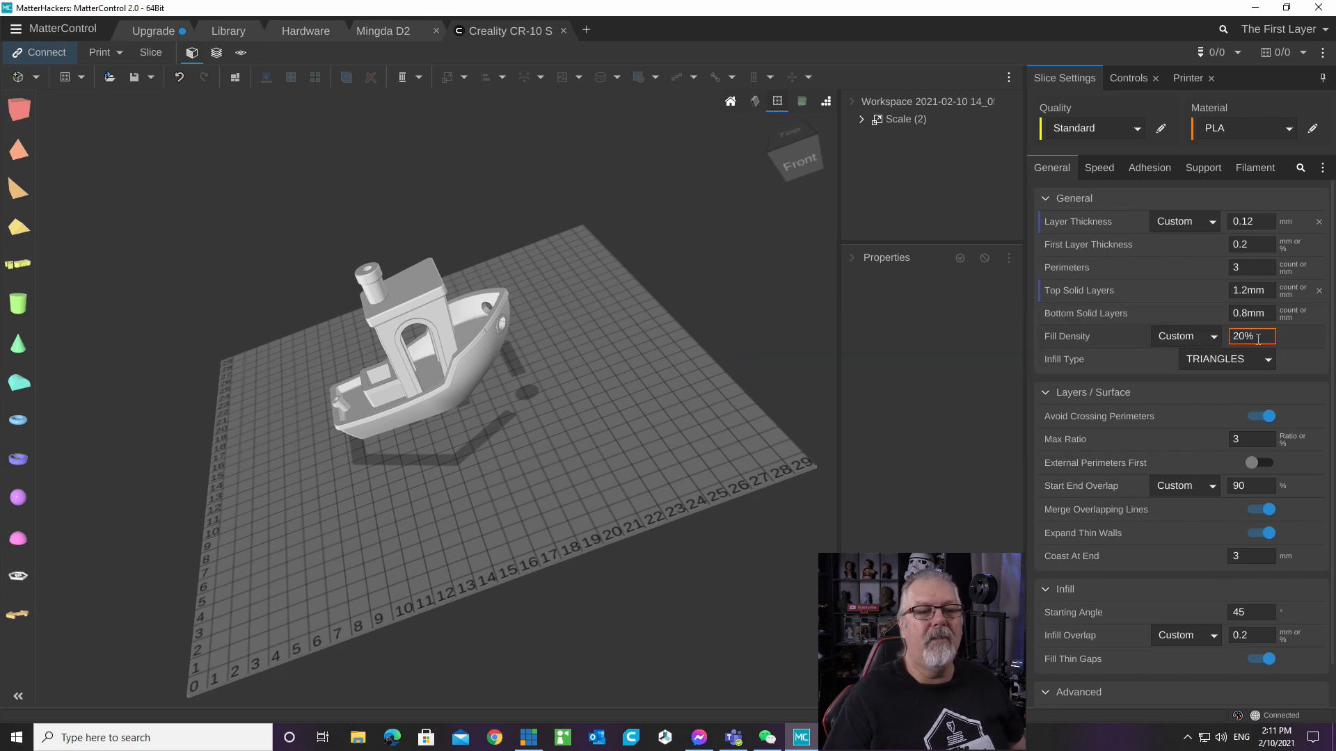
double_click(1260, 336)
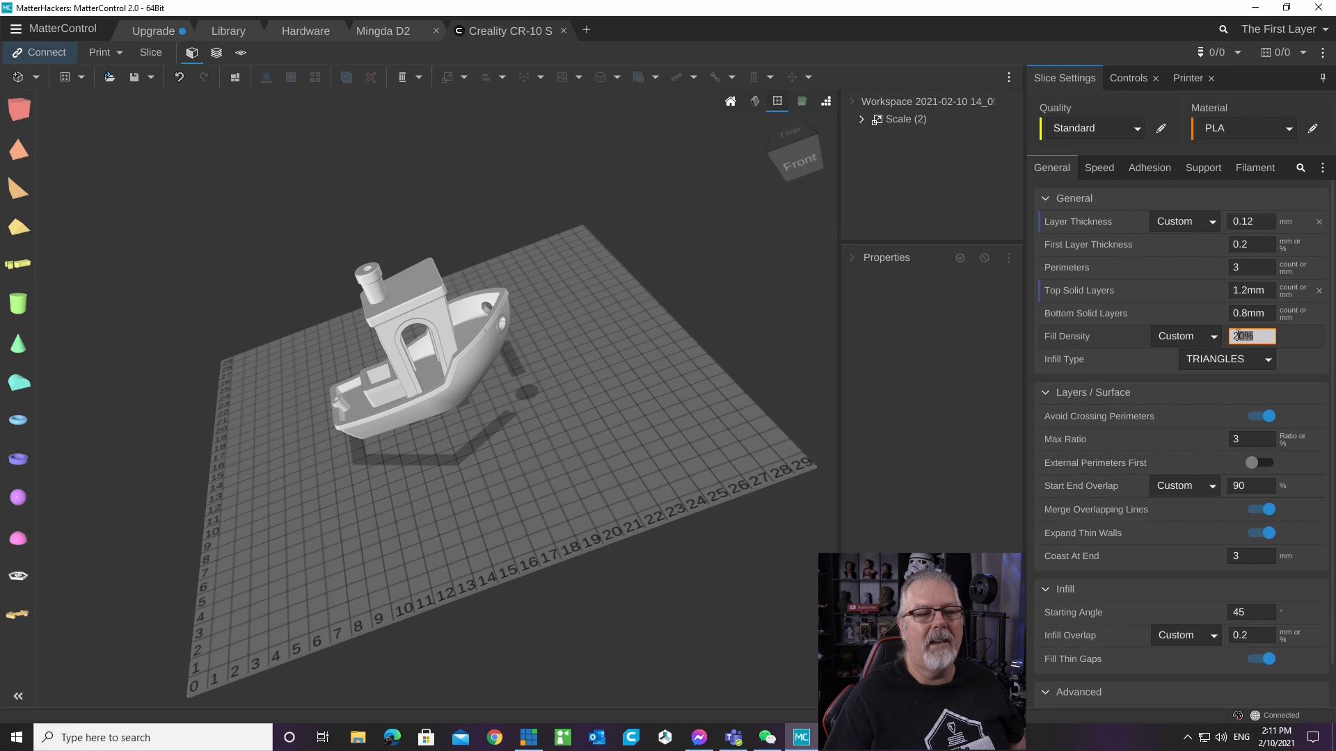
text(10)
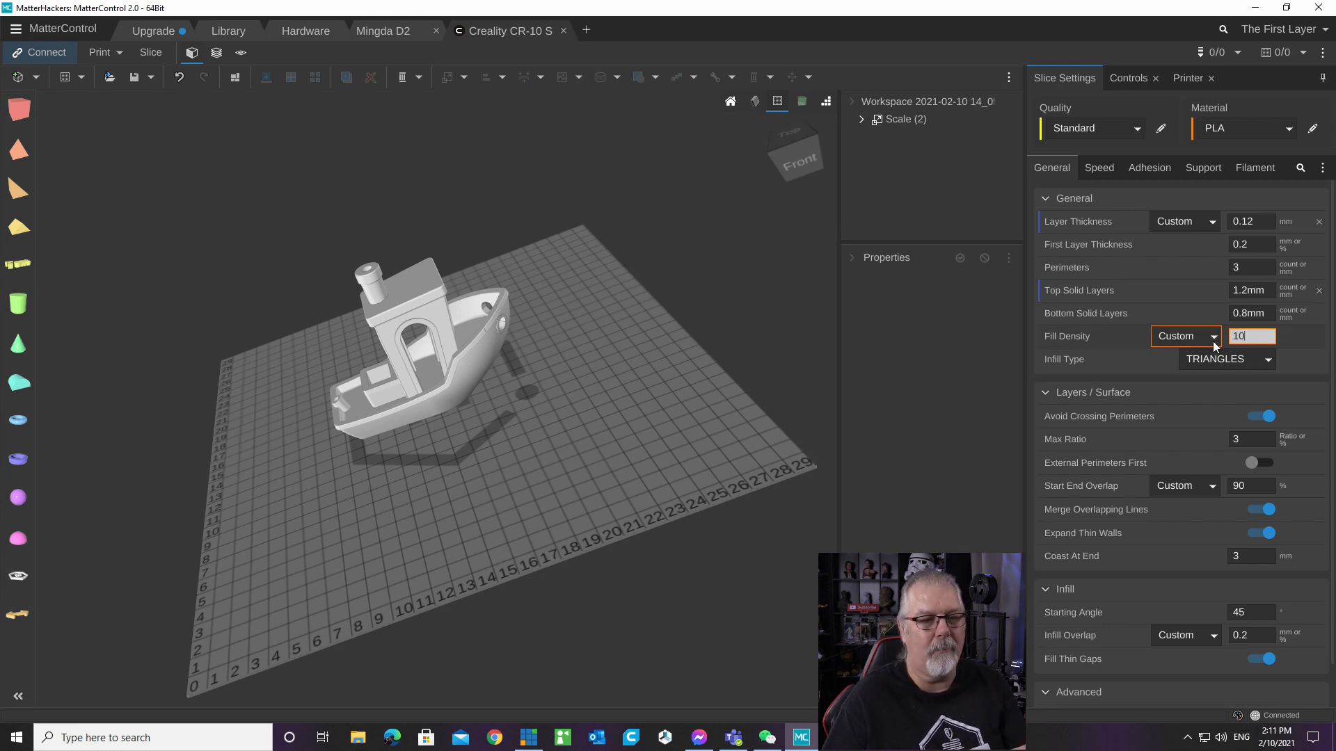
click(1266, 362)
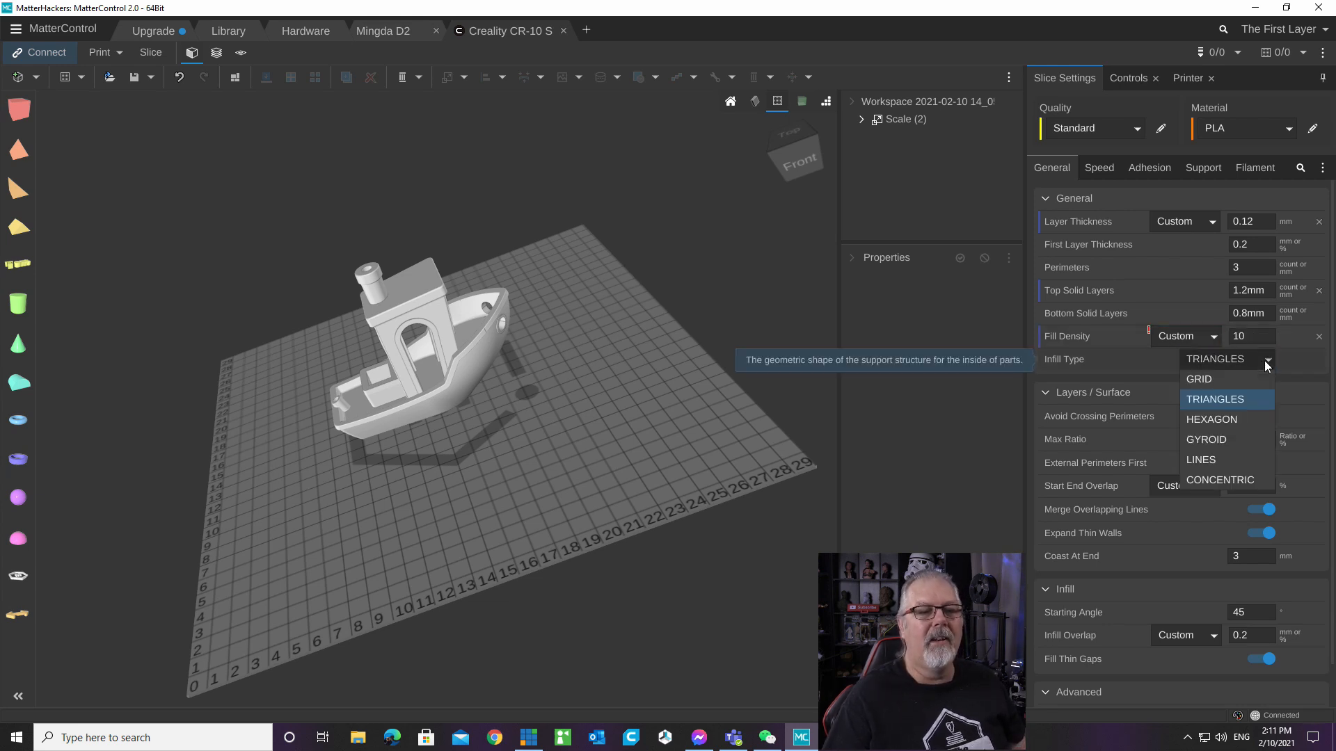
click(1239, 435)
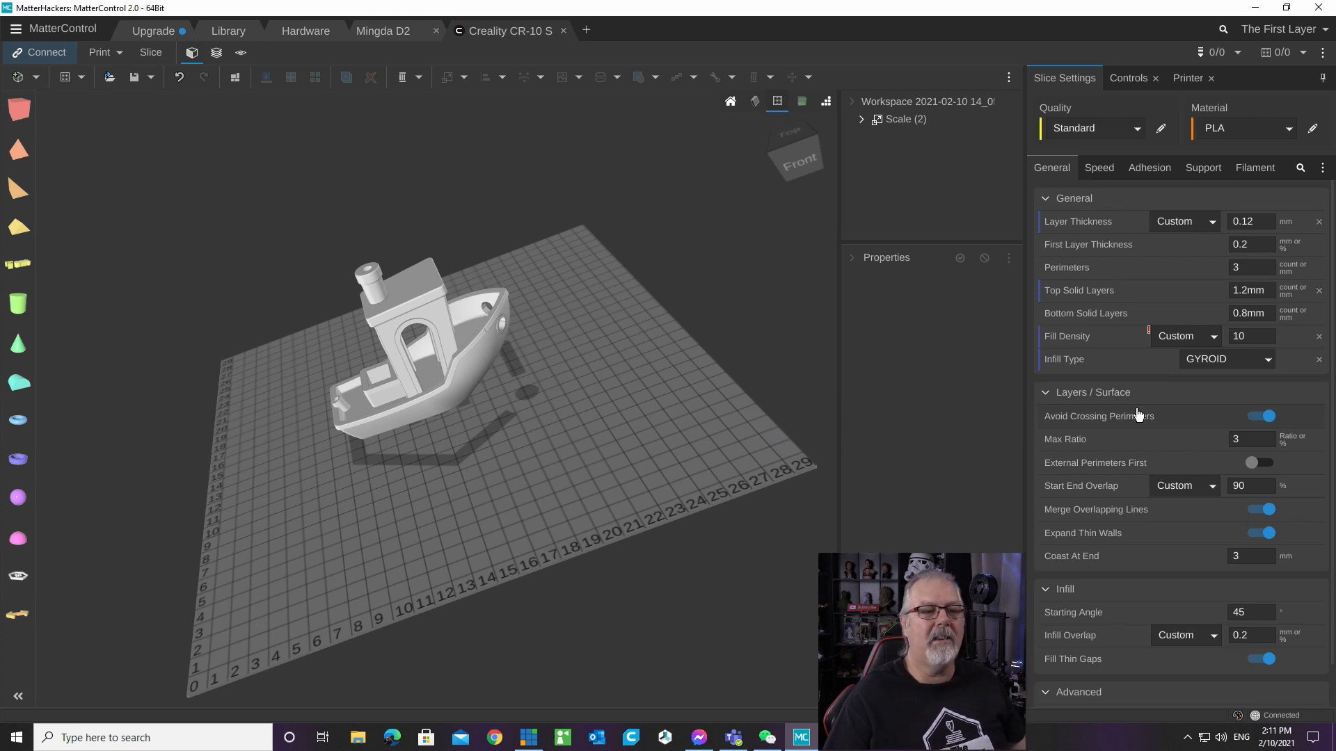
Examine the layer and surface, infill and advanced options, and the print speed and cooling settings.
mouse_move(1127, 416)
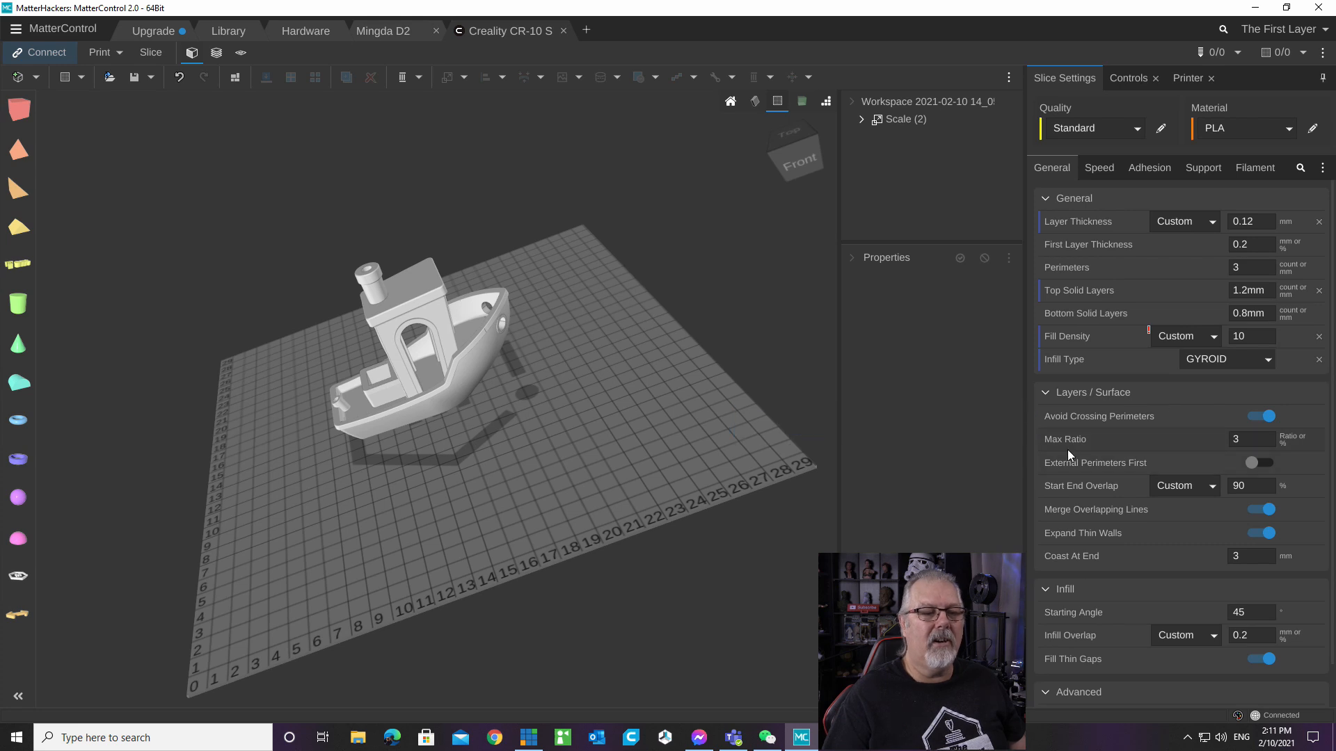
mouse_move(1129, 451)
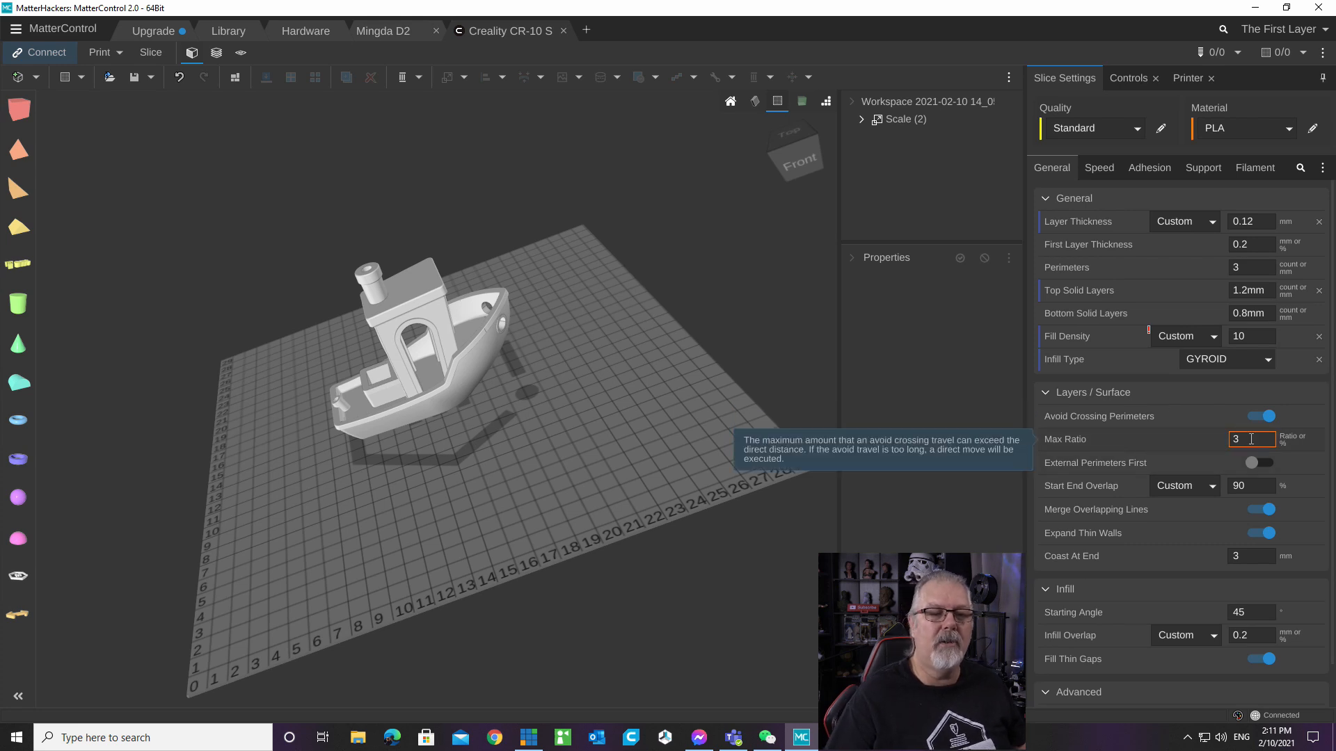
scroll(1099, 486, down, 2)
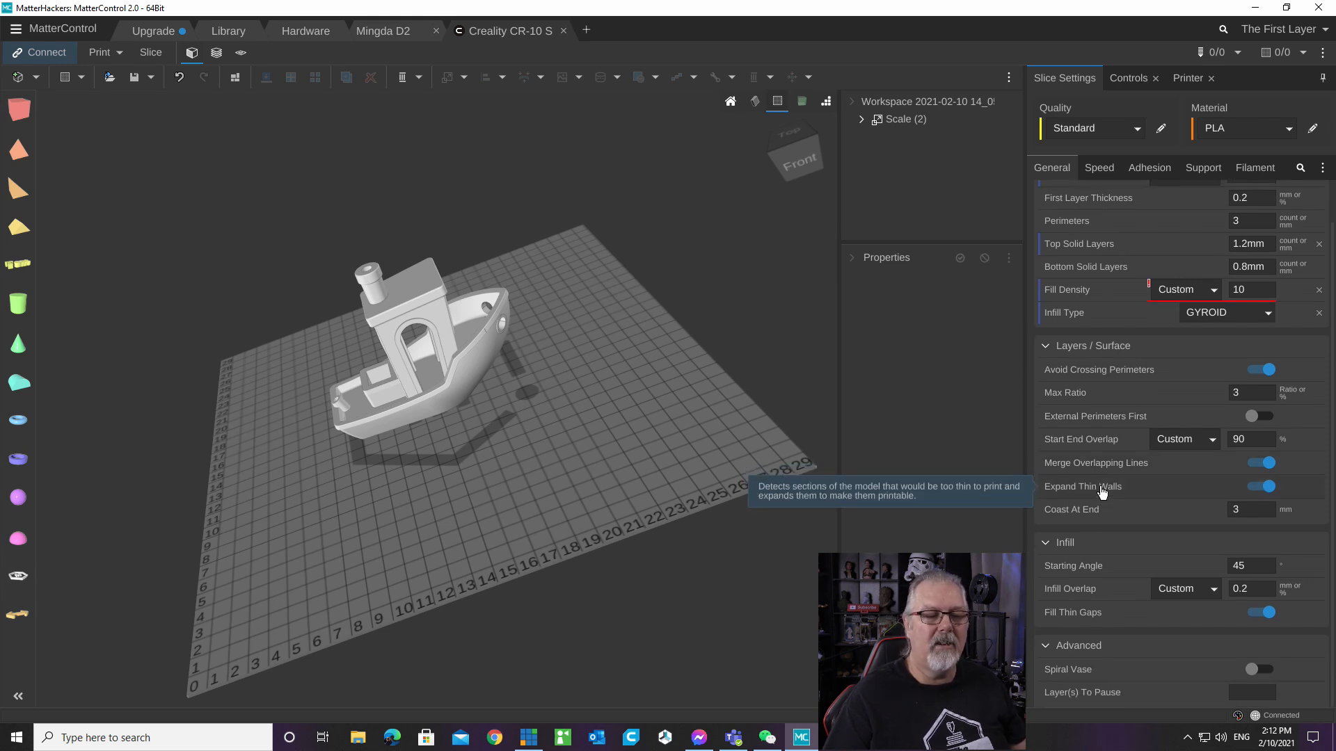
scroll(1102, 487, up, 2)
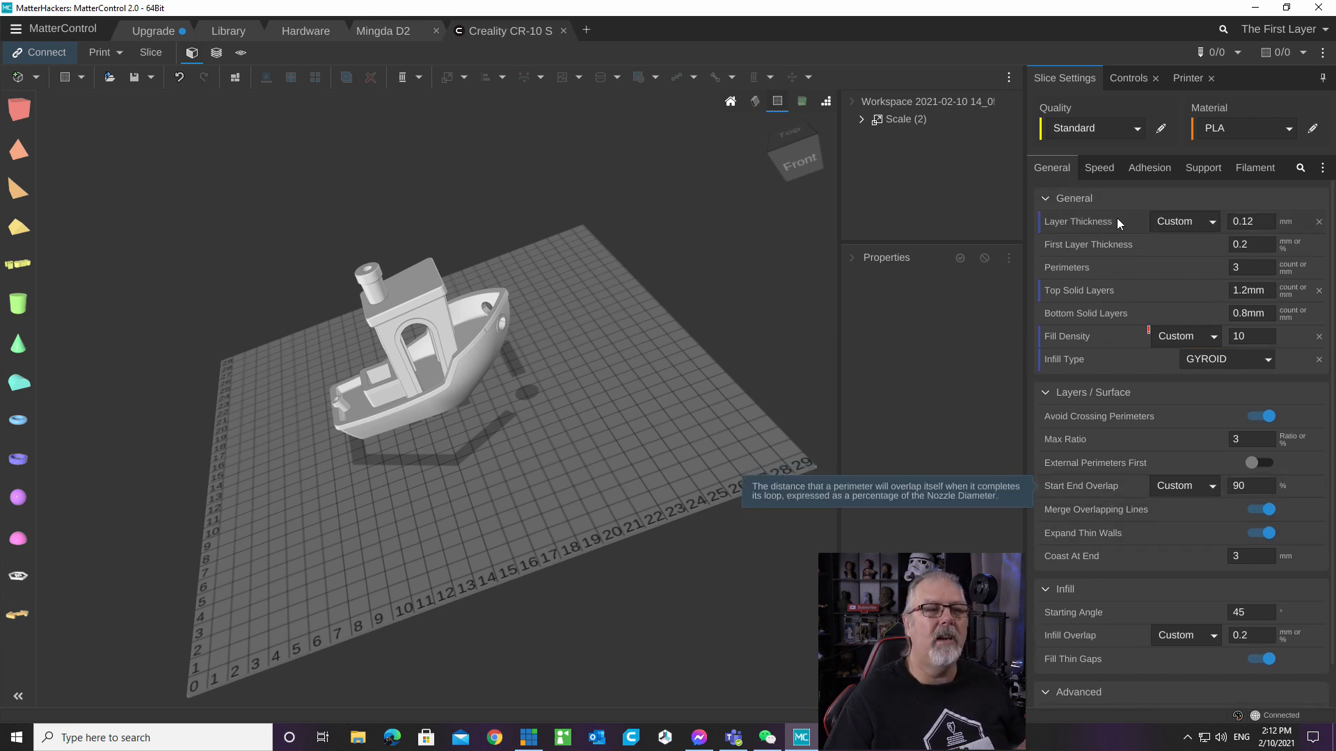
click(1098, 167)
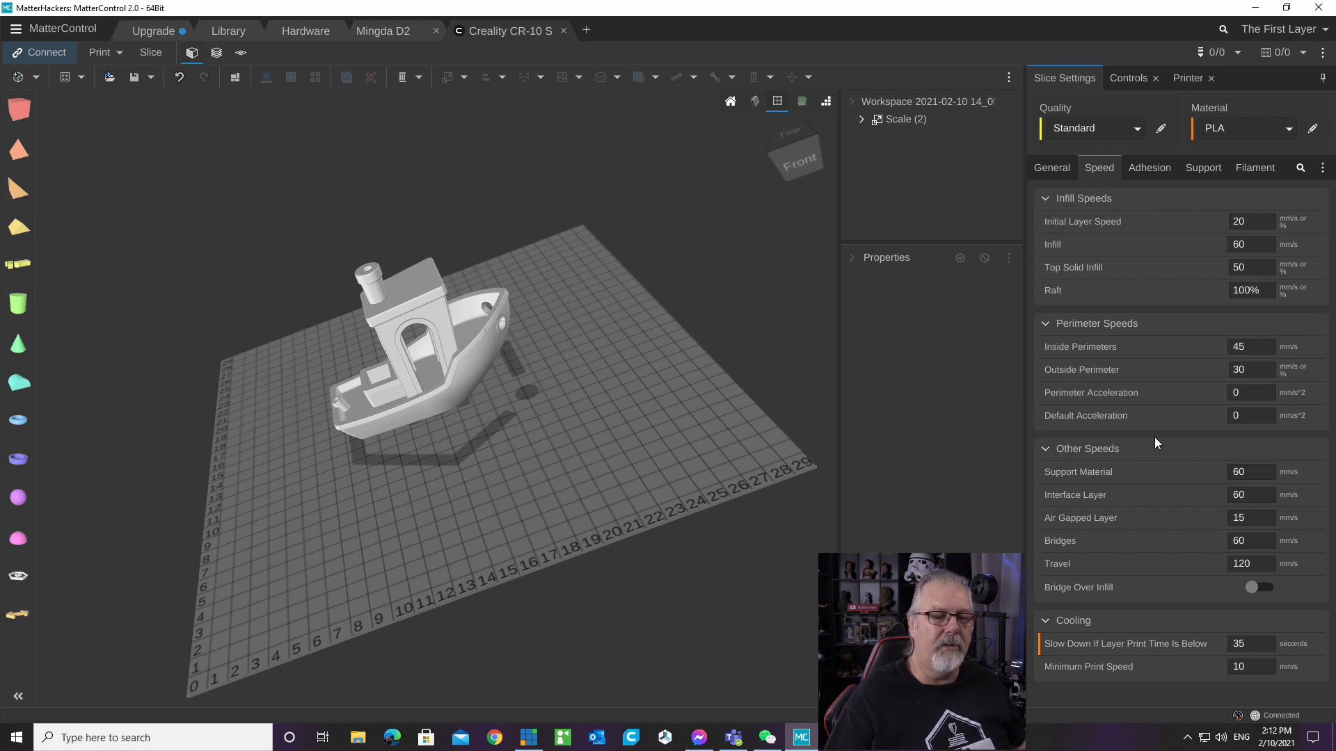
In the adhesion settings, disable the skirt and enable the brim.
click(1156, 173)
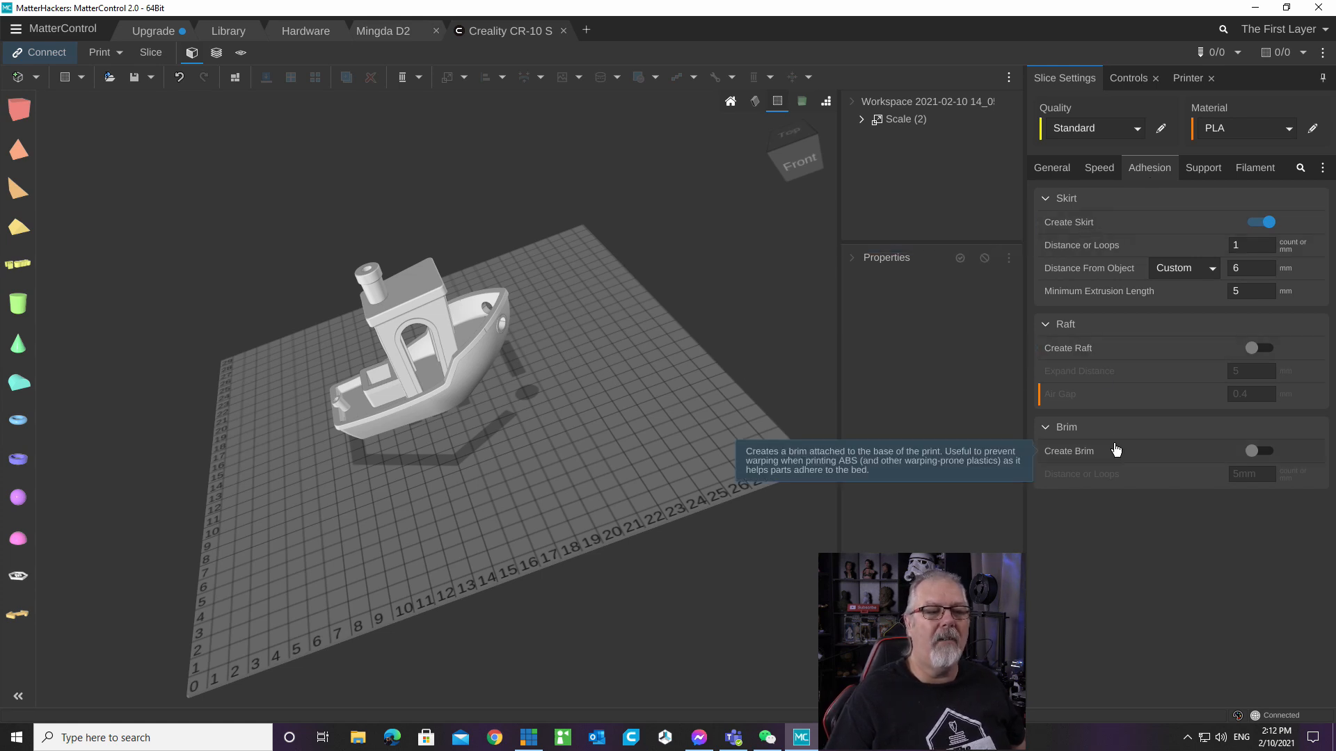
click(1261, 222)
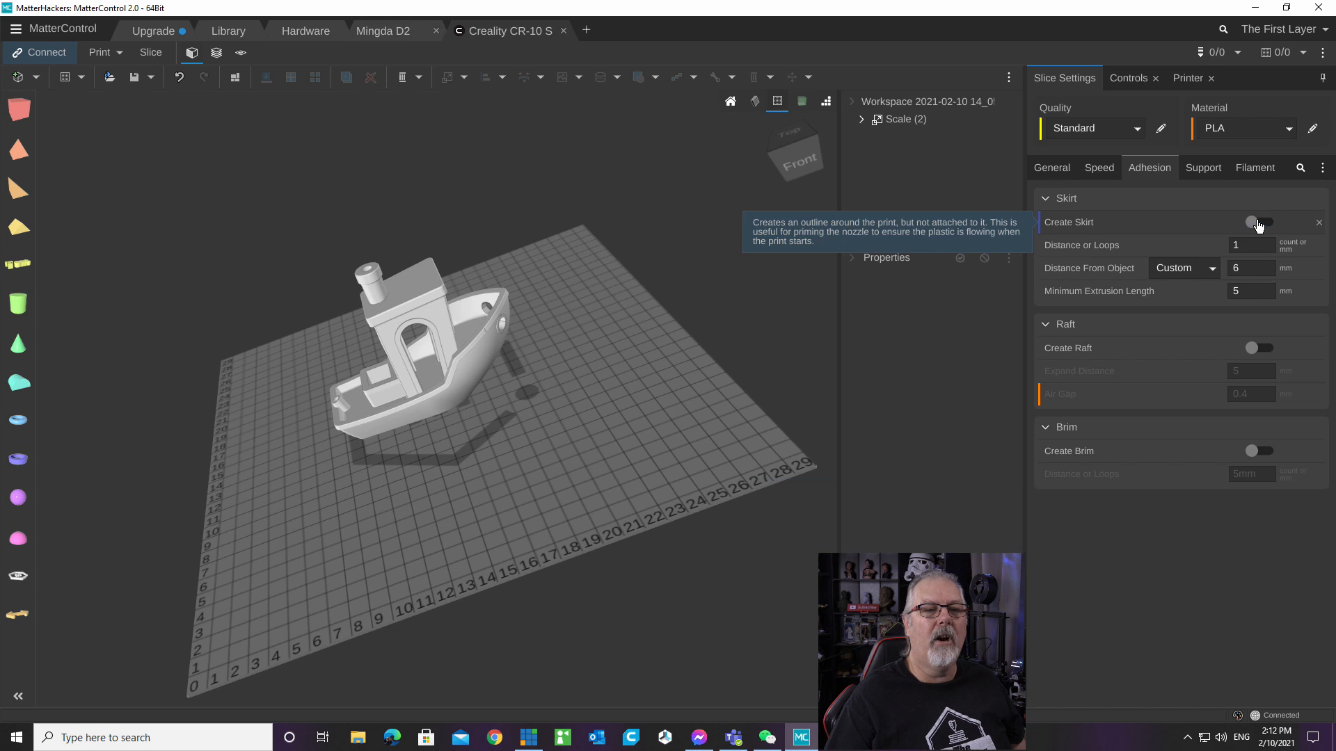
click(1264, 451)
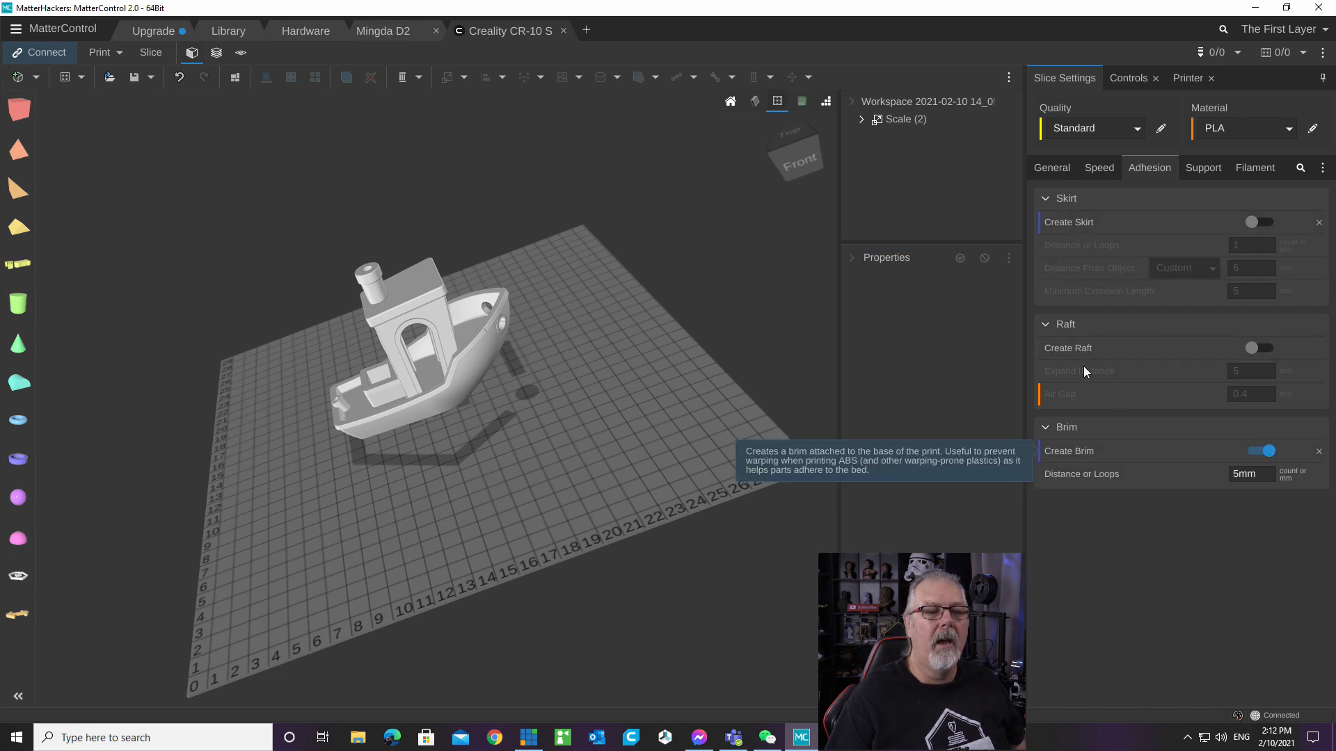
click(1251, 471)
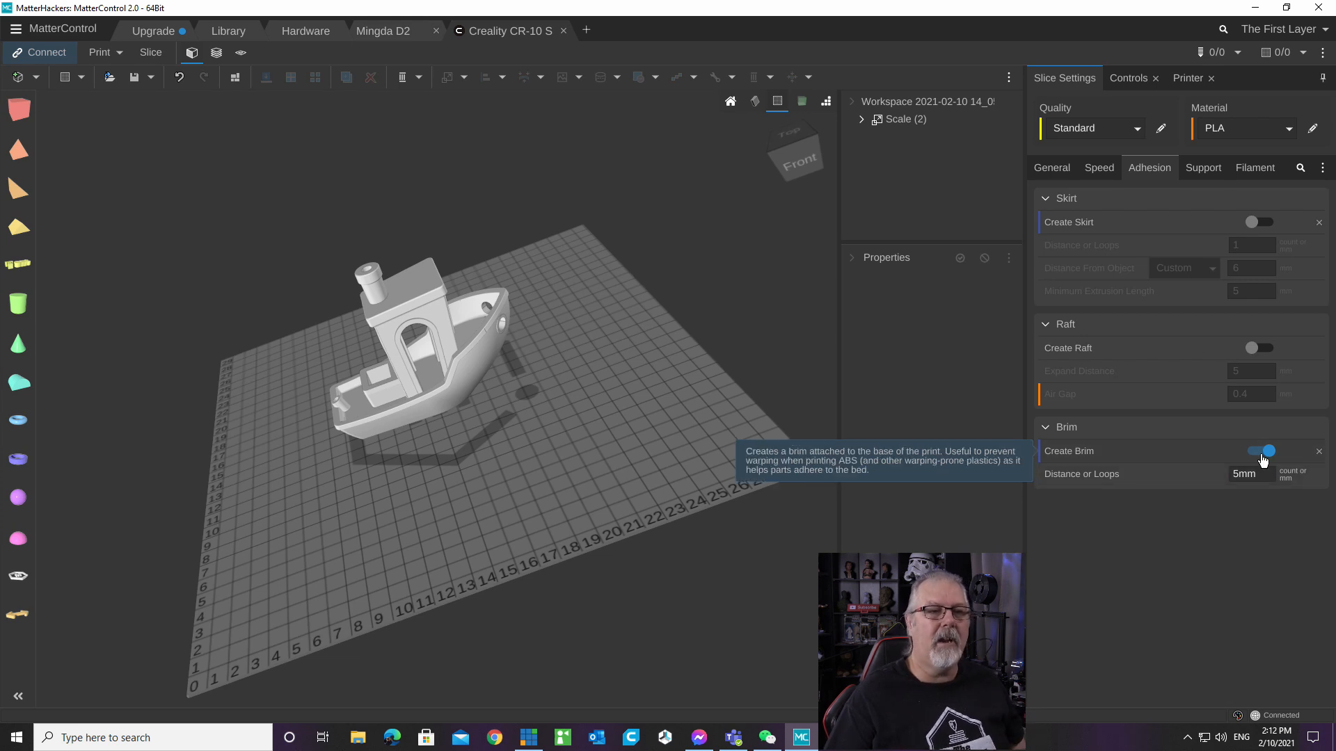
Enable automatic supports to switch off Generate Everywhere, and disable support creation again.
click(1200, 165)
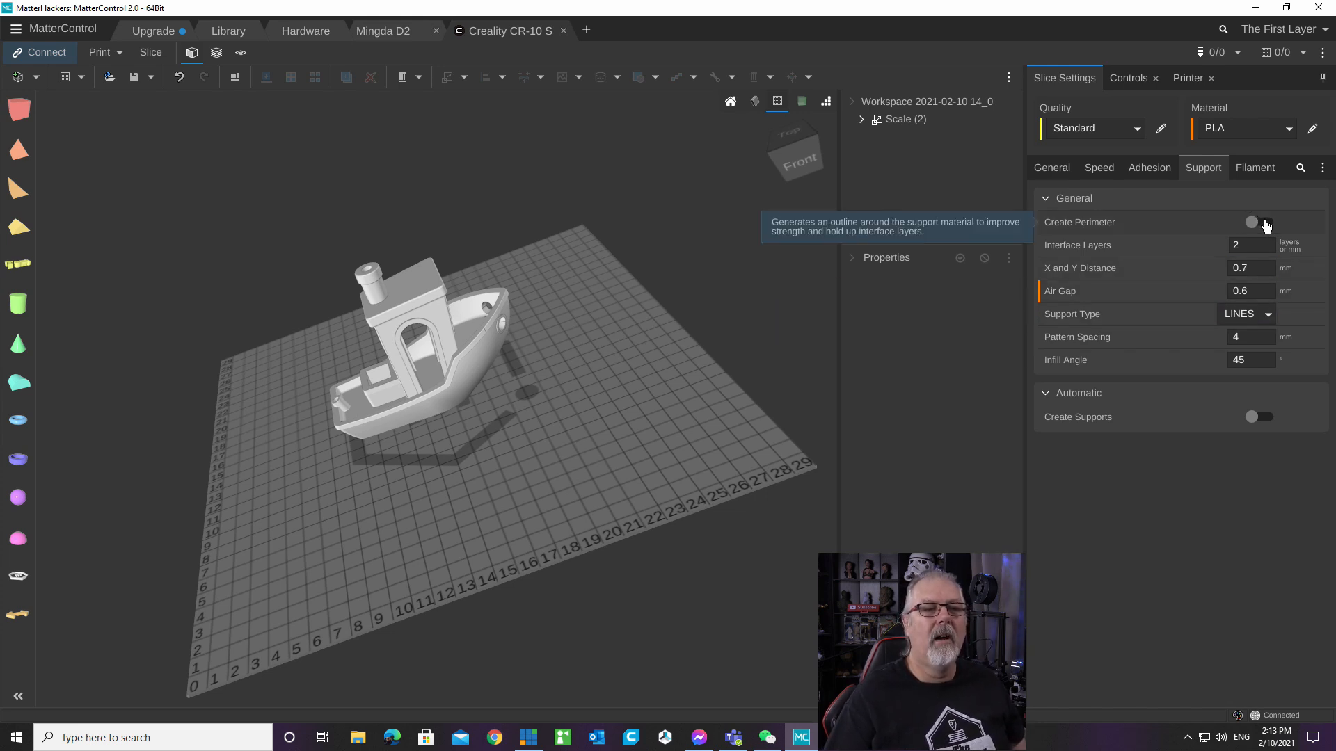
click(1263, 418)
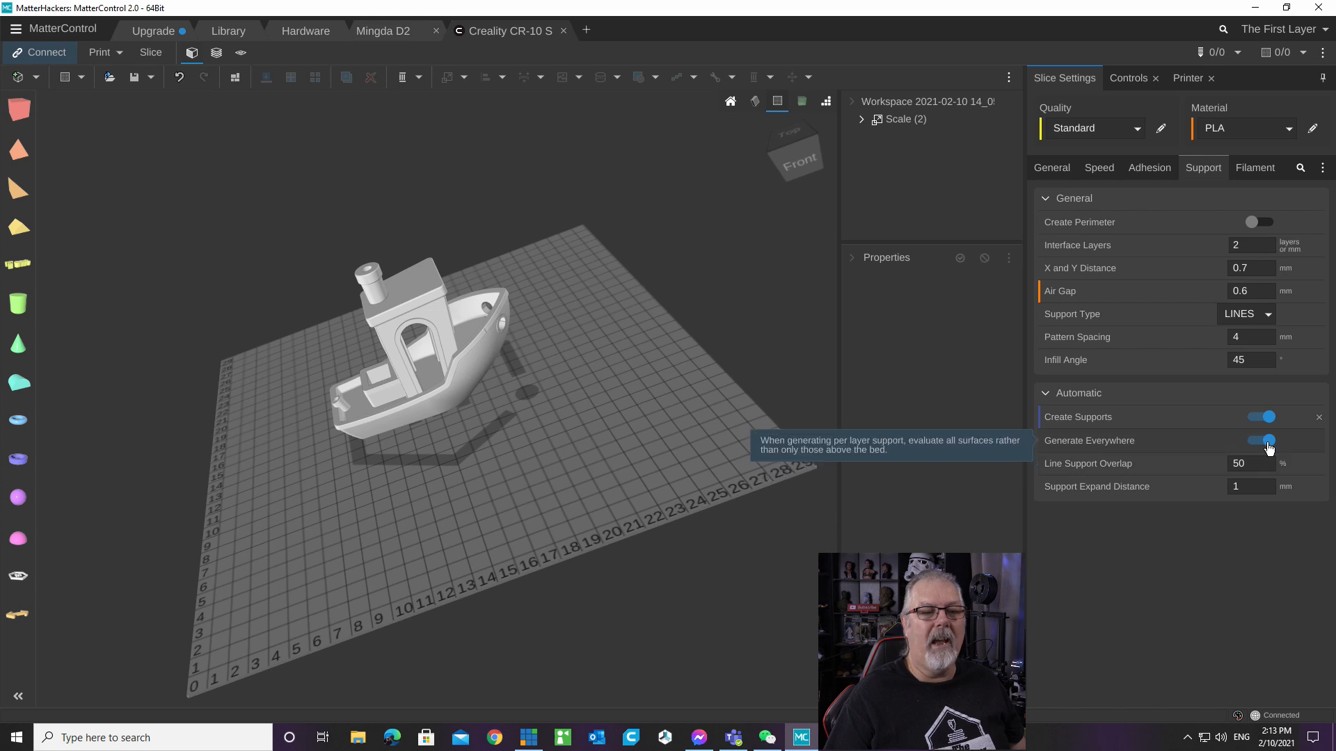
click(1256, 445)
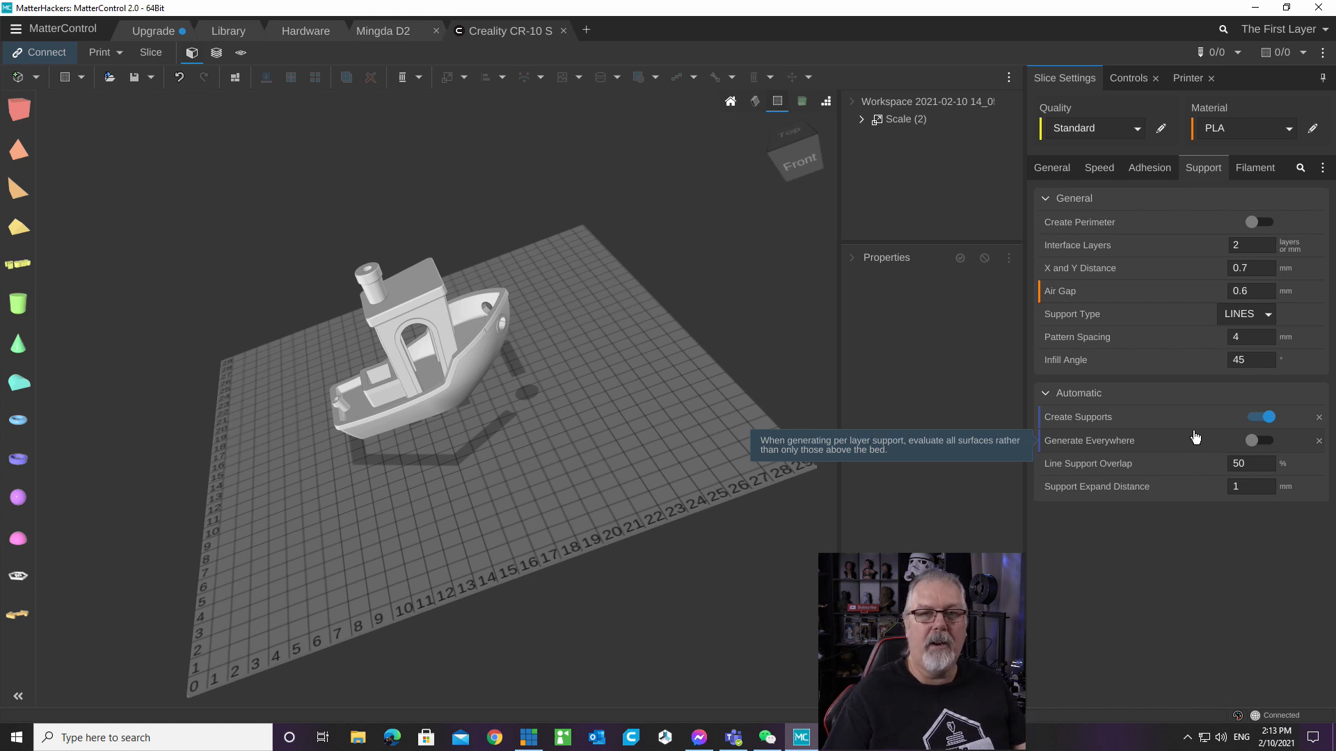
click(1260, 420)
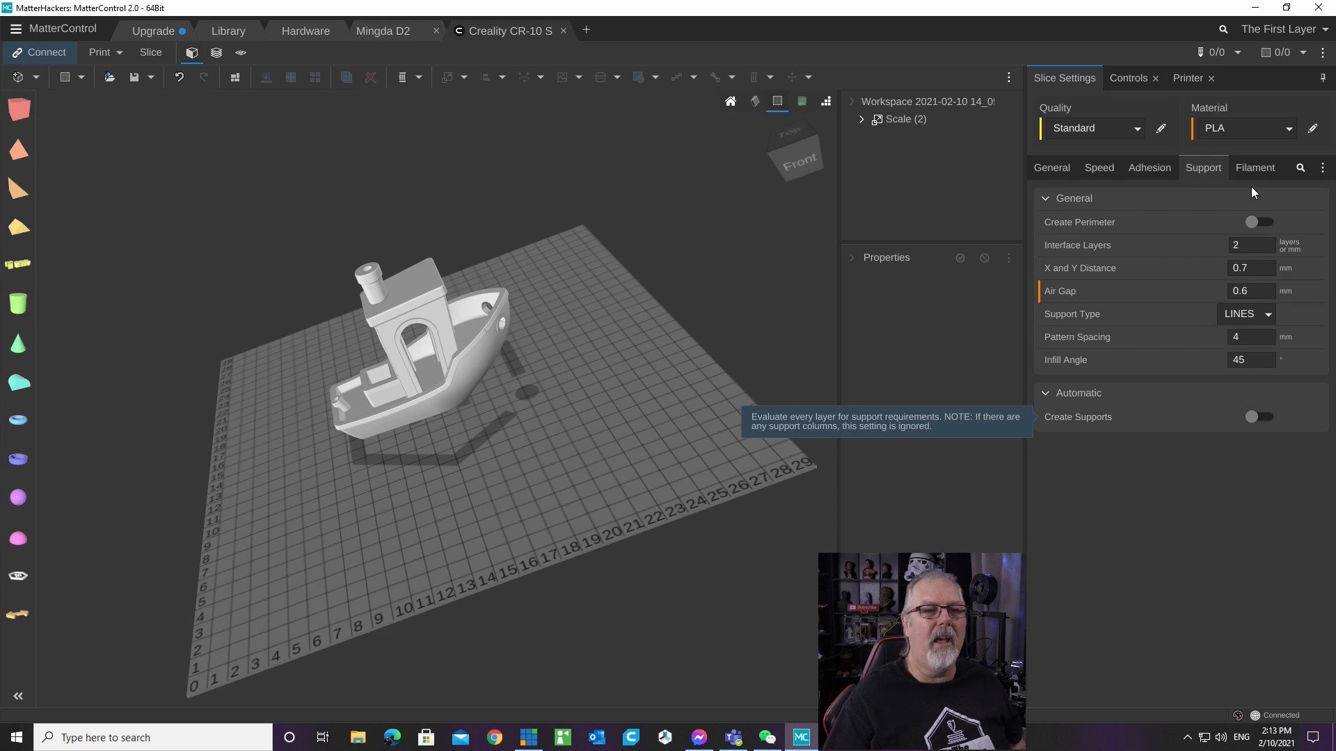
Examine the filament settings, including the fan, retraction and advanced options.
click(1257, 168)
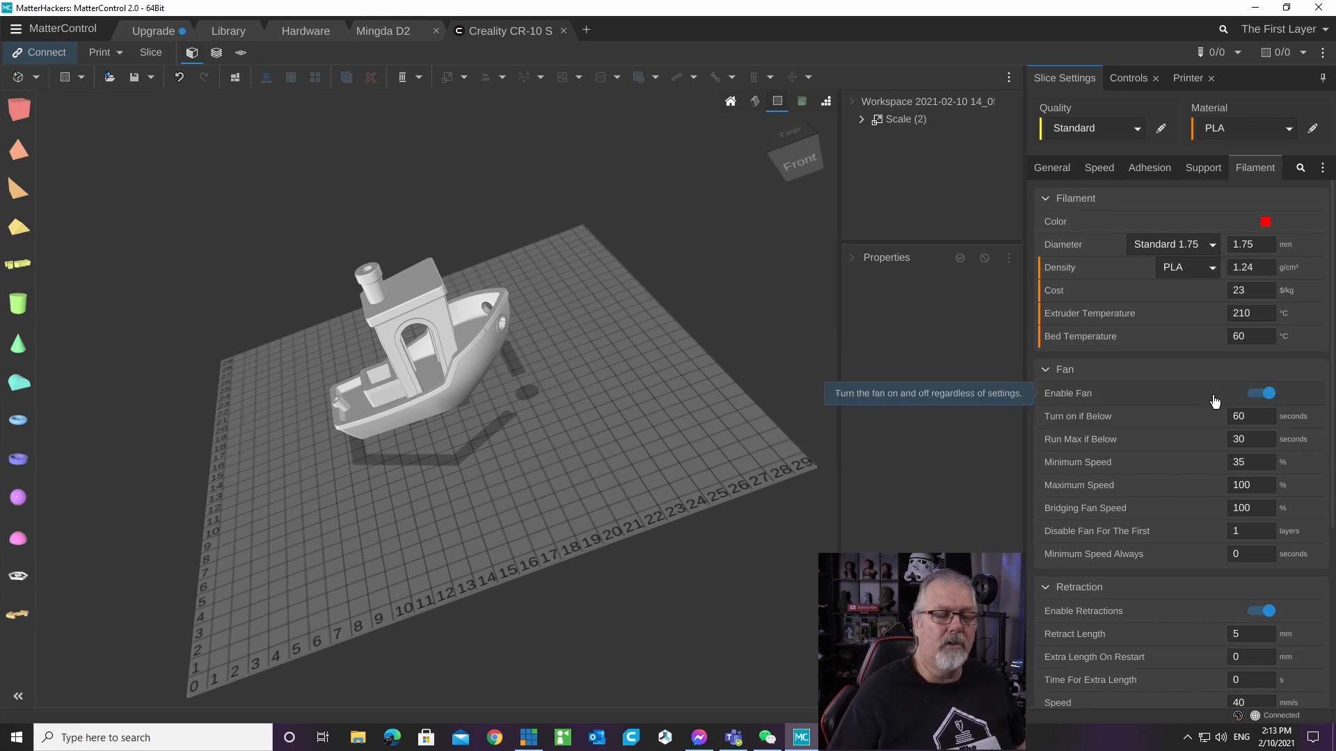
scroll(1229, 606, down, 2)
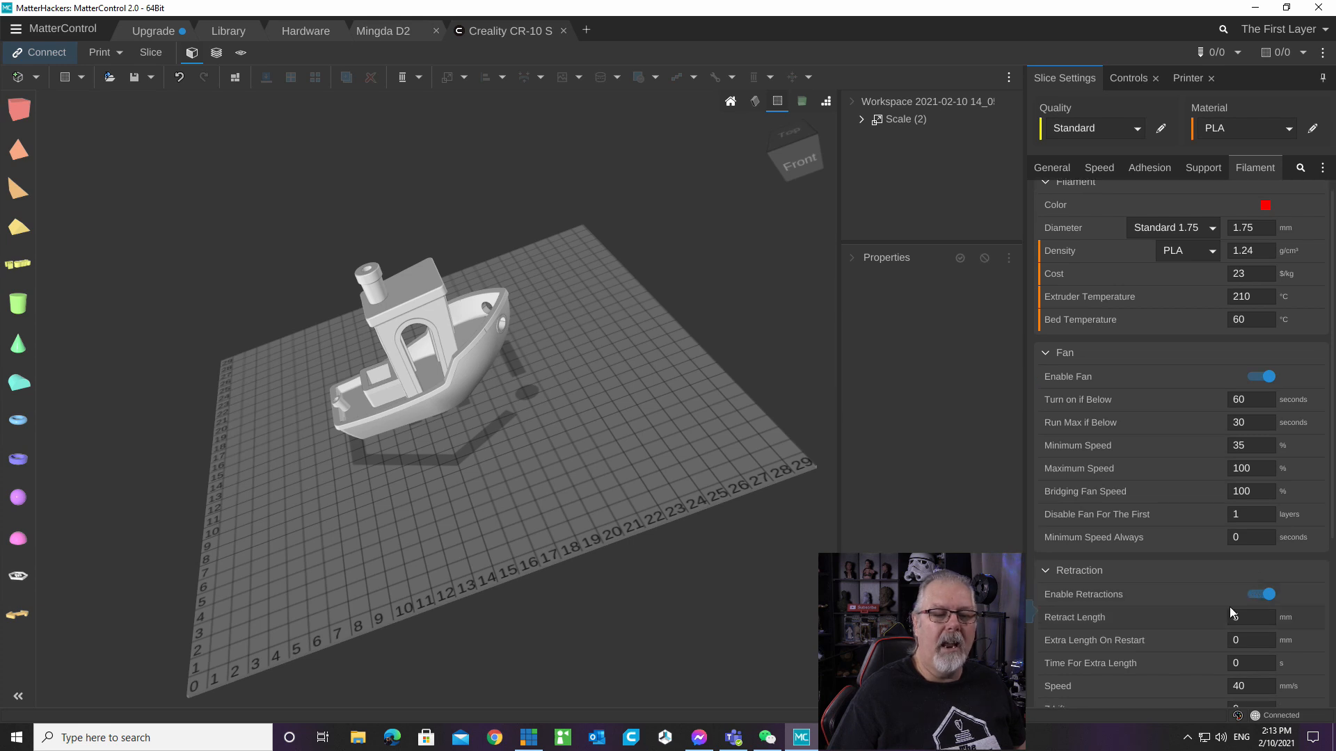
scroll(1220, 598, down, 5)
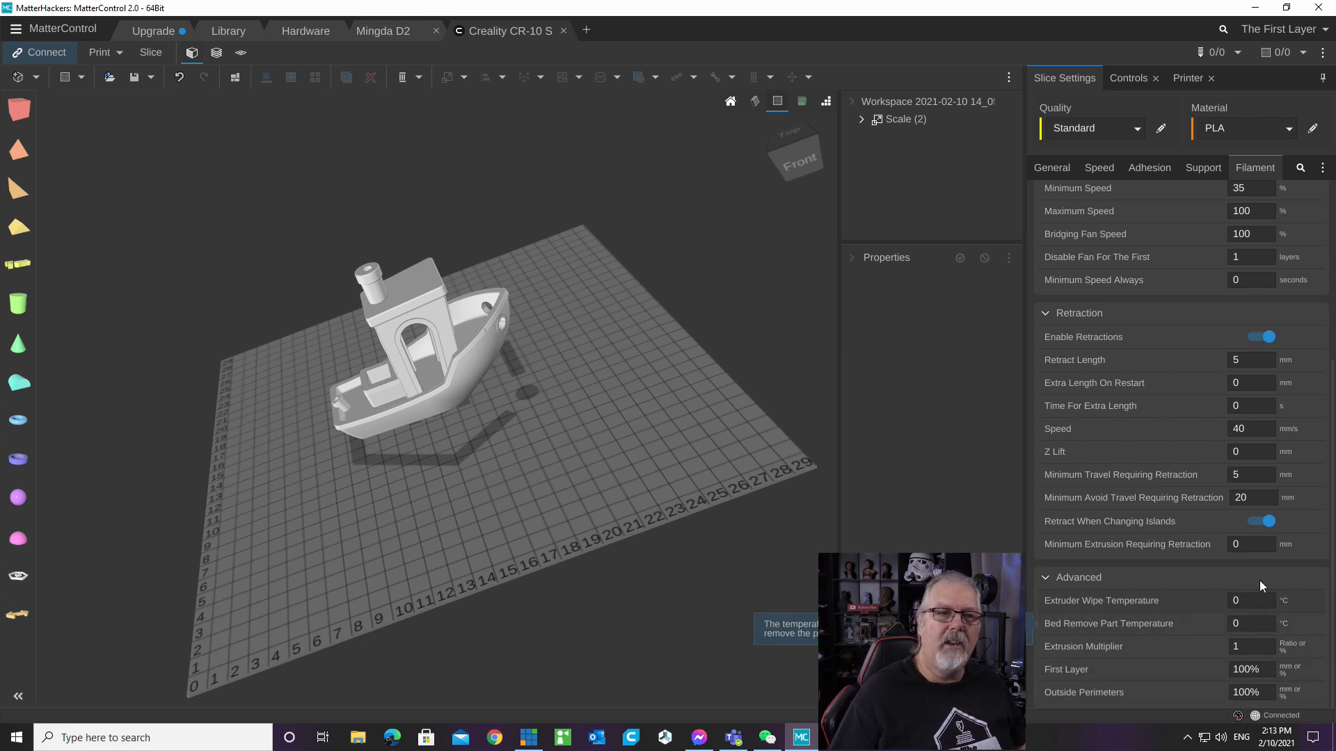
scroll(1235, 516, up, 5)
scroll(1235, 516, up, 2)
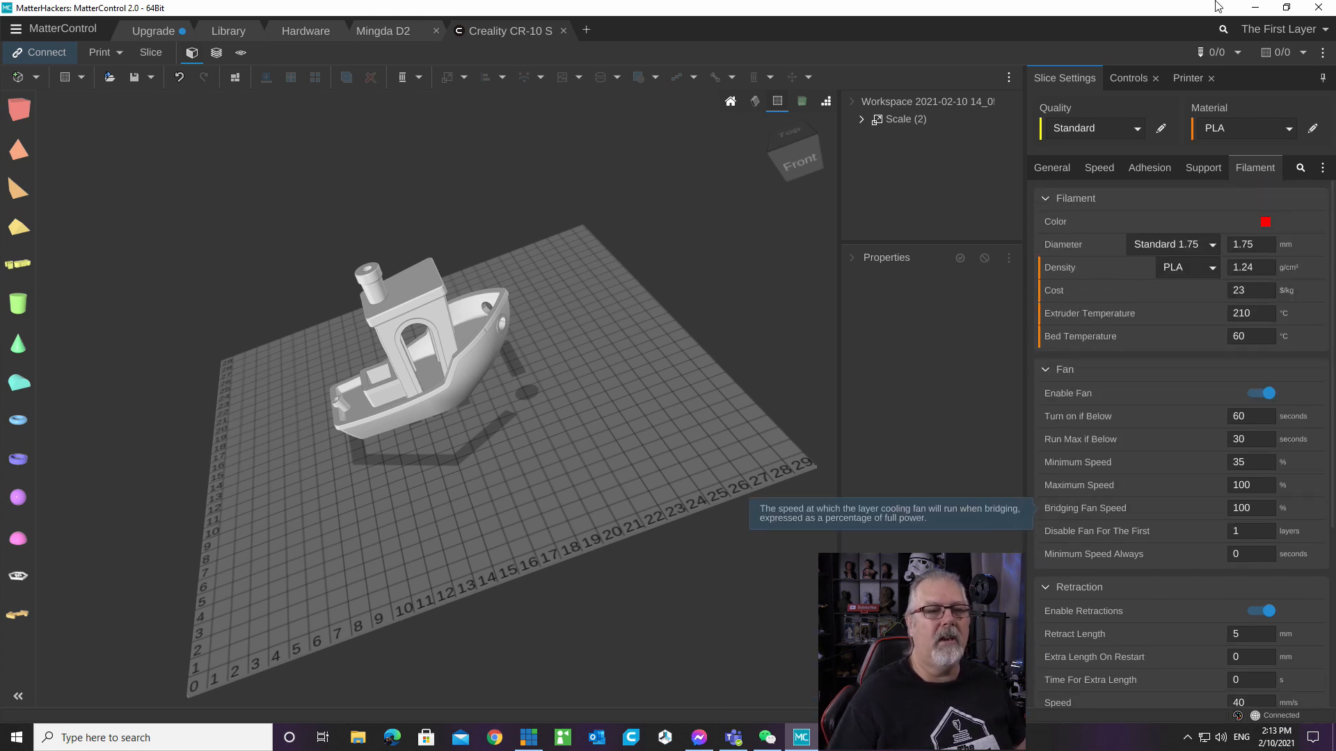
Look over the printer controls and the printer's general settings, including the available serial ports.
click(1129, 76)
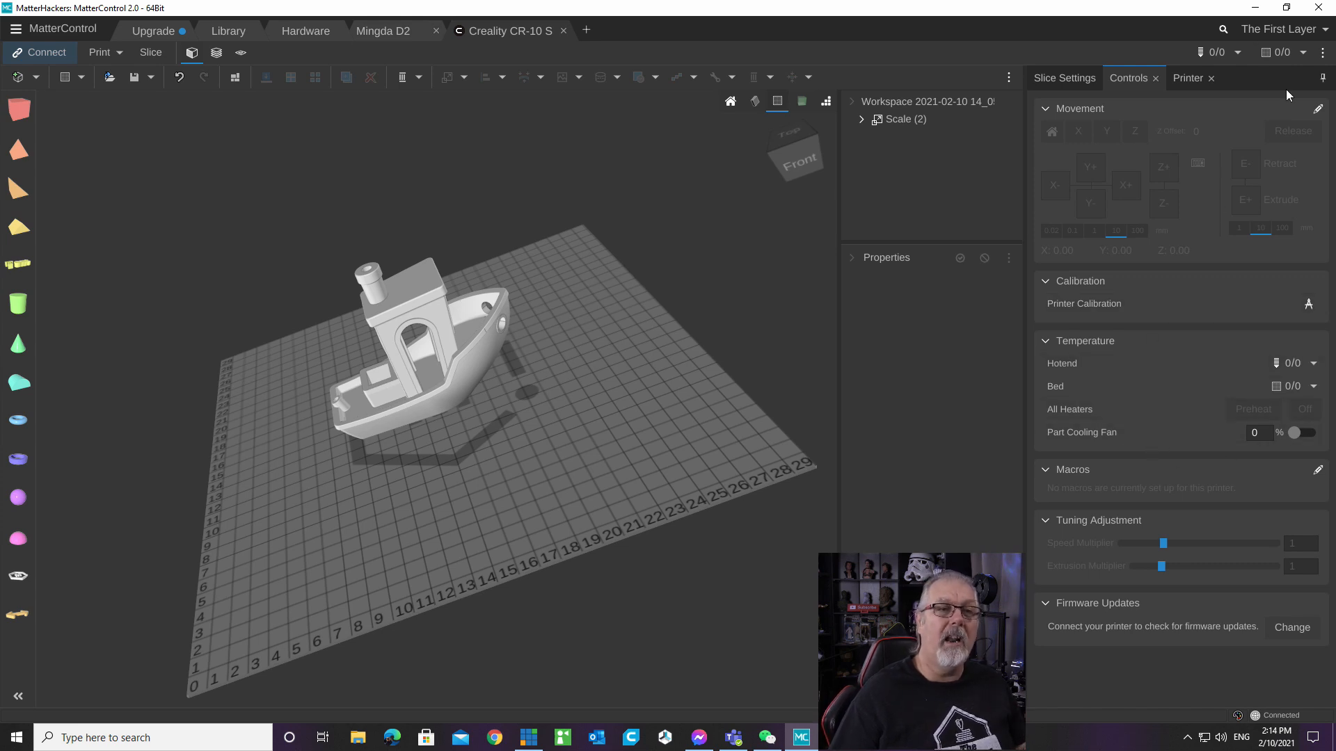
click(1188, 77)
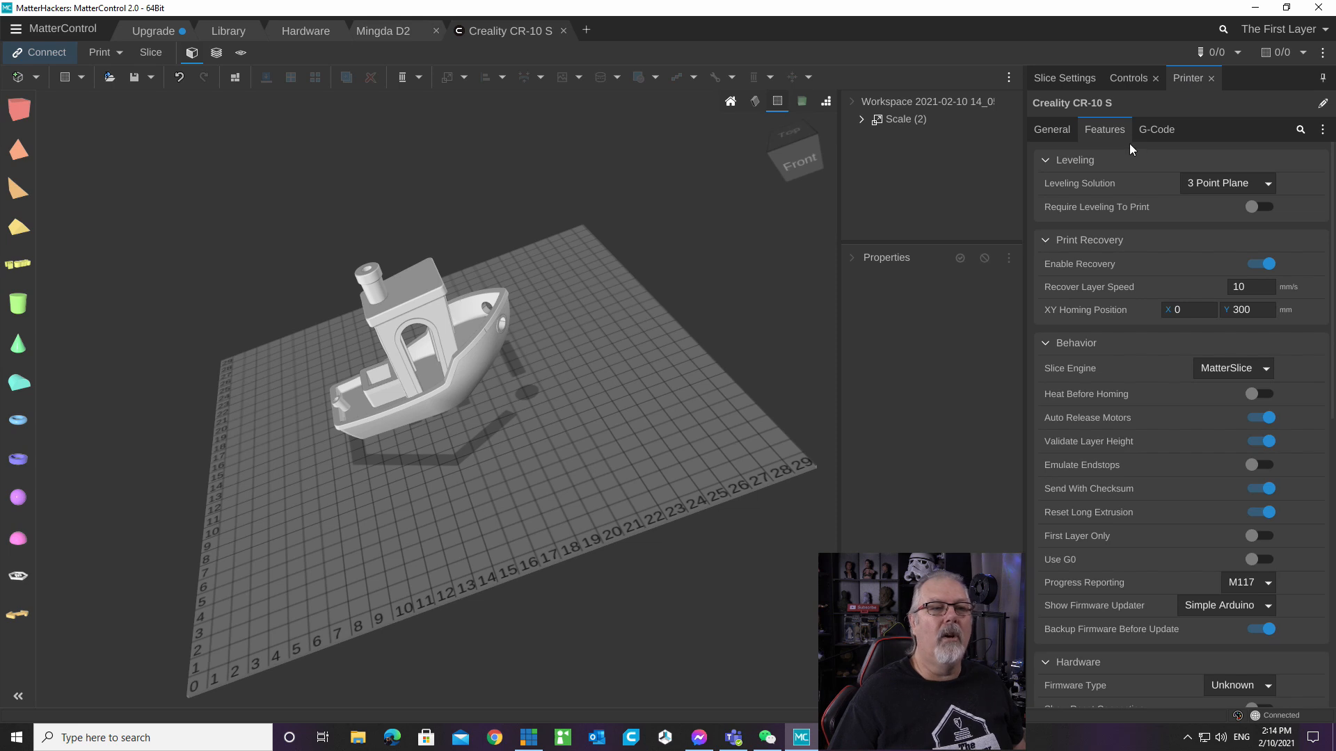
click(1053, 130)
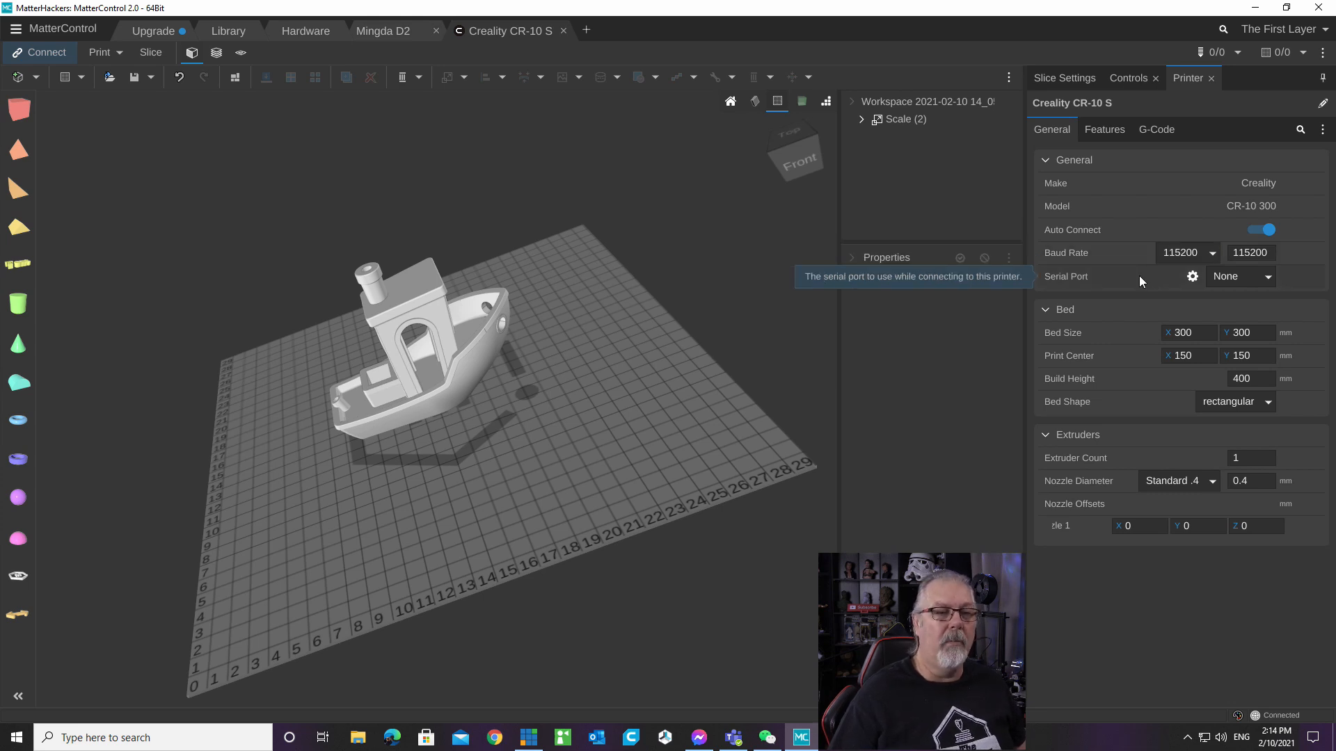
click(1257, 279)
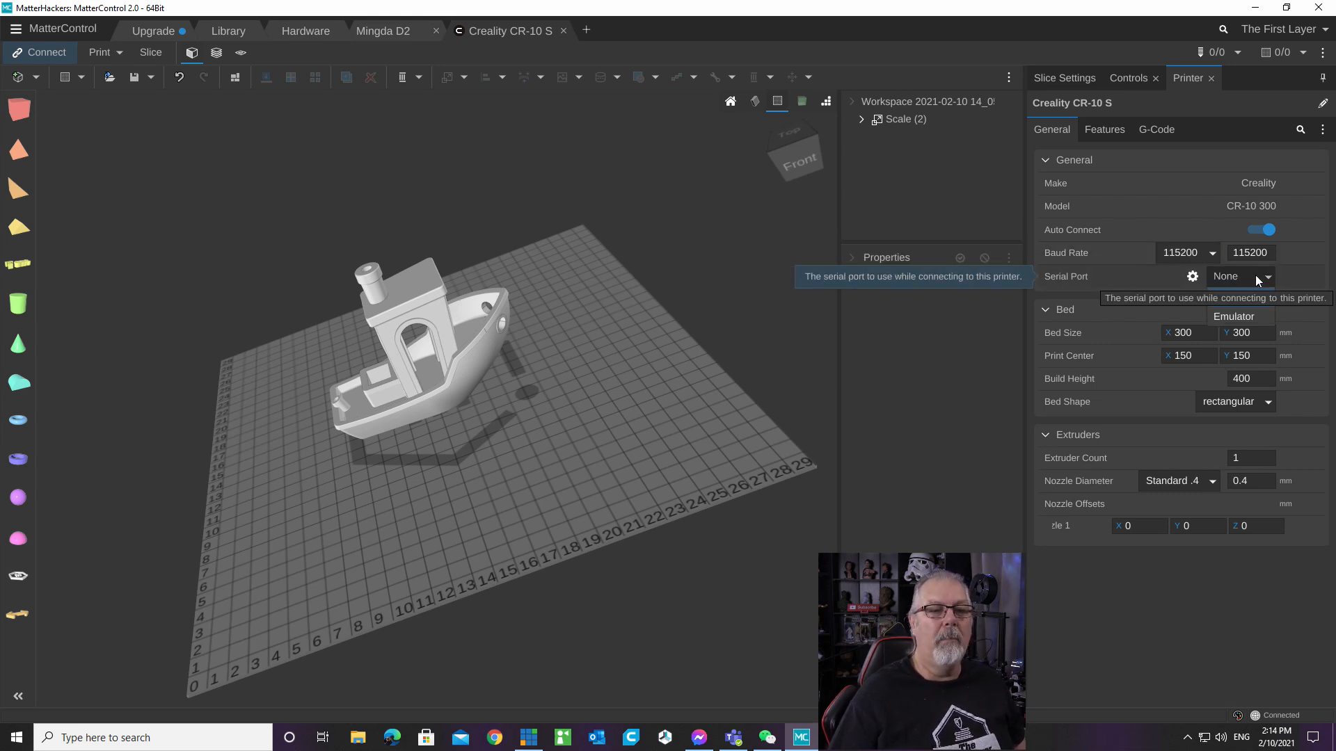
click(1296, 276)
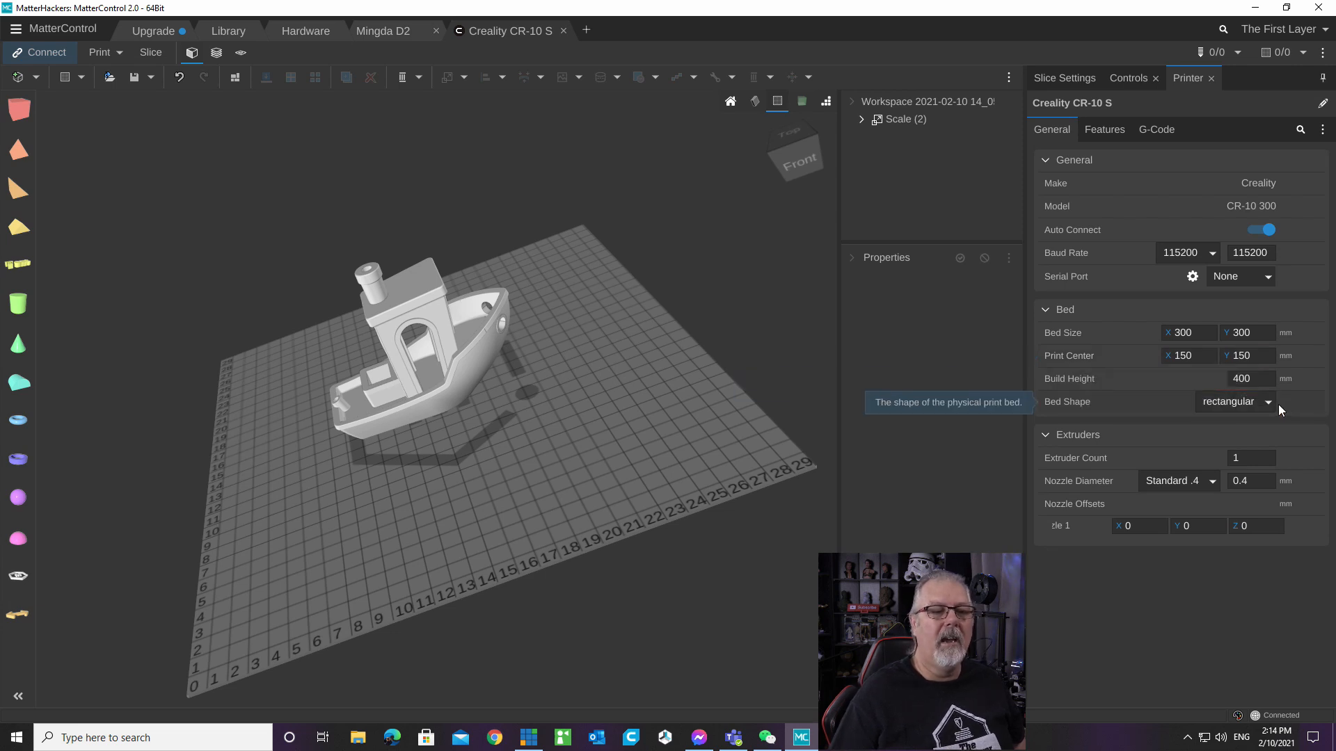
In the printer features, require leveling to print and set the leveling solution to 3x3 Mesh.
click(1112, 134)
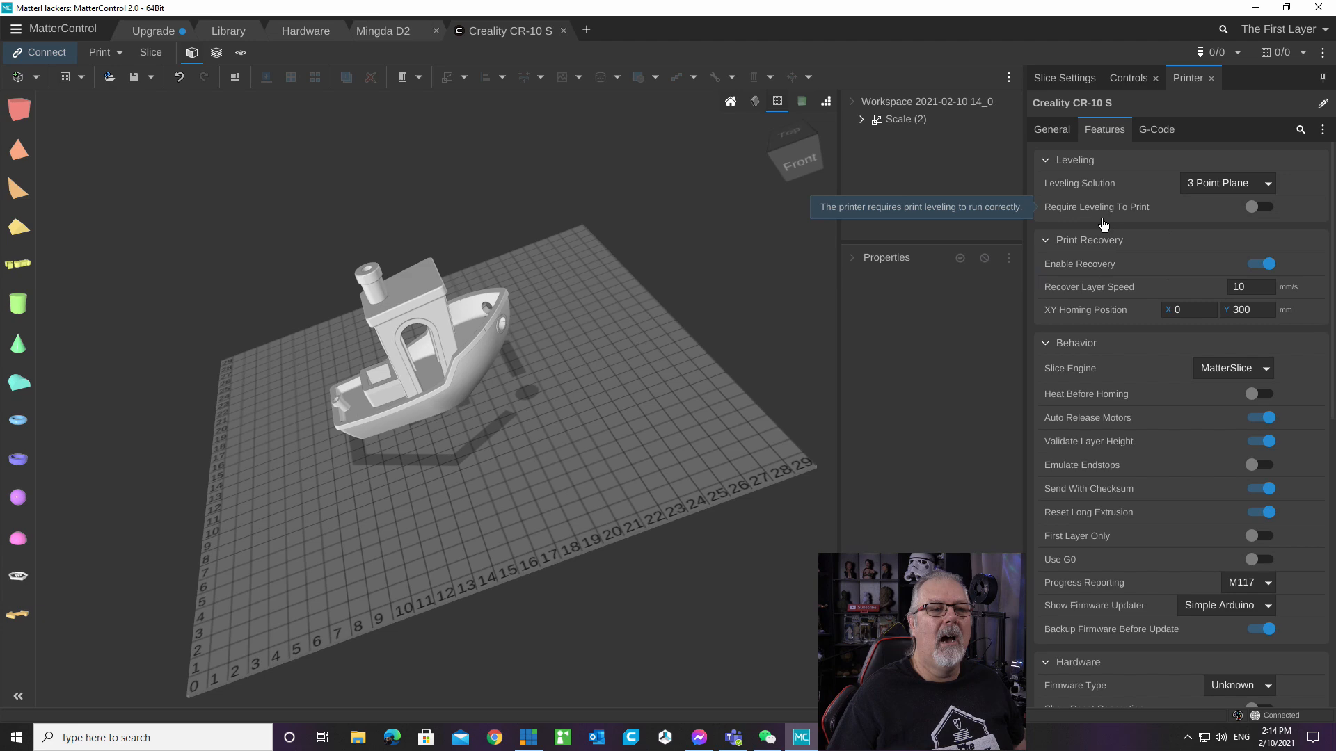
click(1260, 206)
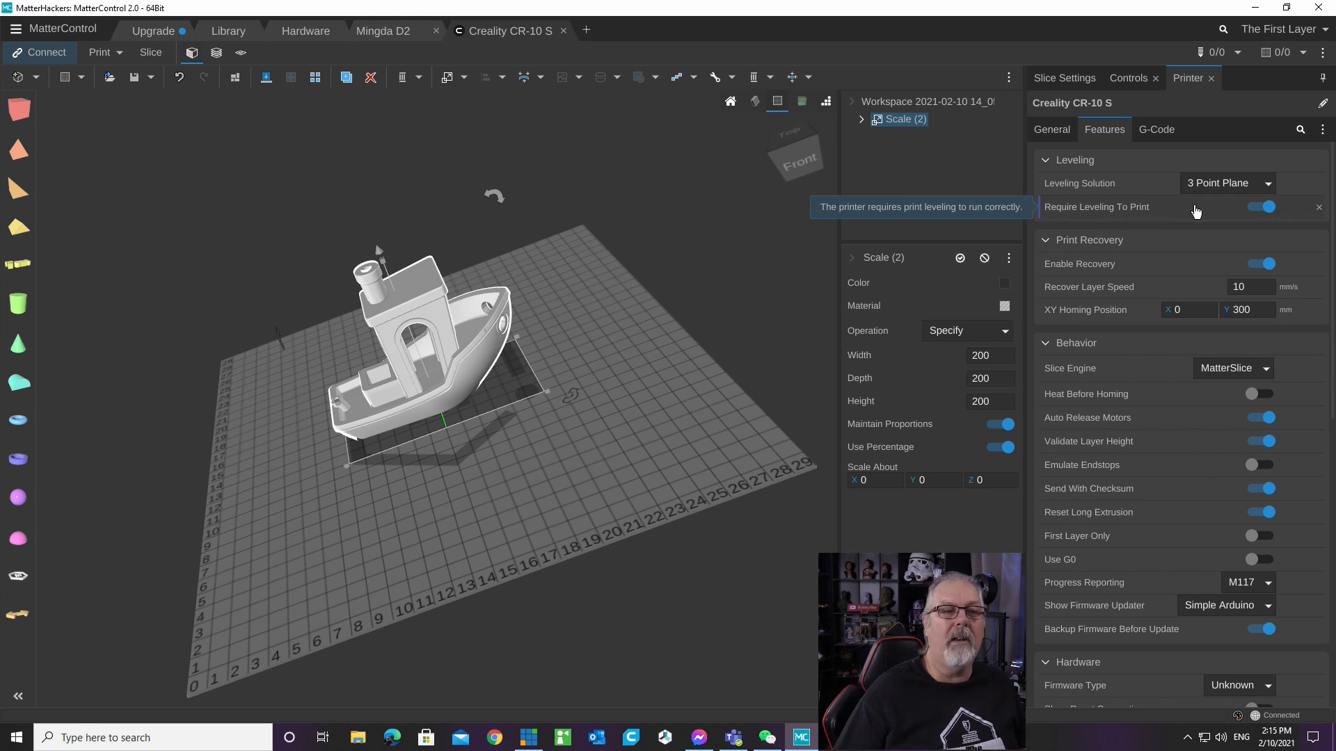
click(1256, 188)
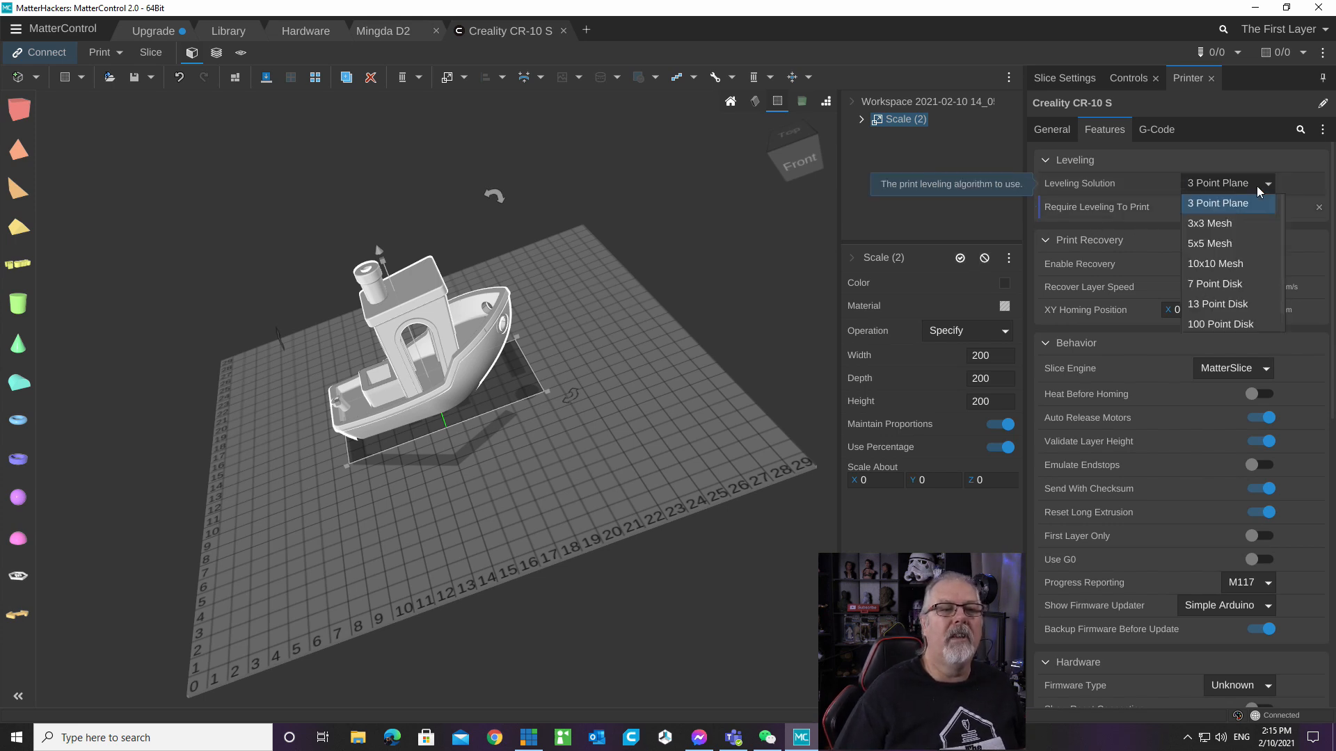
click(1213, 224)
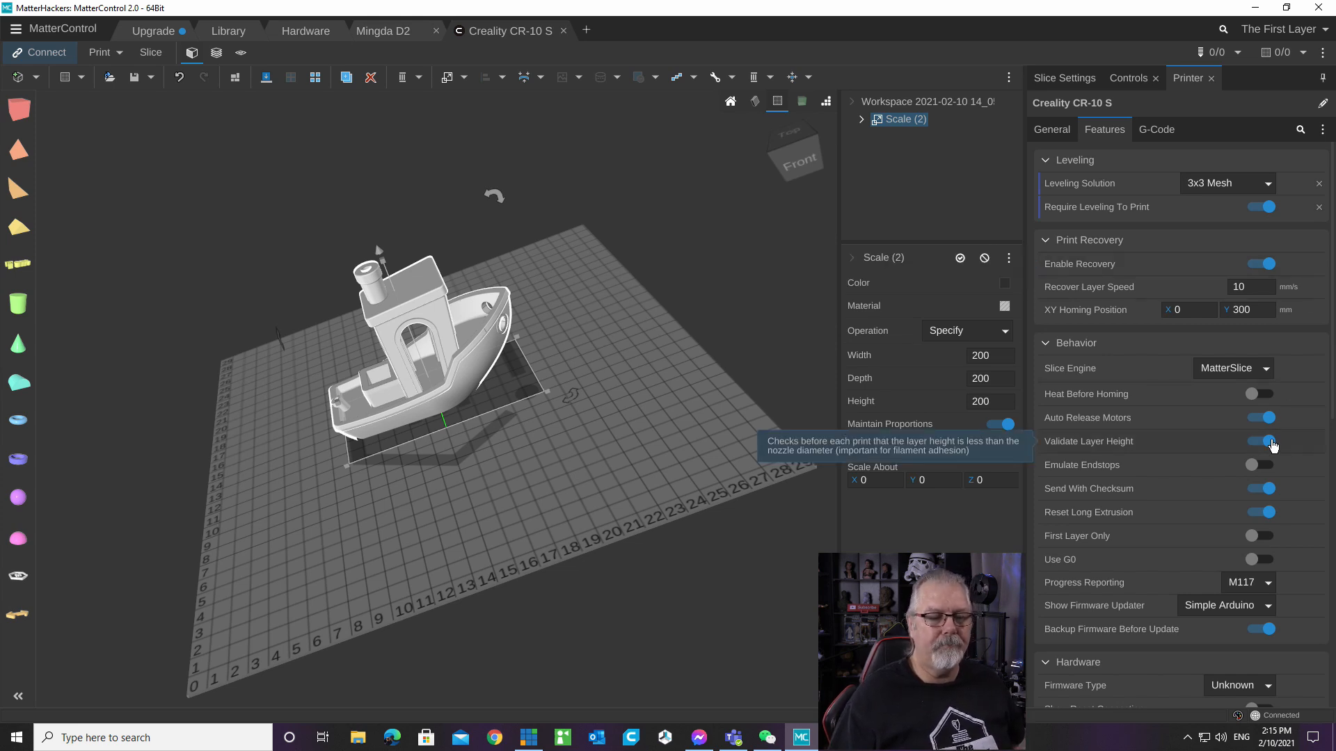
Set the printer's firmware type to Marlin in the hardware features.
scroll(1272, 445, down, 4)
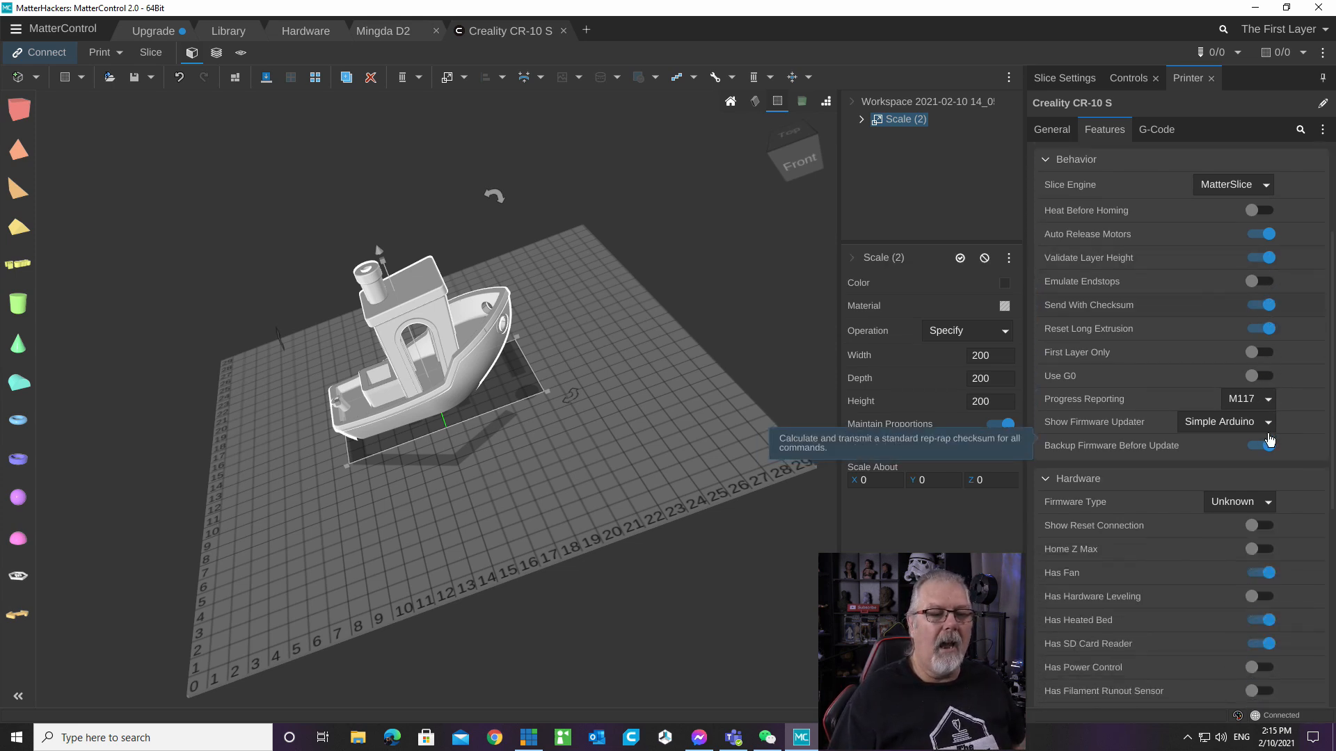
scroll(1269, 439, down, 2)
click(1266, 405)
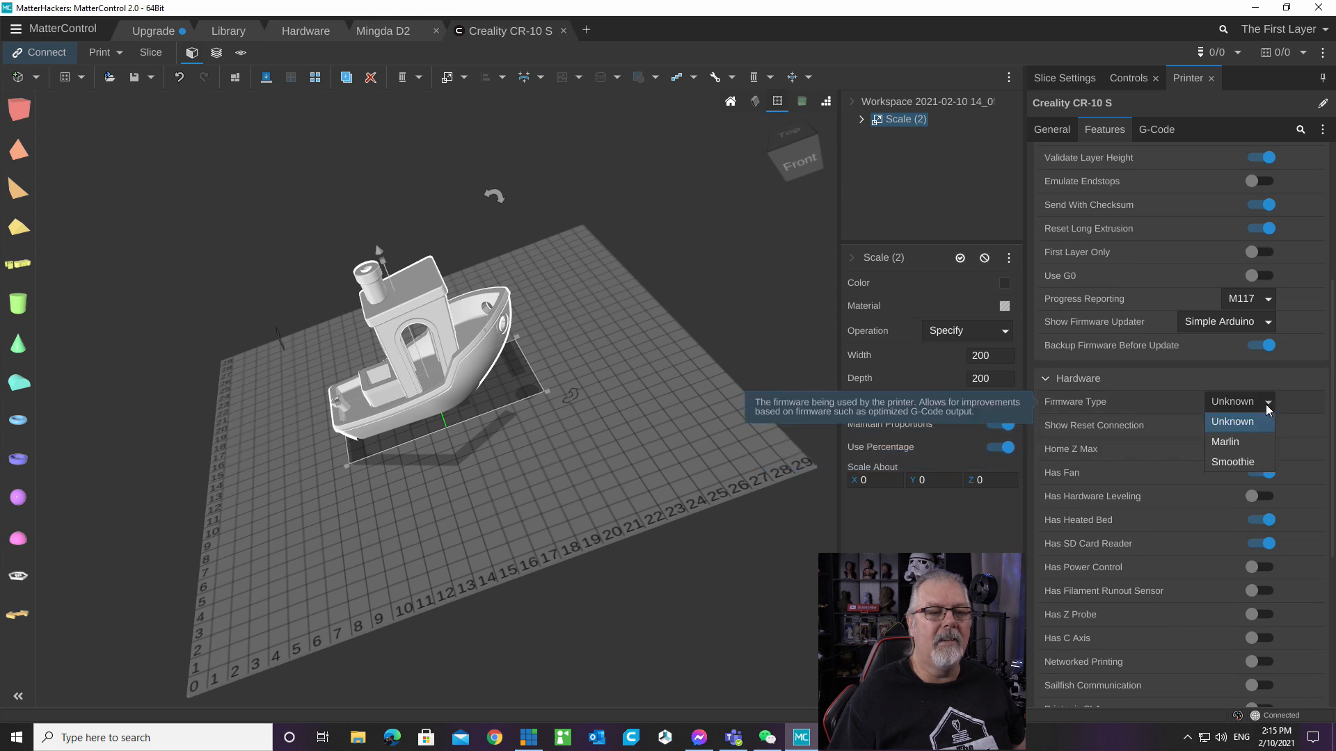
click(1234, 443)
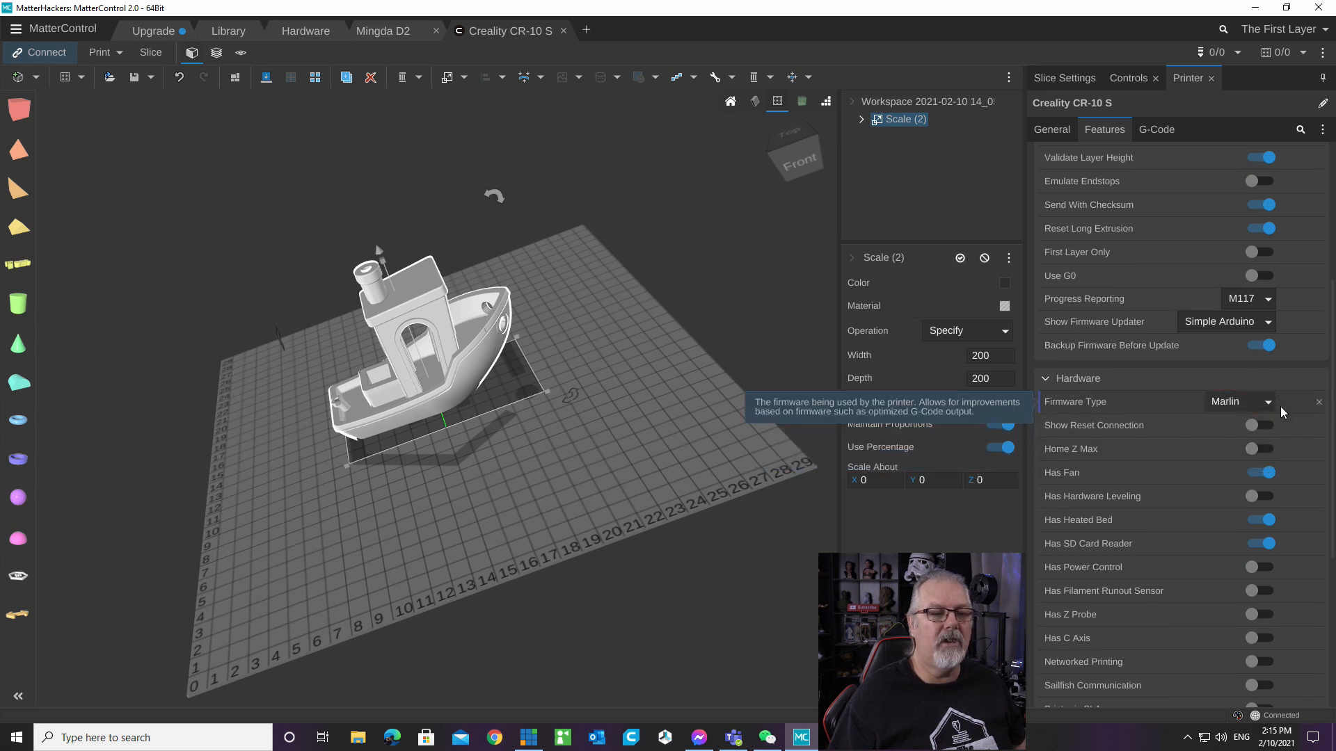
Examine the remaining hardware features and the printer's start, end and user-control G-code.
scroll(1282, 427, down, 5)
scroll(1282, 445, down, 1)
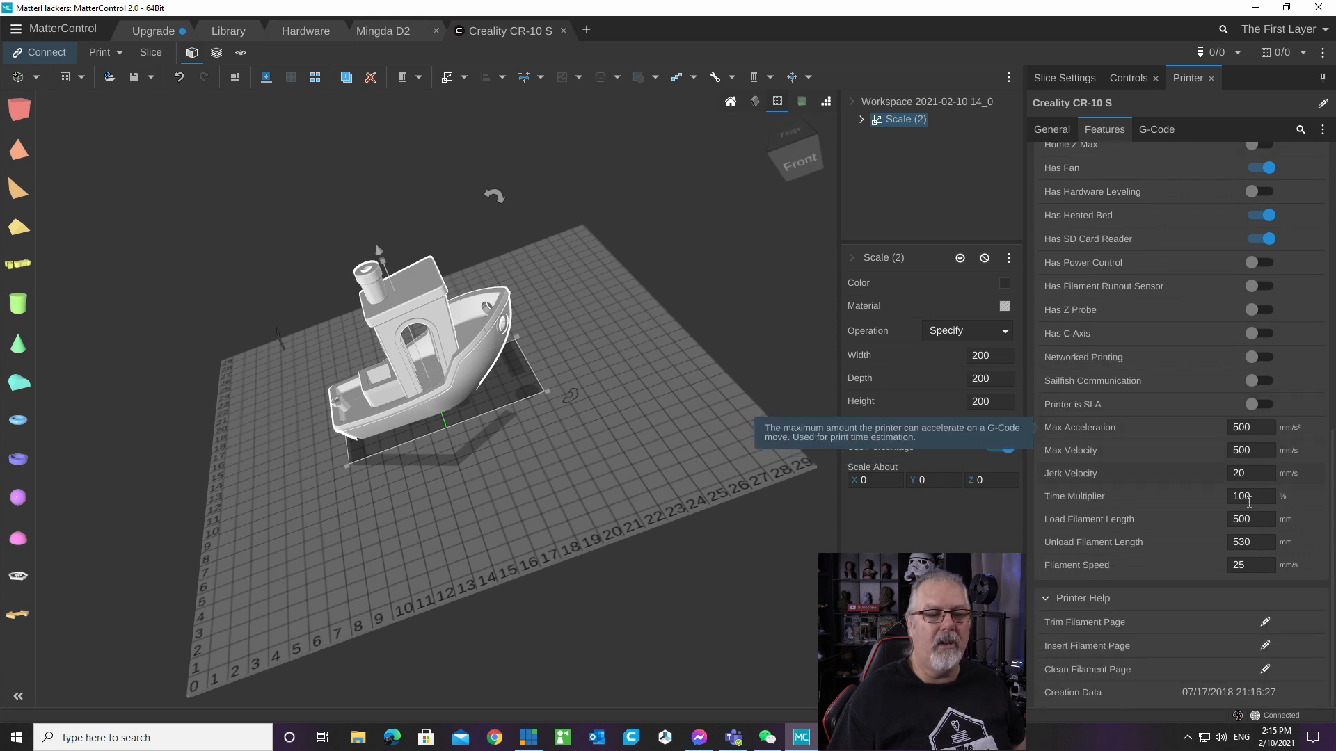
scroll(1251, 439, up, 3)
scroll(1251, 438, up, 6)
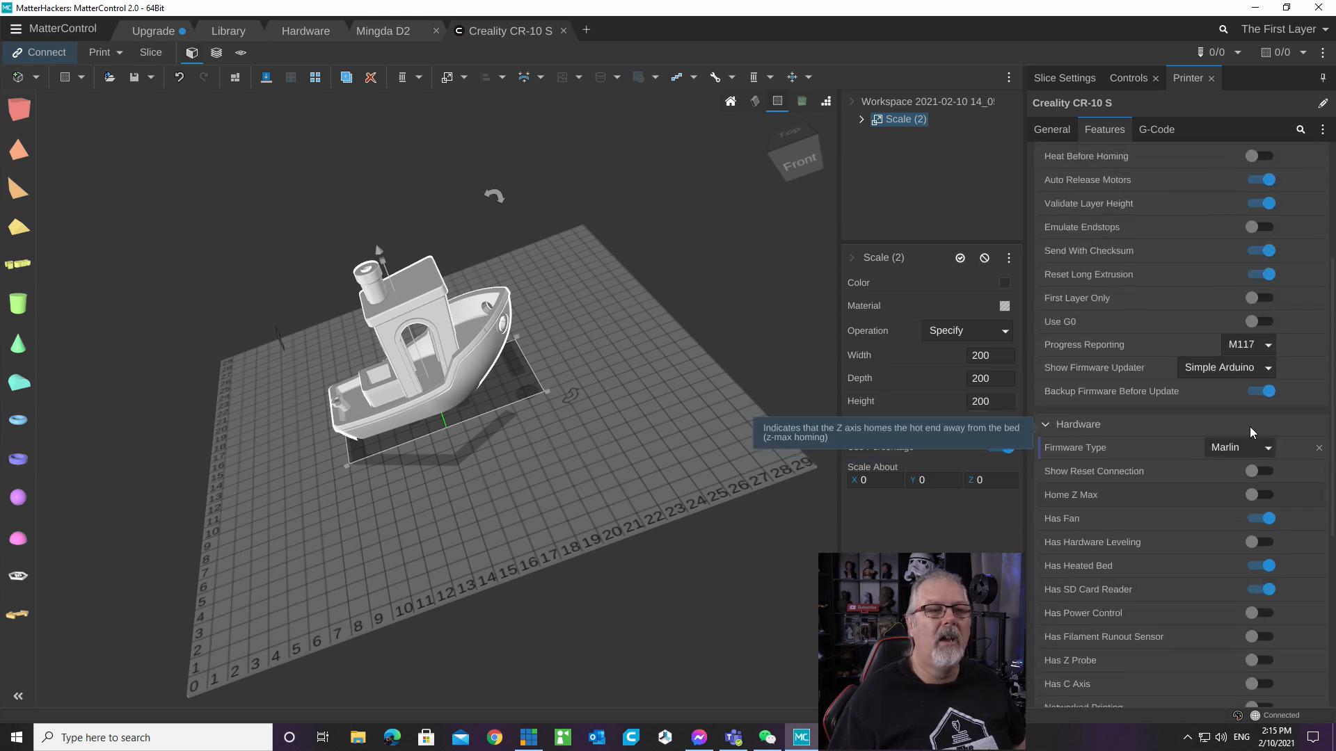
scroll(1251, 426, up, 1)
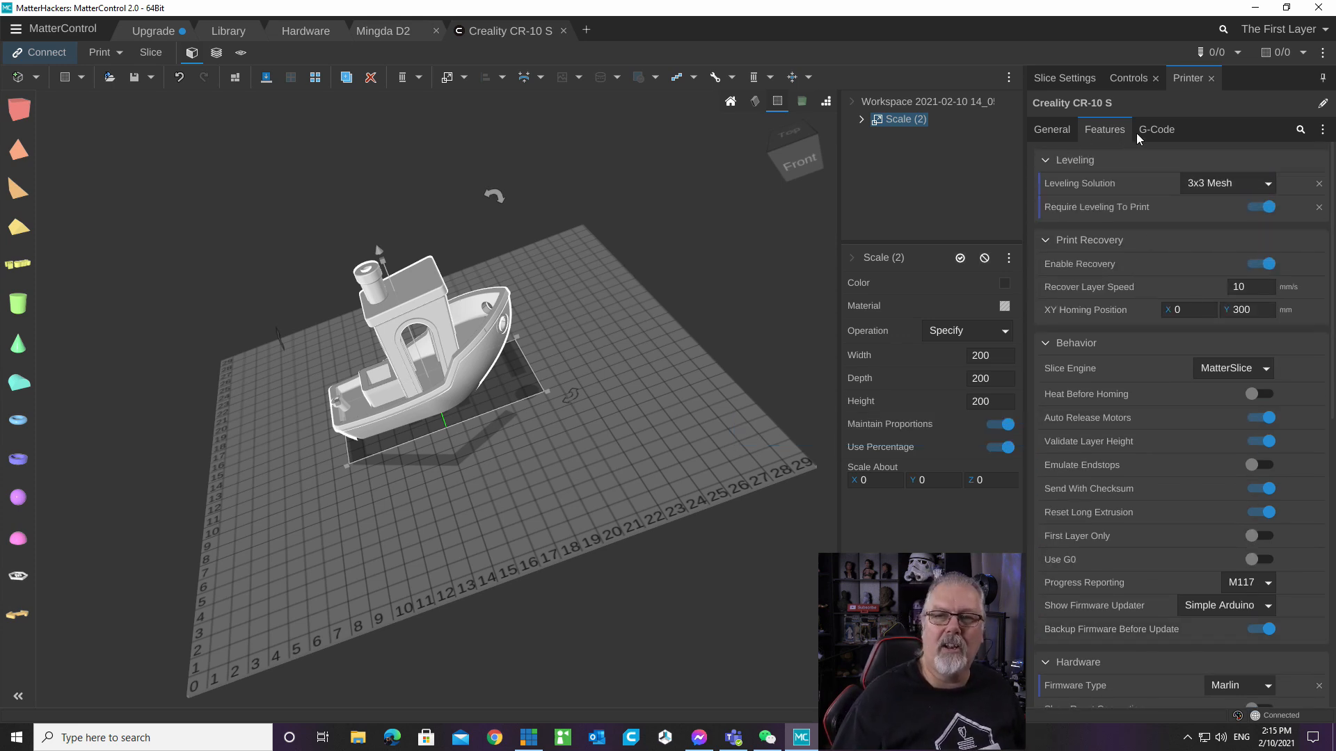
click(1158, 130)
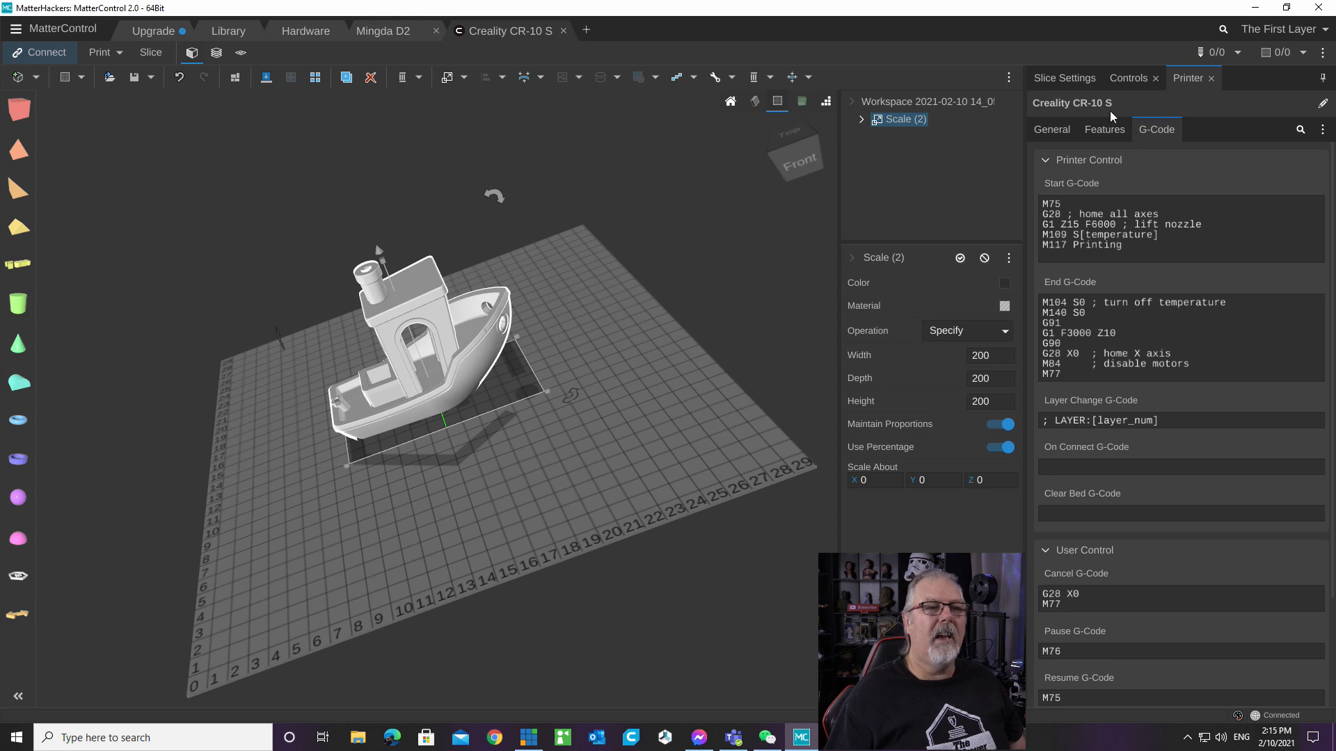
Return to the slice settings and view the bed options for opening, printing and exporting.
click(1042, 80)
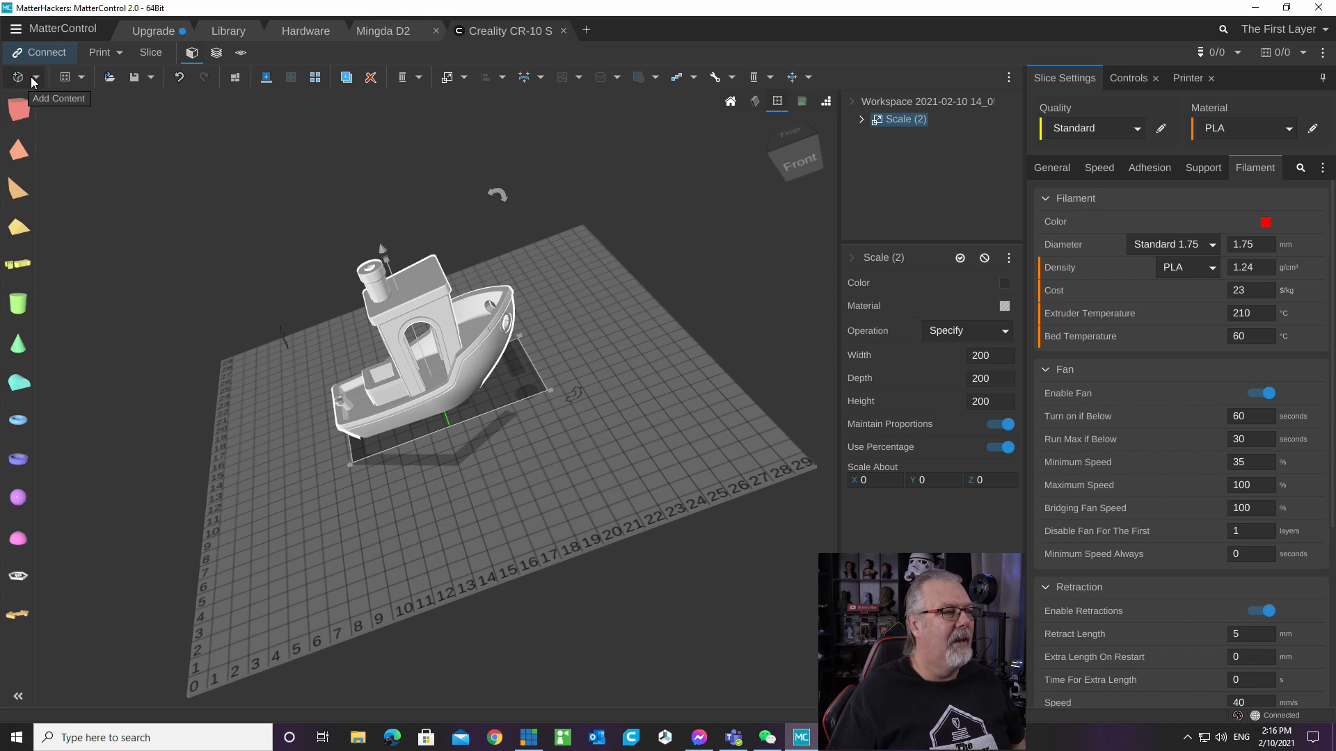
click(80, 77)
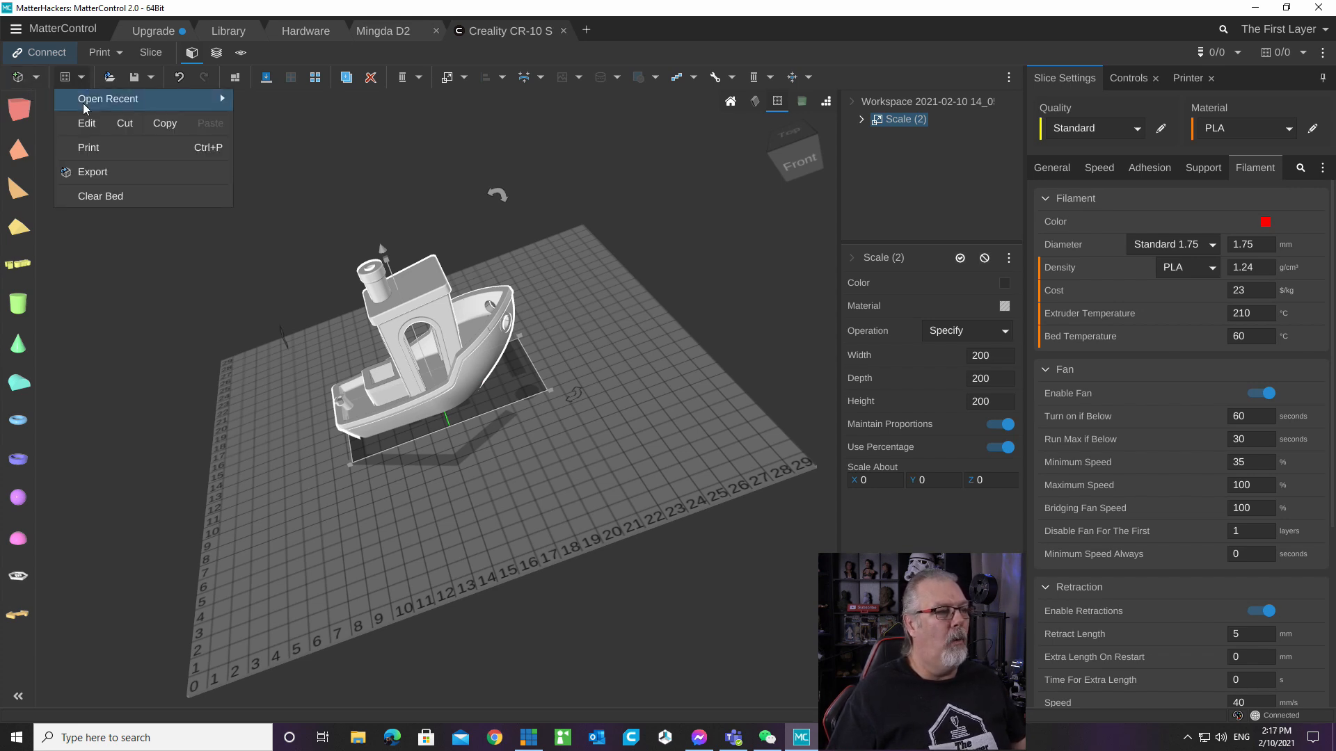
click(135, 188)
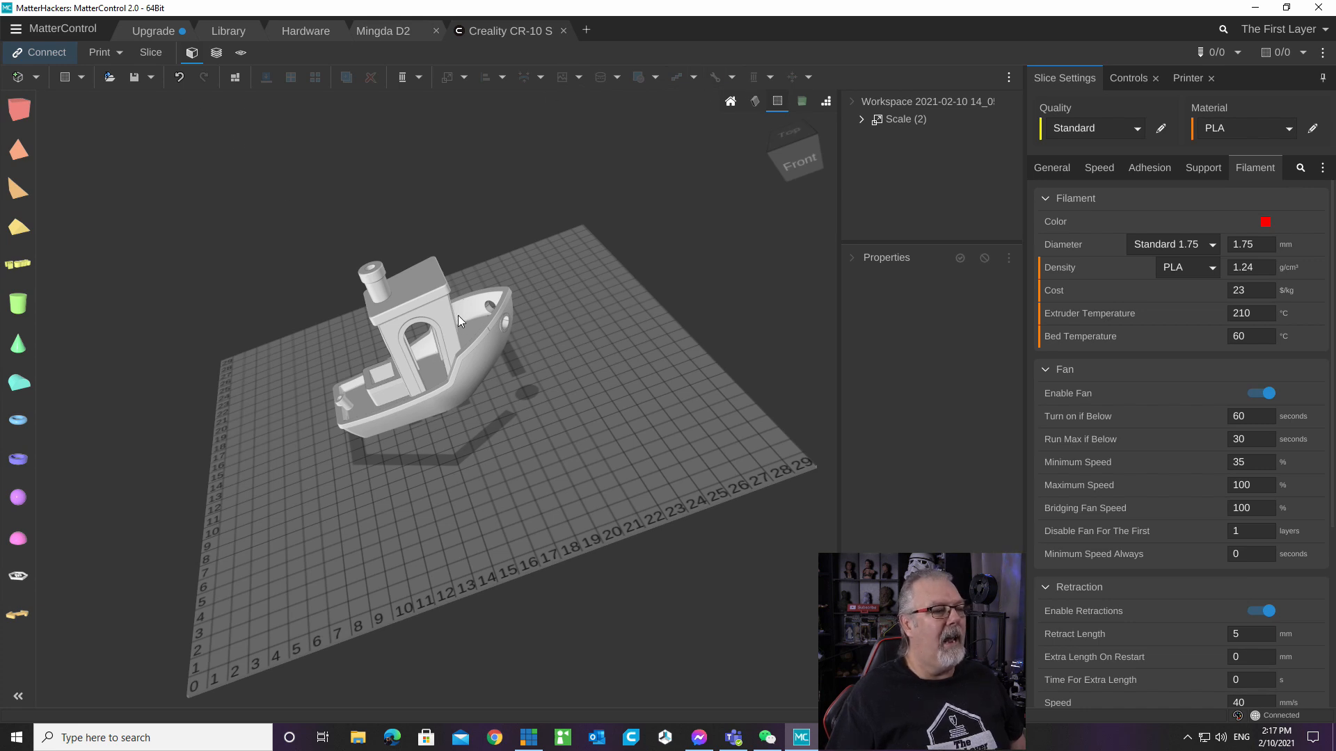
Try to slice the 3DBenchy model.
click(438, 313)
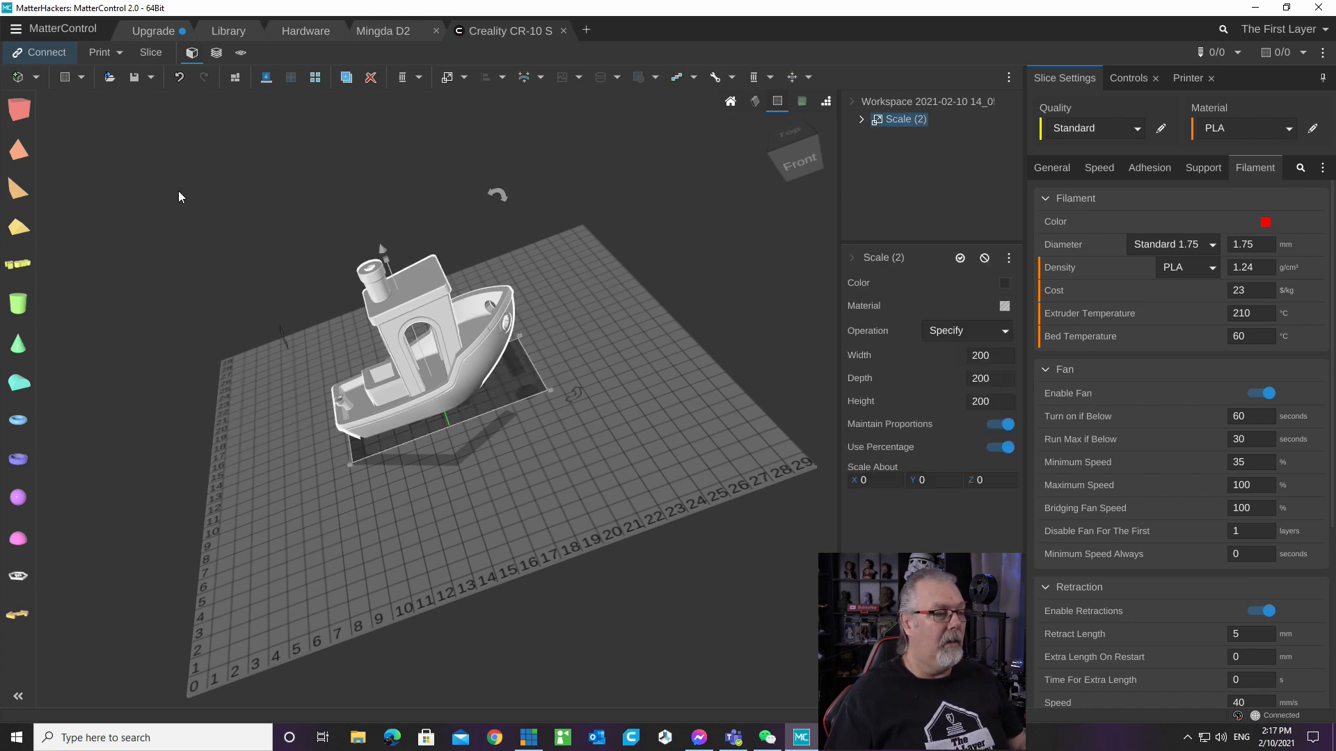
click(151, 53)
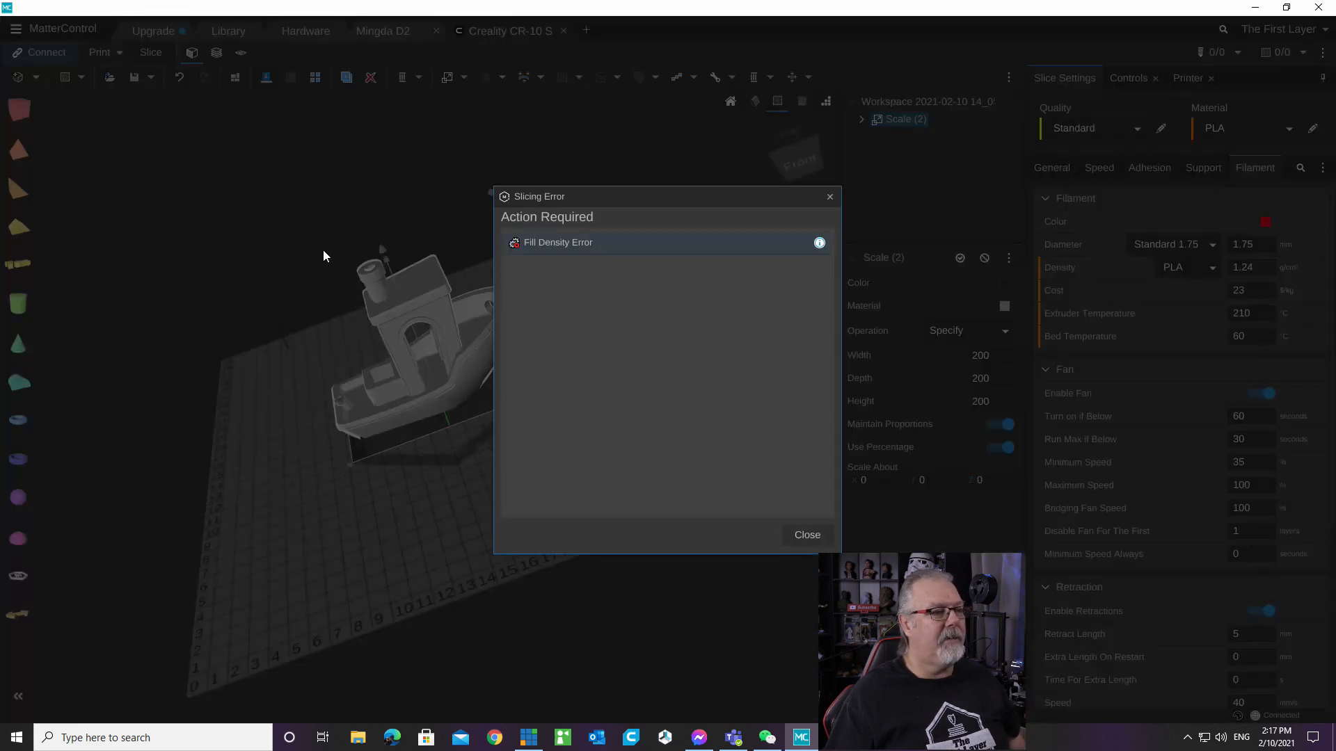
mouse_move(558, 250)
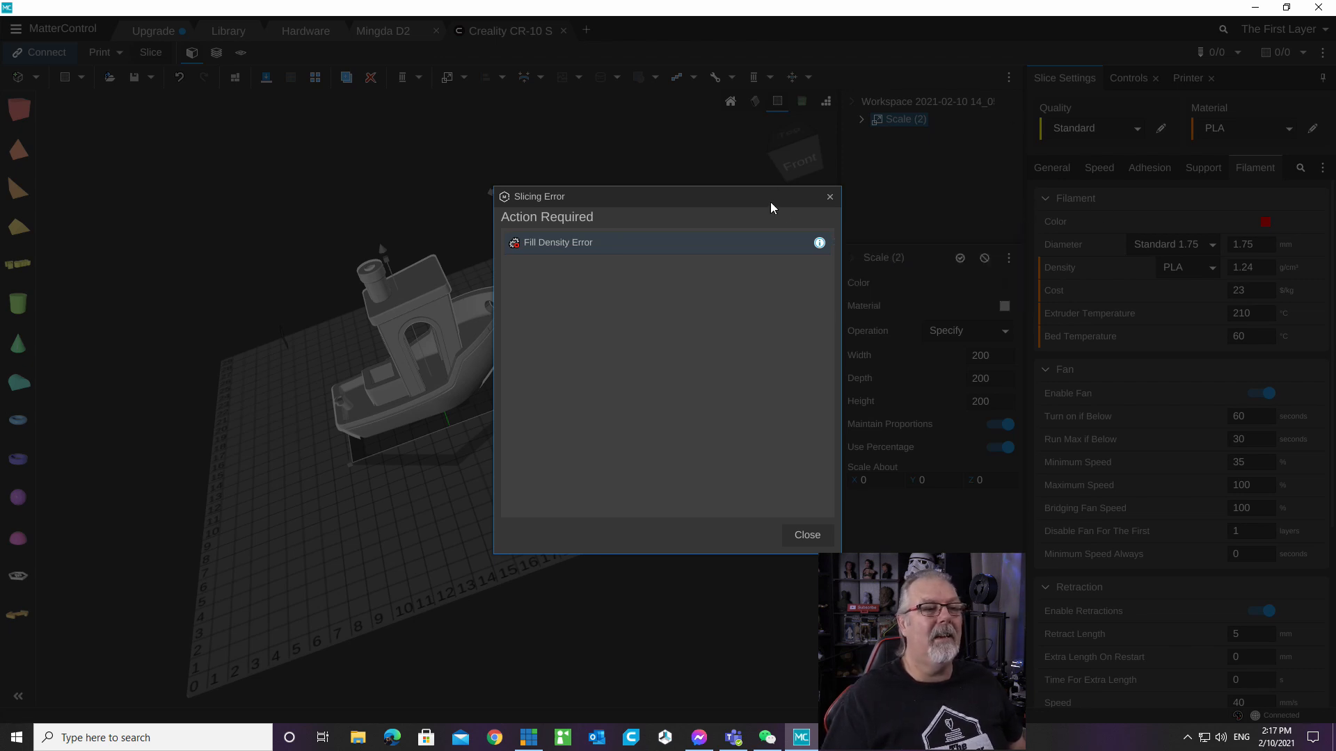
click(830, 198)
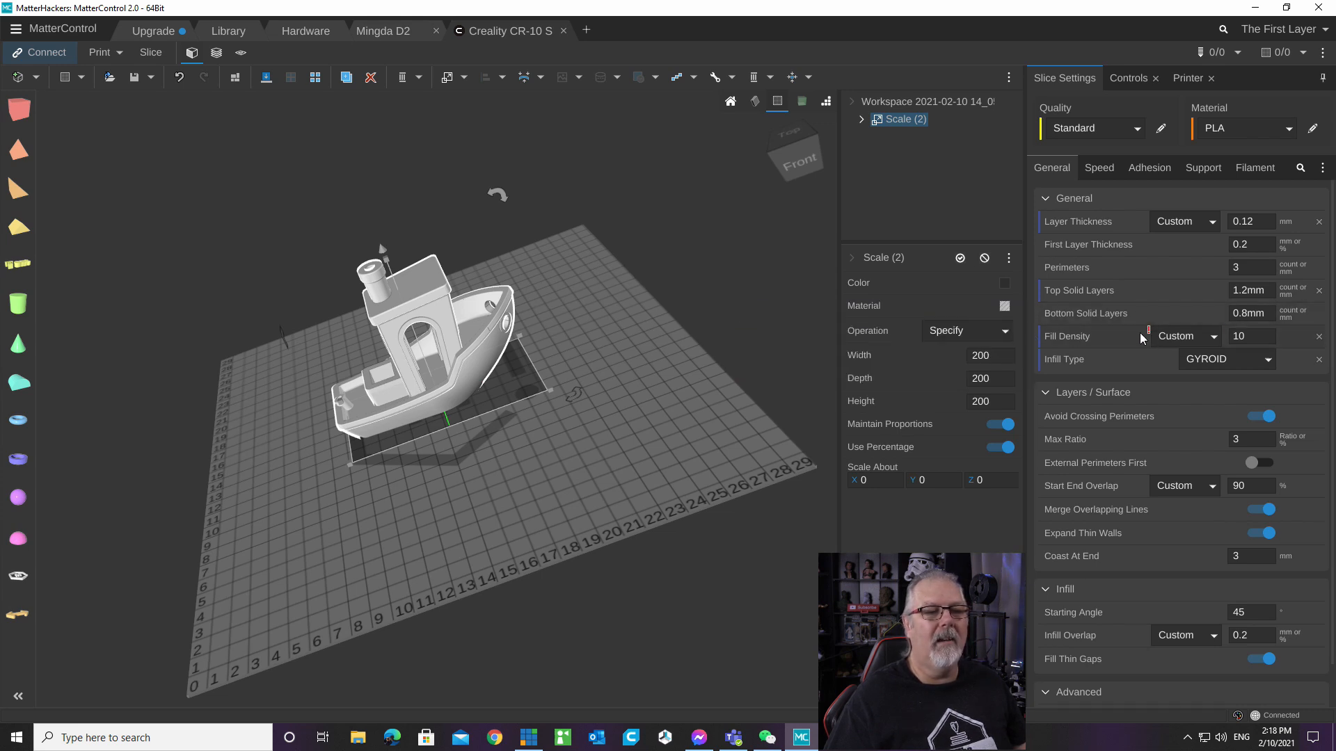
Set the fill density to 1 in the general slice settings and slice the 3DBenchy model.
click(1252, 337)
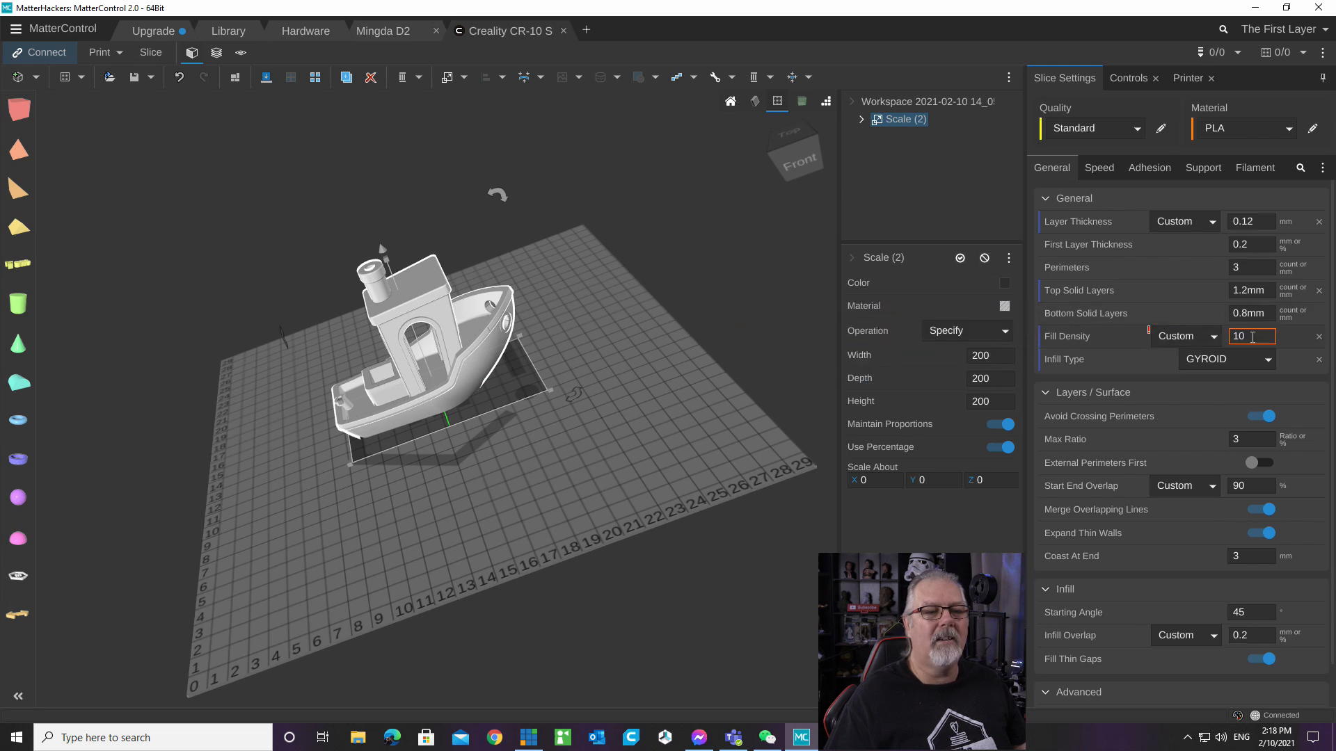
double_click(1253, 337)
text(1)
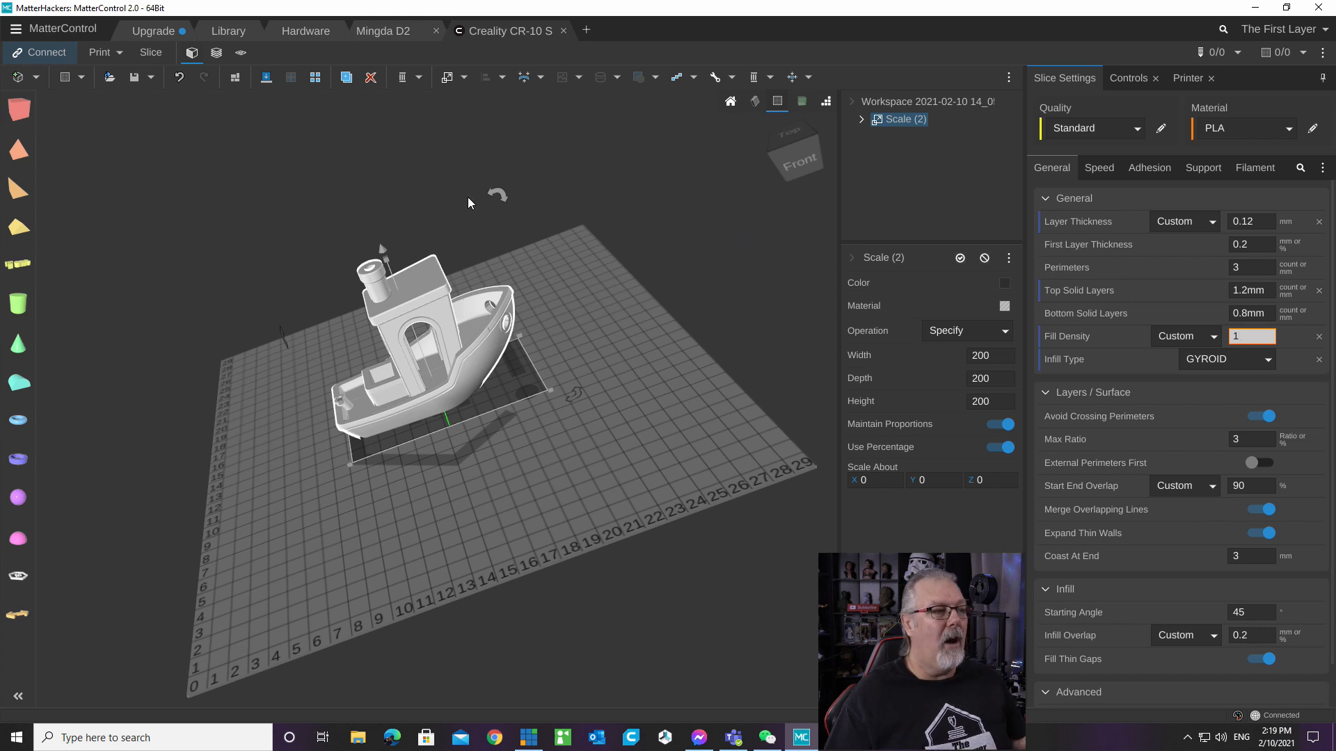
click(148, 54)
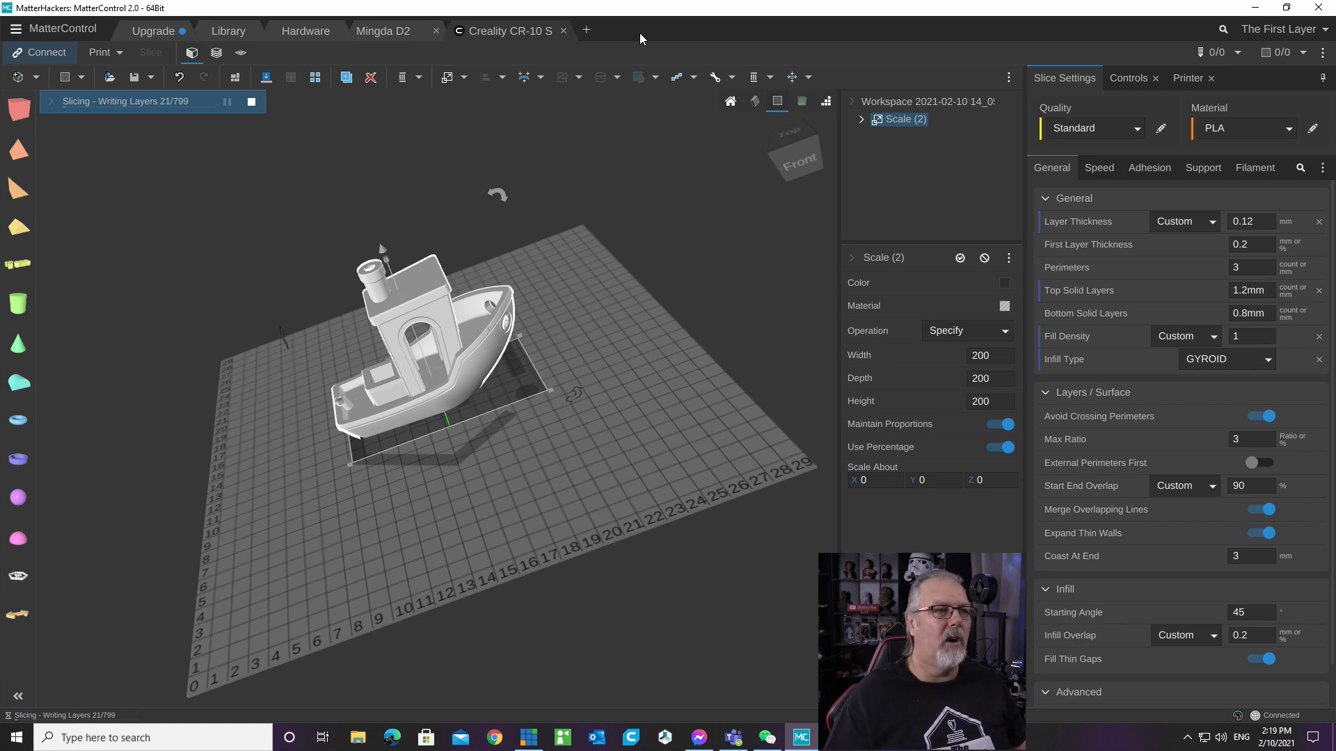
In a new design, place a cylinder near the centre, then make it taller and widen it to about 33 mm.
click(587, 31)
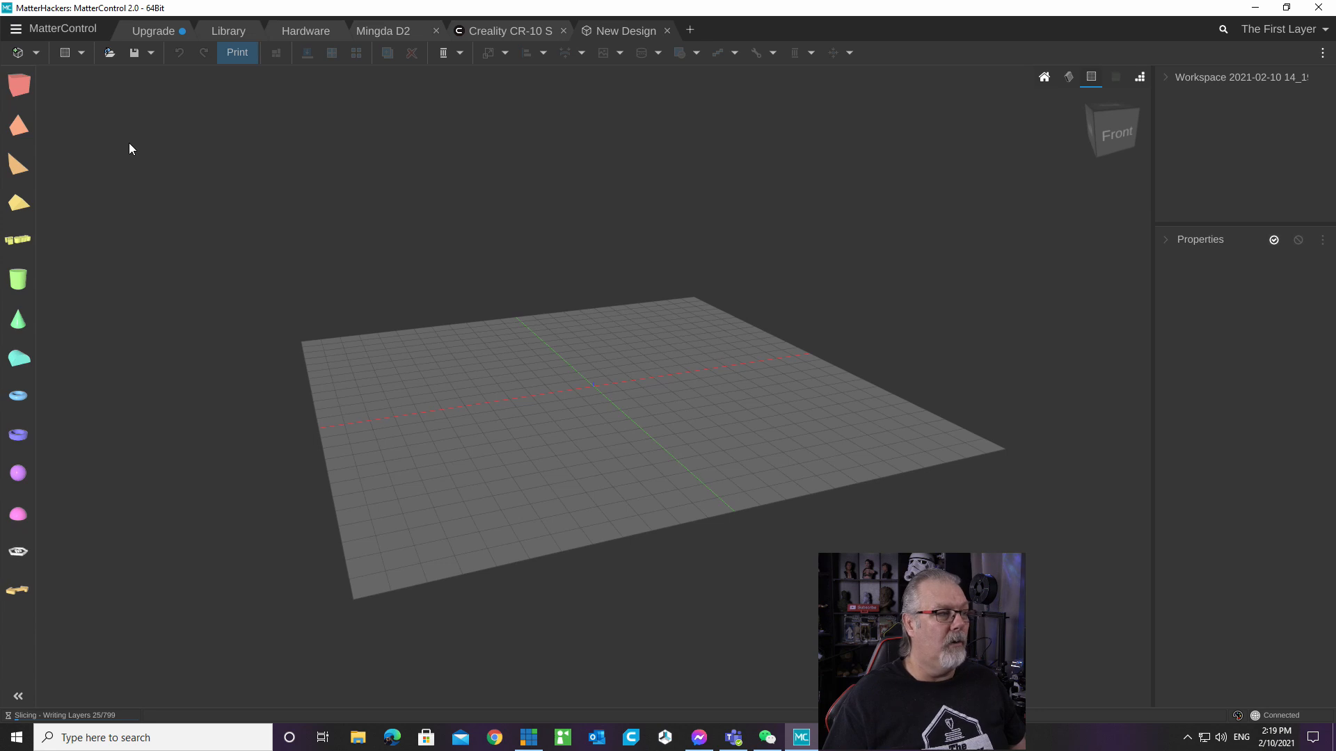
drag(18, 279, 586, 385)
scroll(619, 418, up, 10)
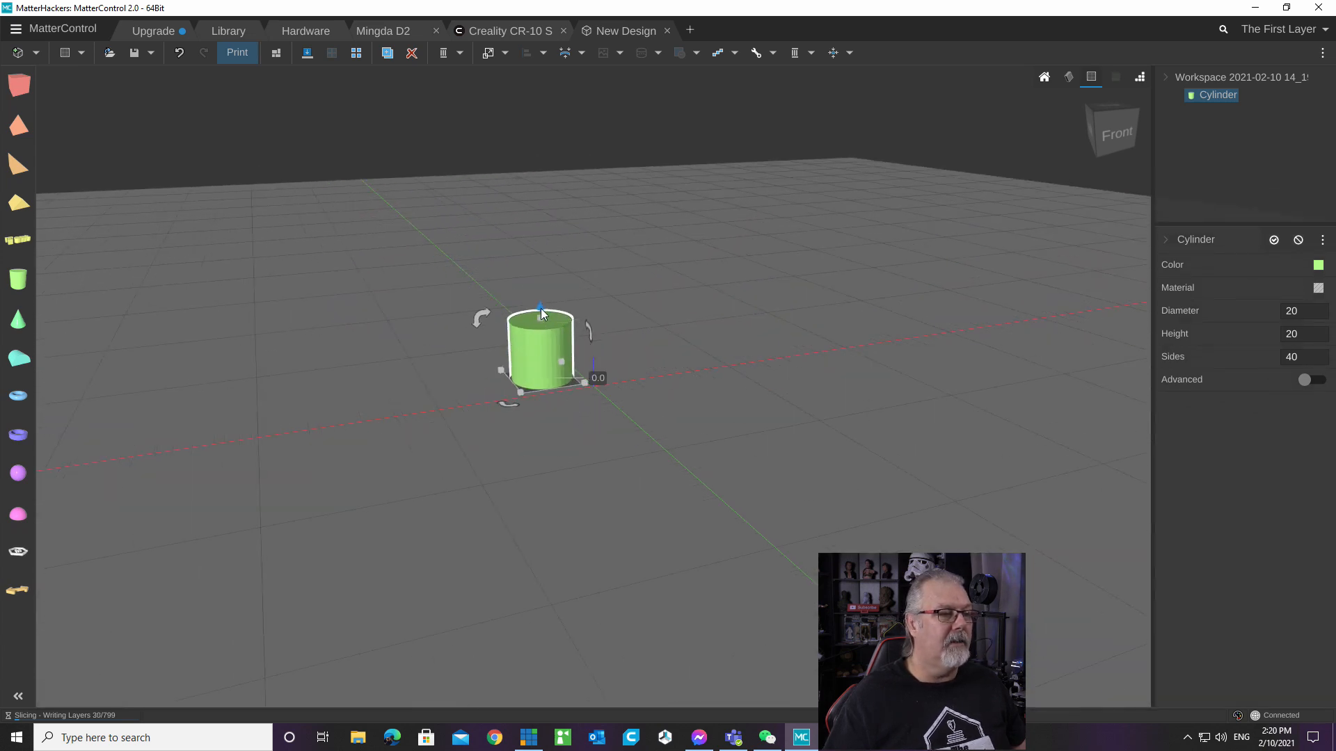
drag(540, 317, 541, 232)
drag(585, 382, 640, 391)
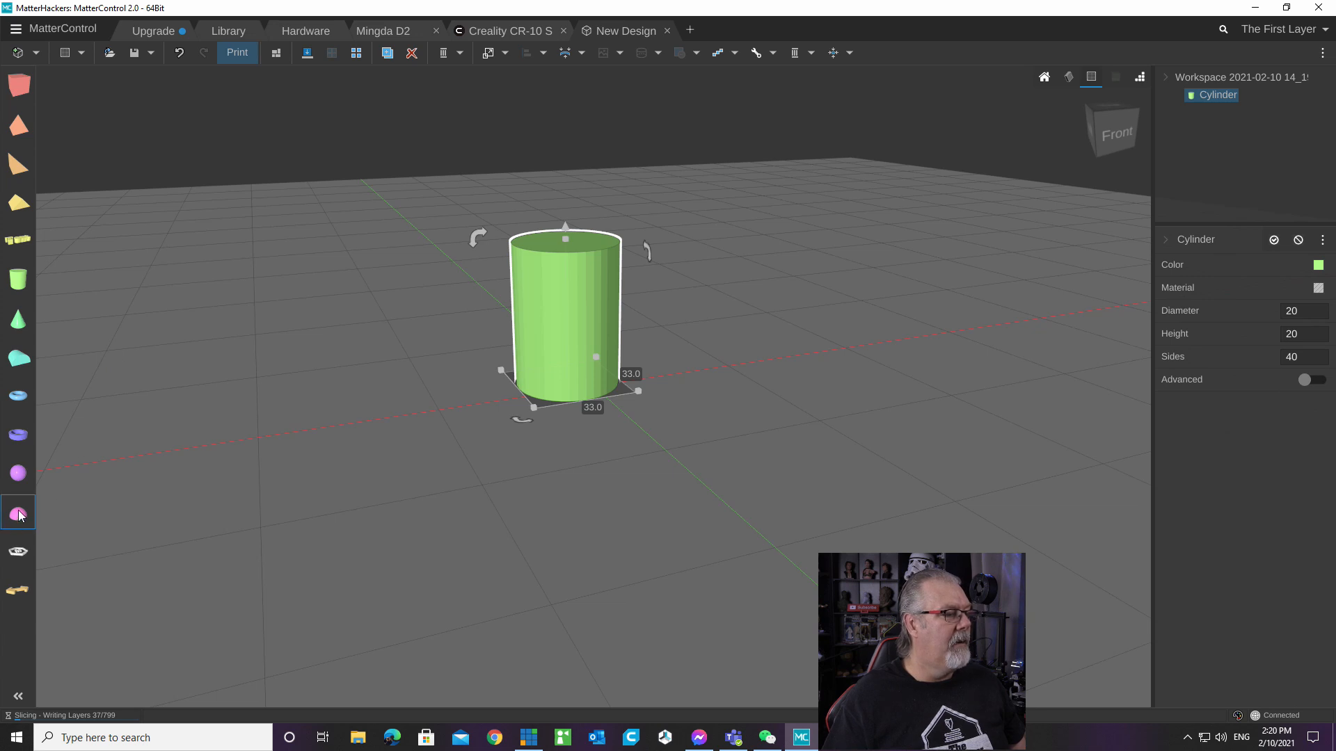
Place a half sphere with a 20 mm diameter against the base of the cylinder.
drag(18, 518, 520, 397)
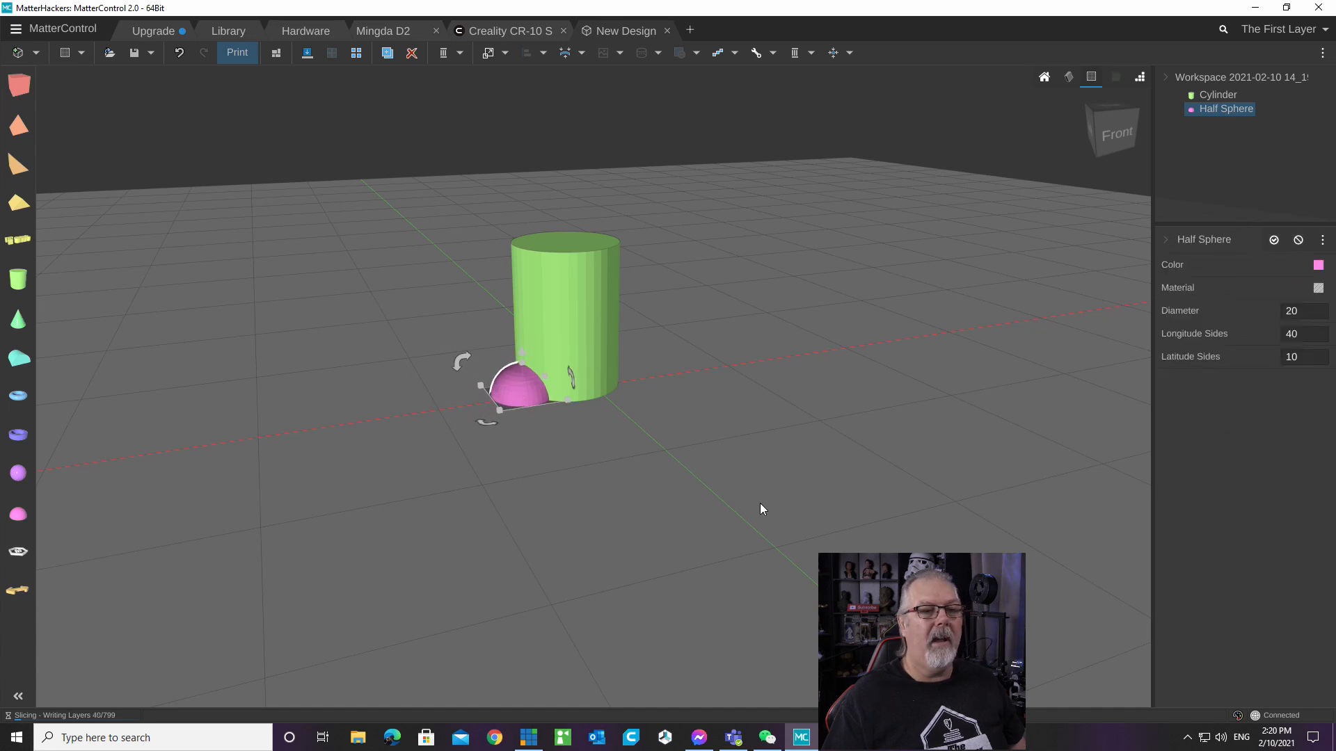
right_drag(521, 461, 169, 261)
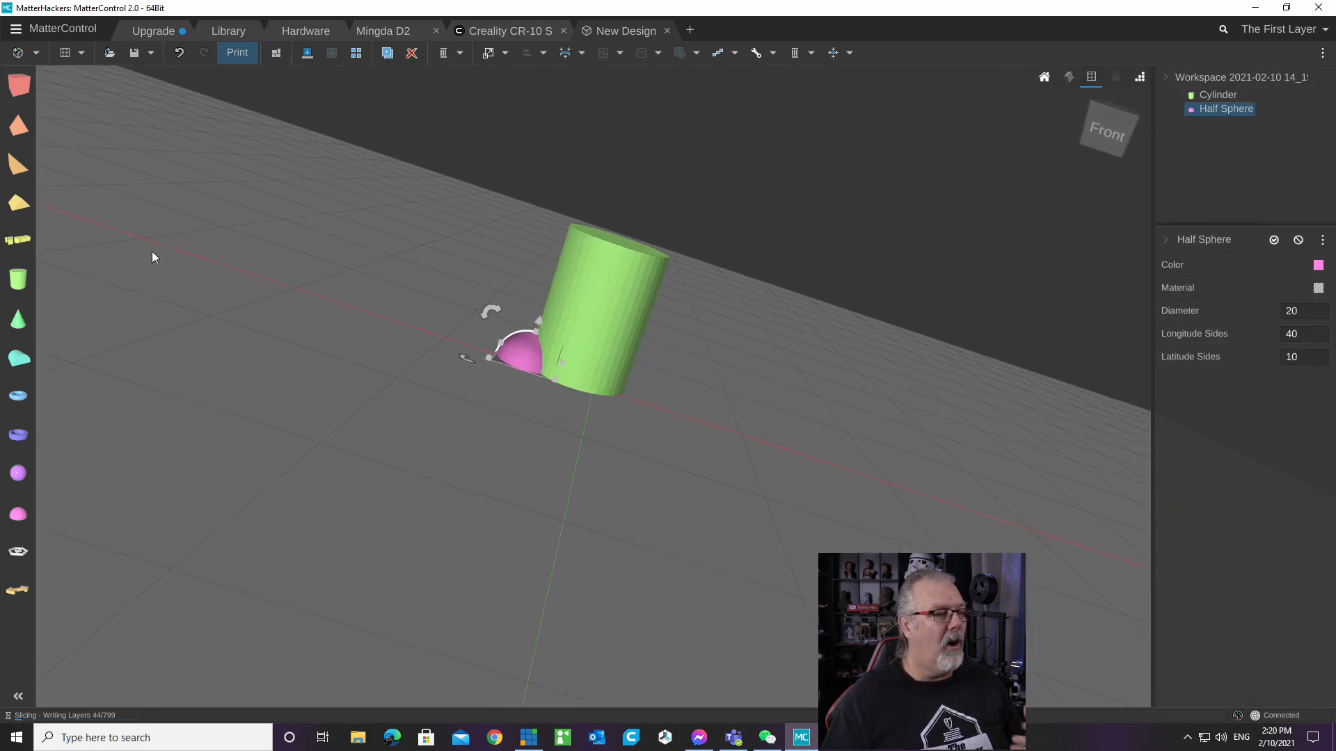
Place an image converter, a measure tool and a text object around the cylinder, moving the text behind the measure tool.
drag(18, 551, 674, 469)
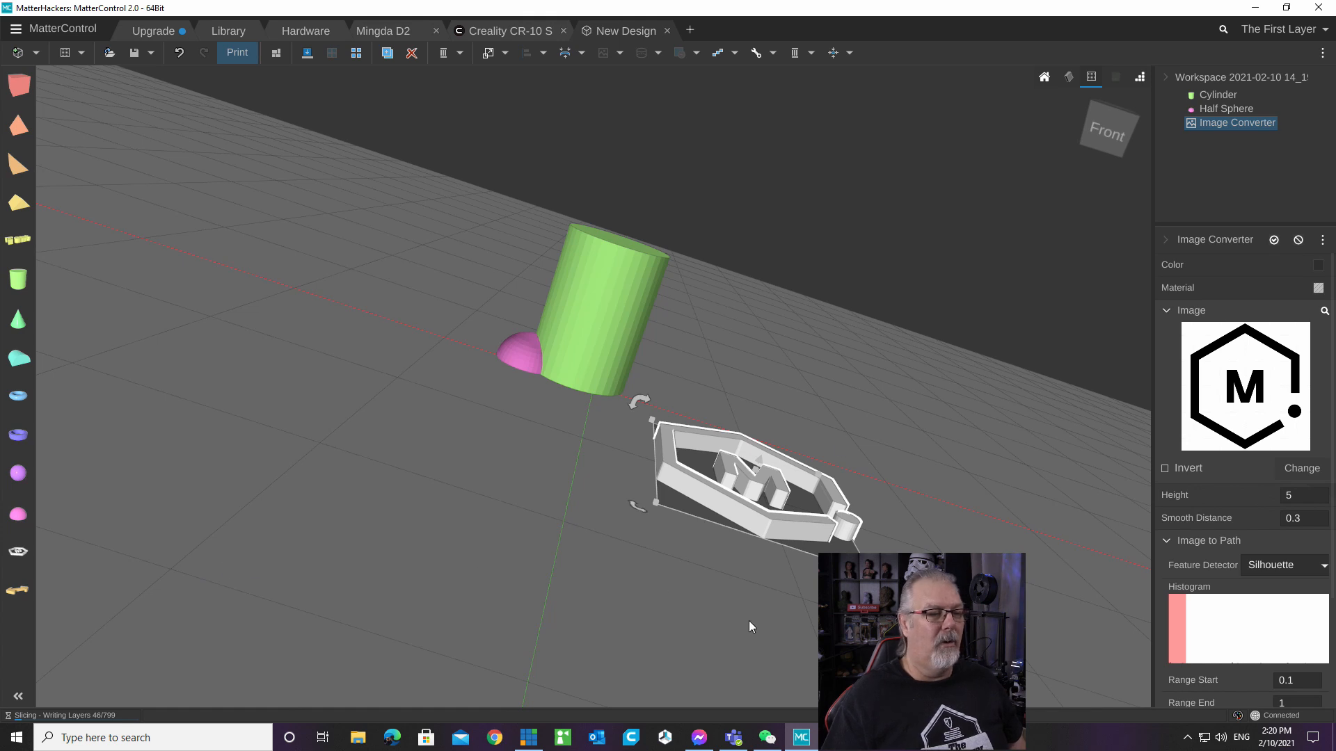
drag(21, 590, 439, 465)
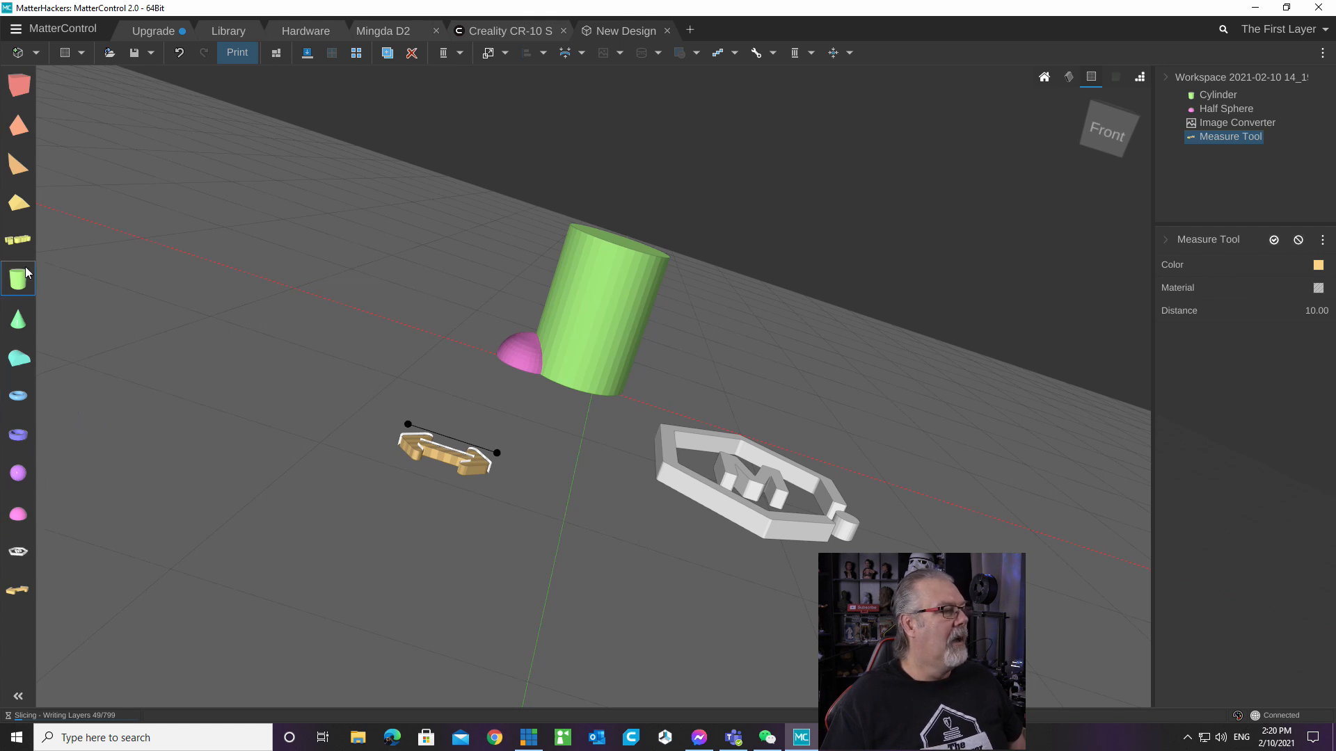
click(16, 243)
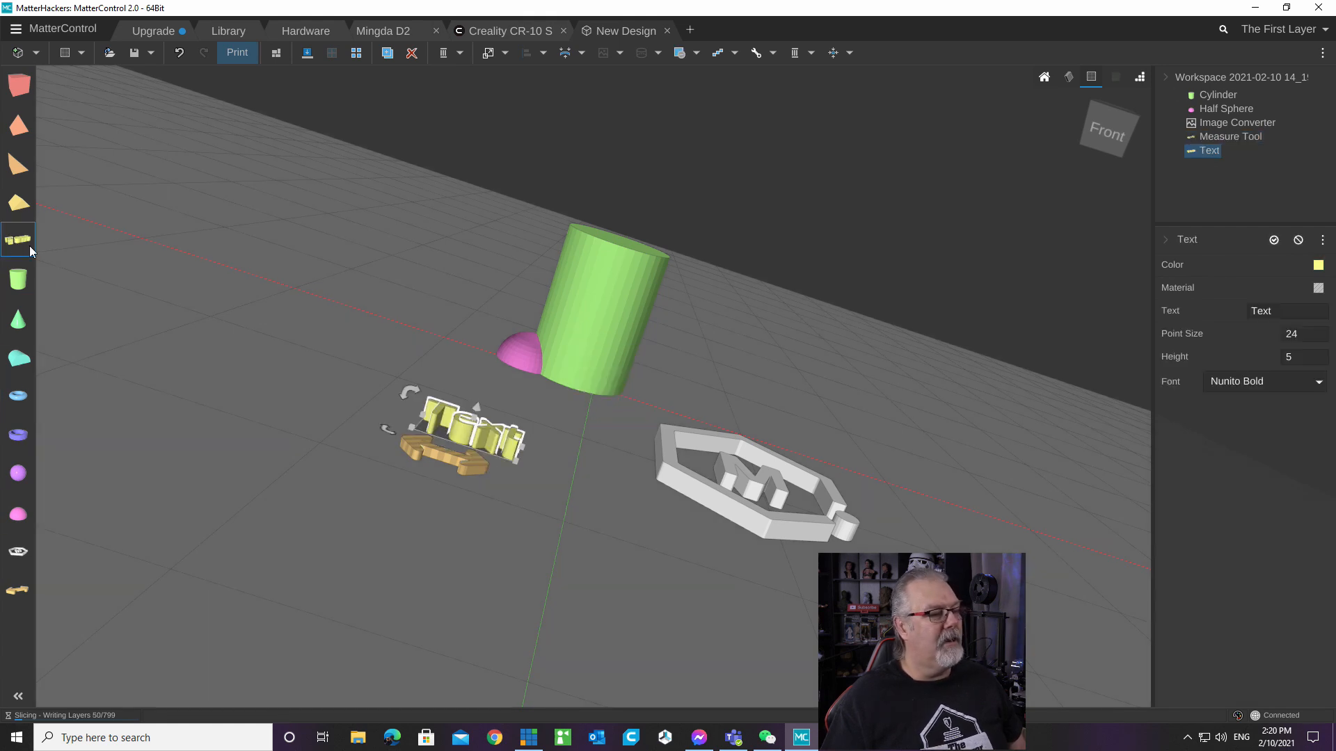
drag(503, 437, 430, 377)
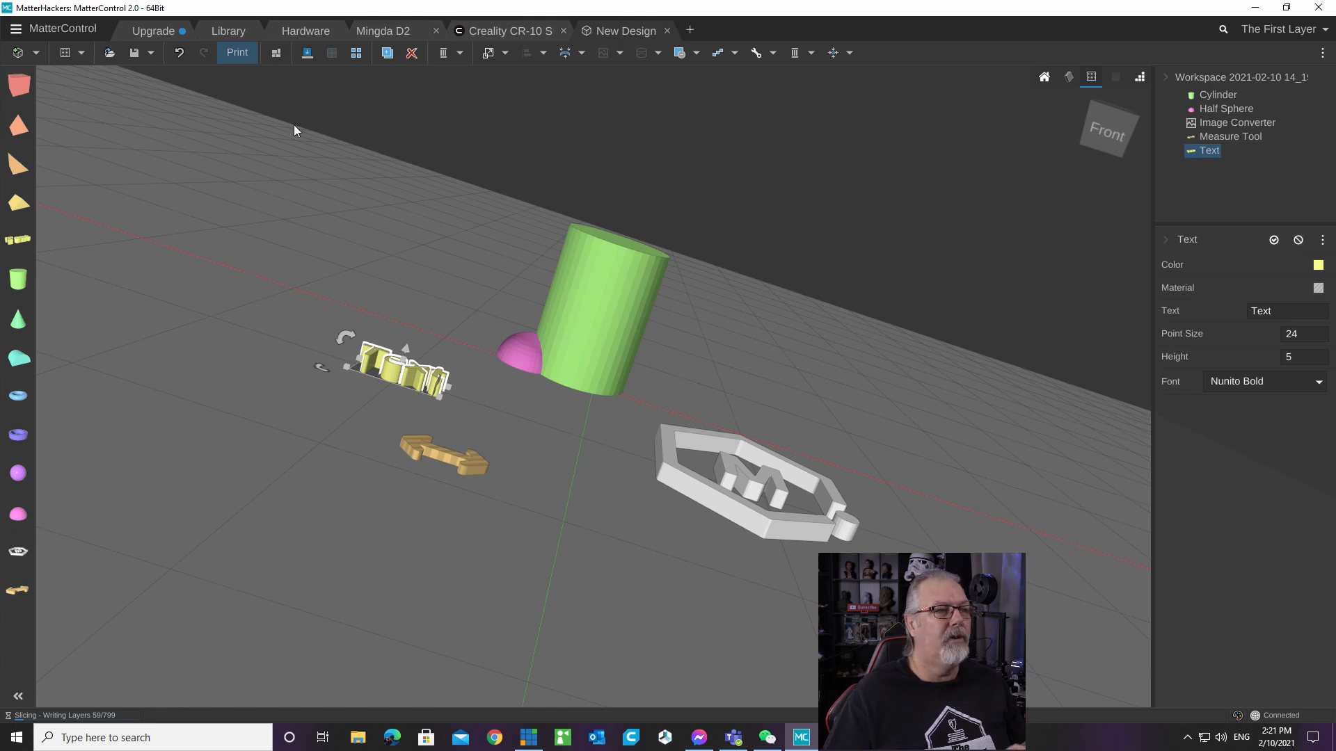
View the library of folders and primitive shapes available for the design, then close it.
click(38, 53)
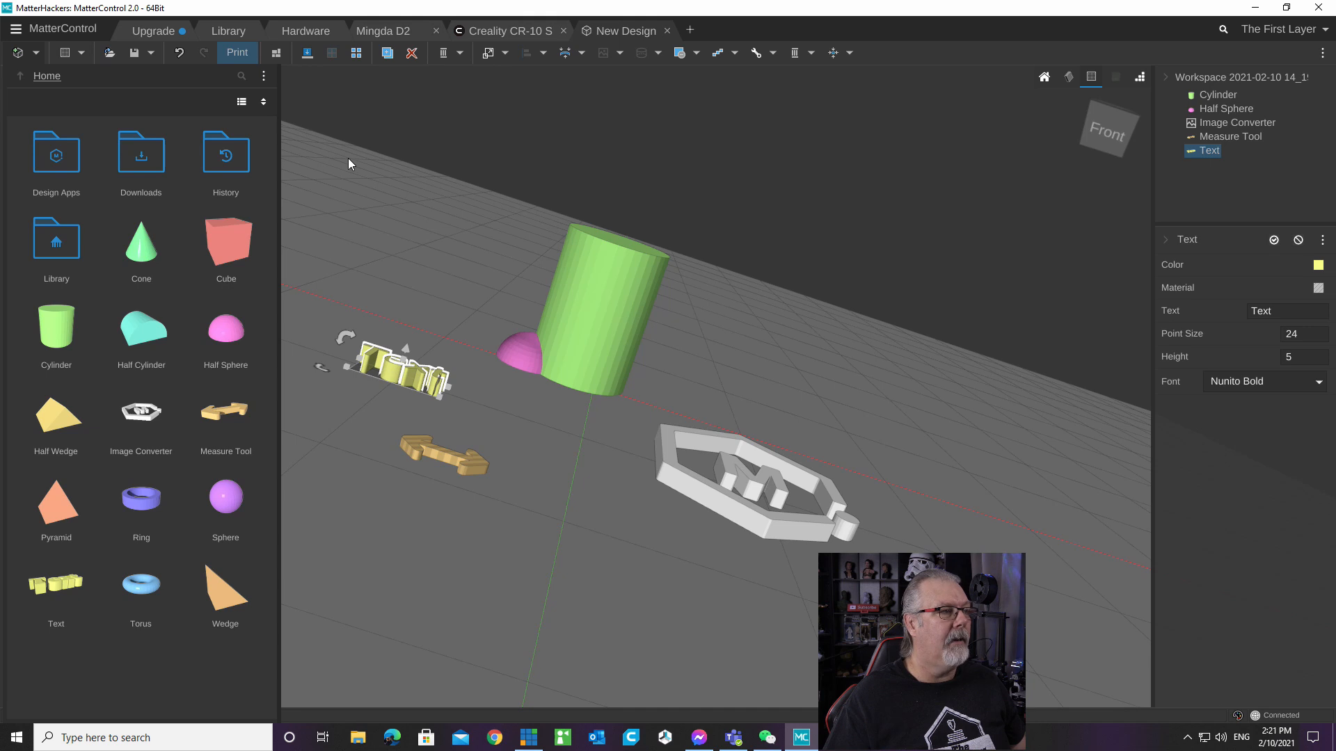
click(348, 157)
Try an orange accent colour for the Modern Dark theme in the application settings and close the settings.
click(15, 30)
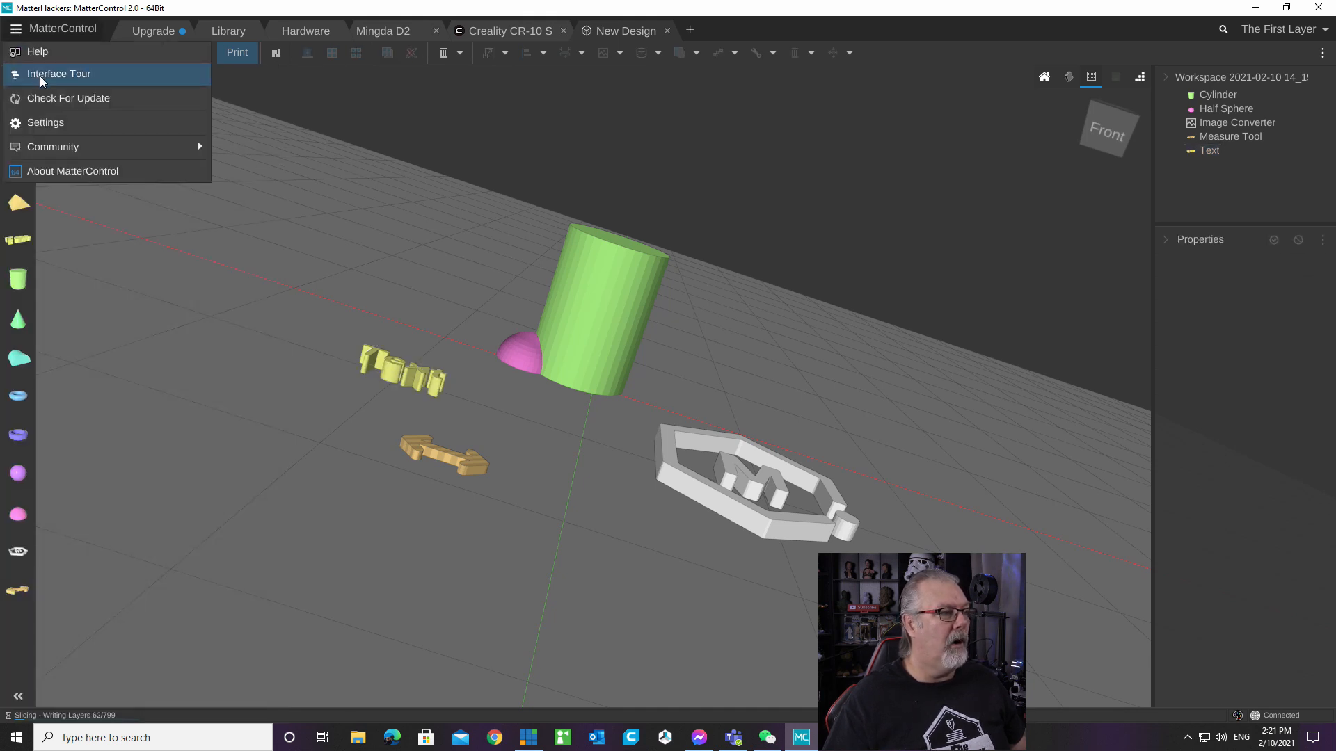
click(69, 123)
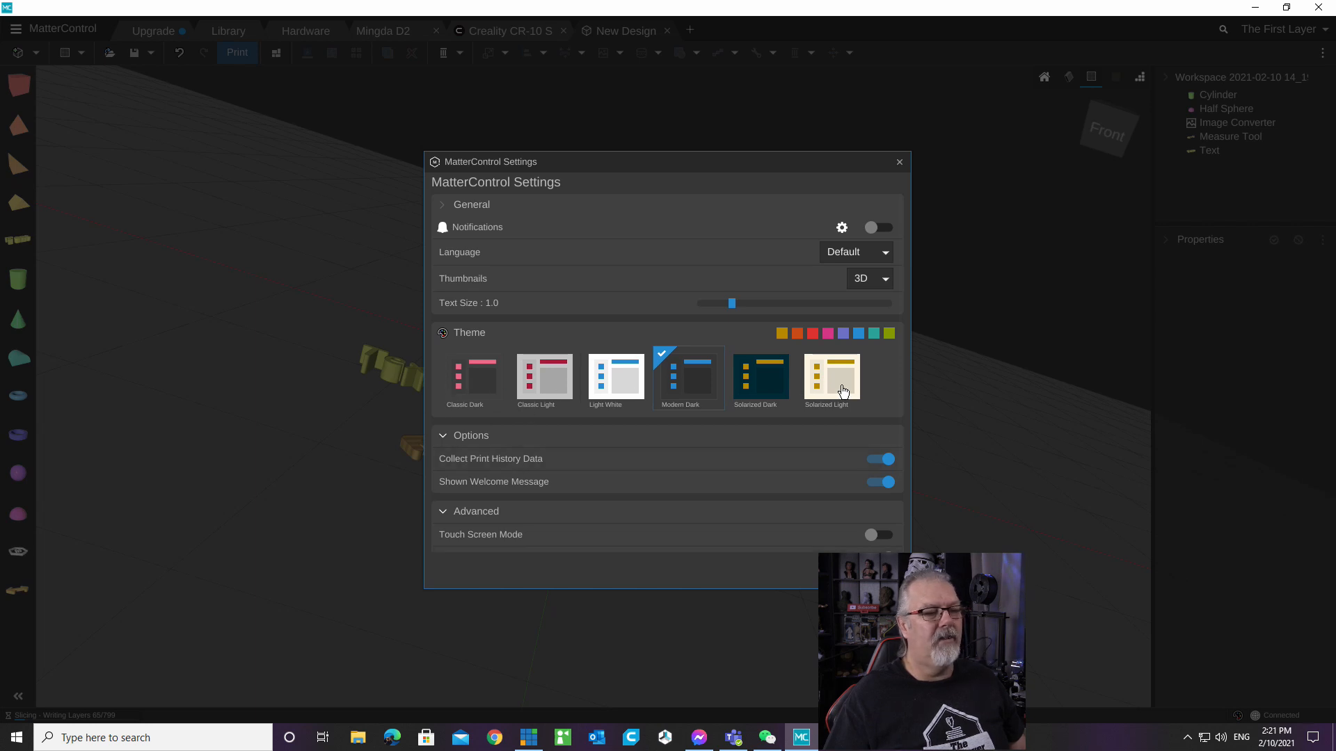
click(798, 333)
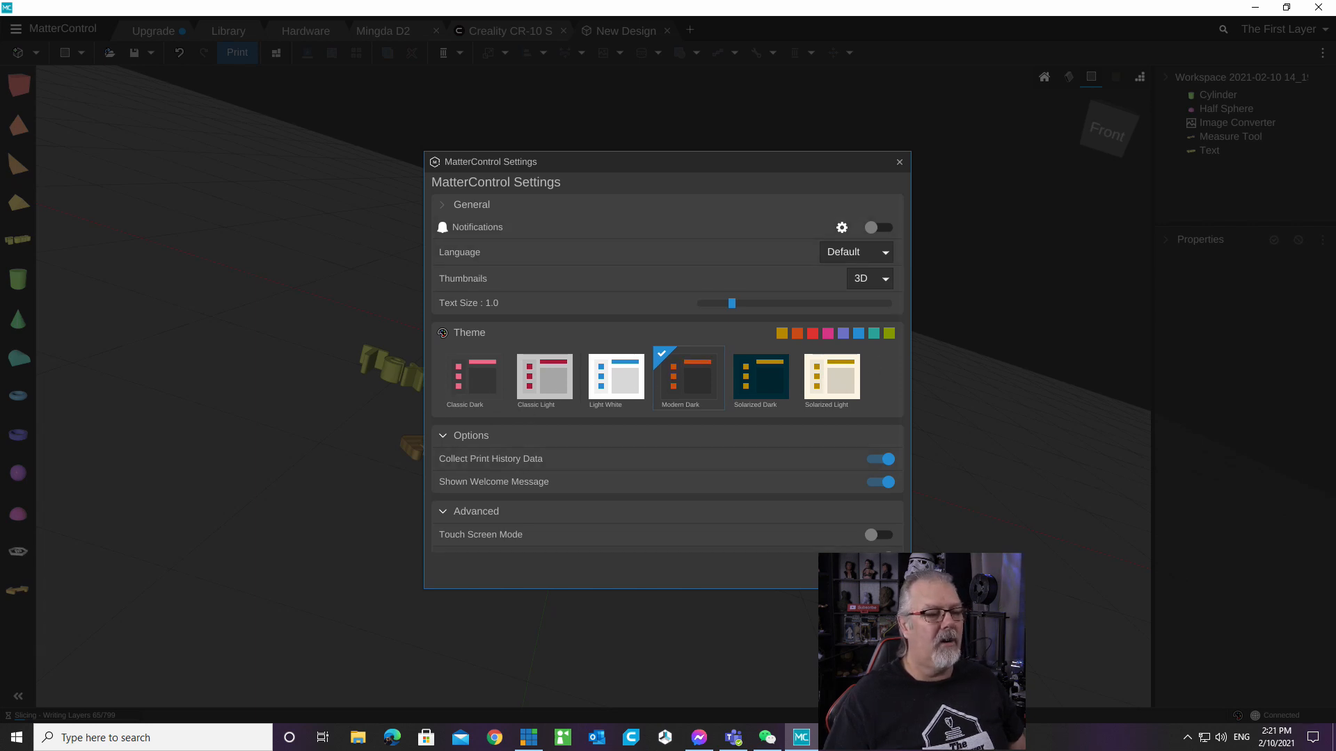
click(879, 572)
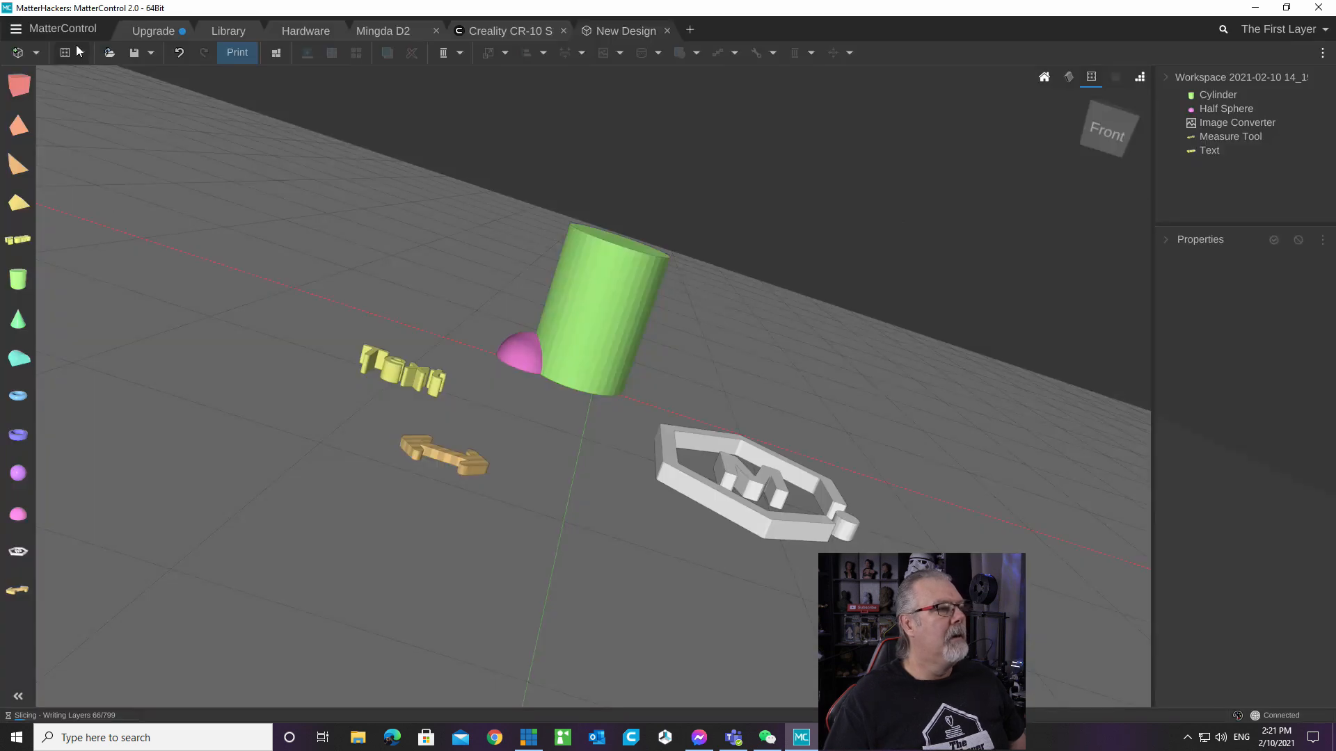
Close the New Design, Creality CR-10 S and Mingda D2 workspaces.
click(81, 53)
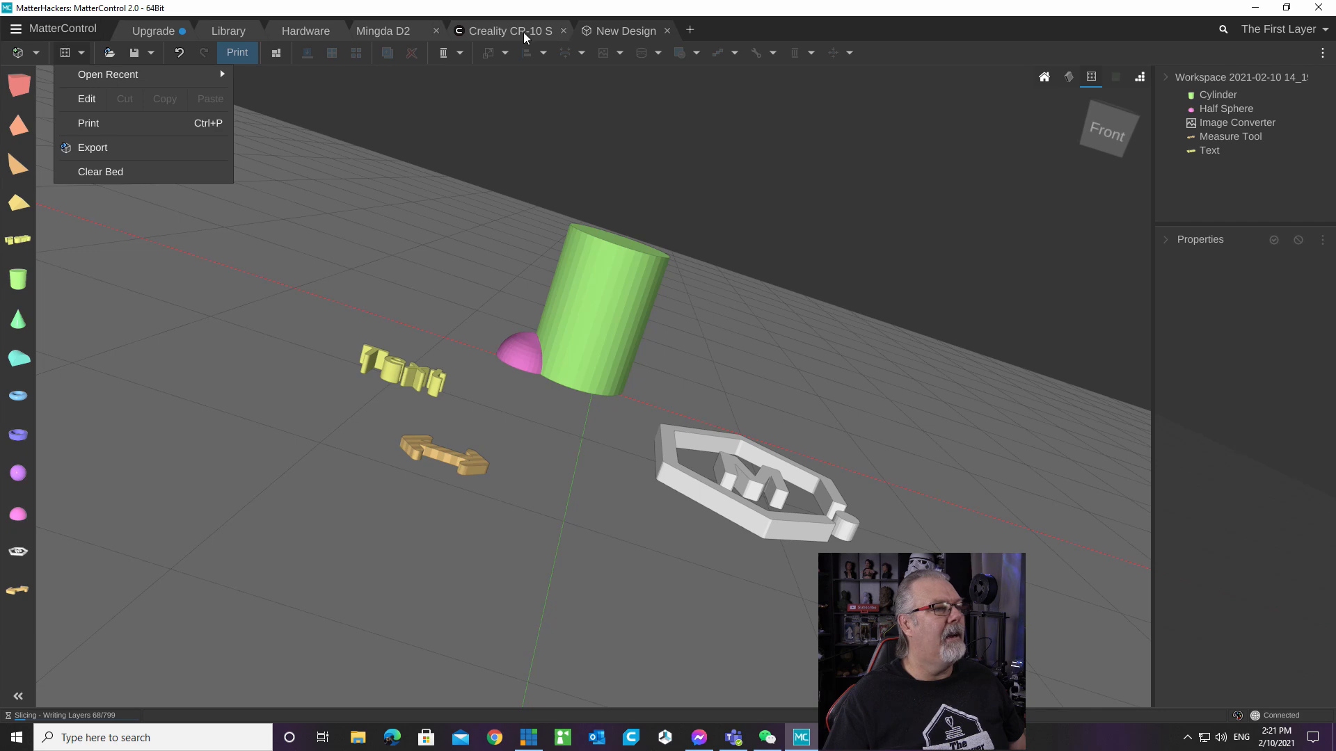
click(549, 33)
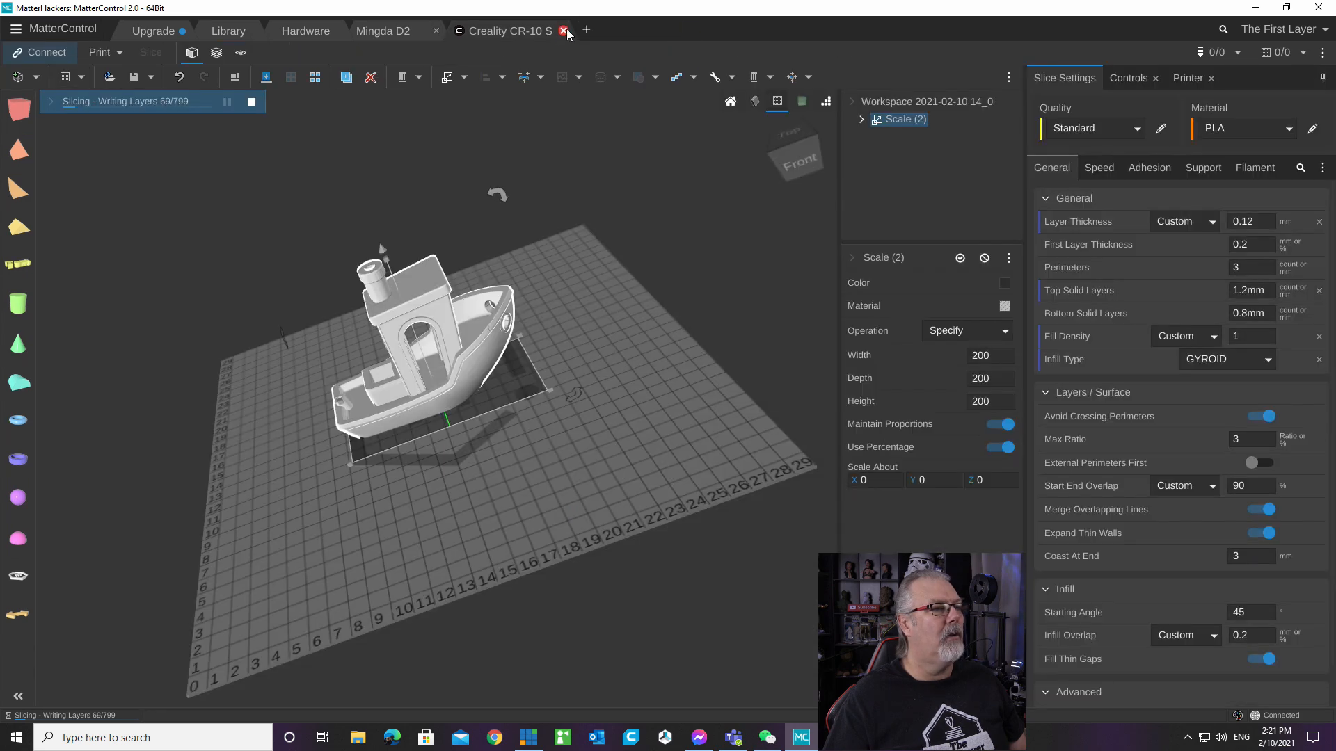
click(564, 31)
click(437, 31)
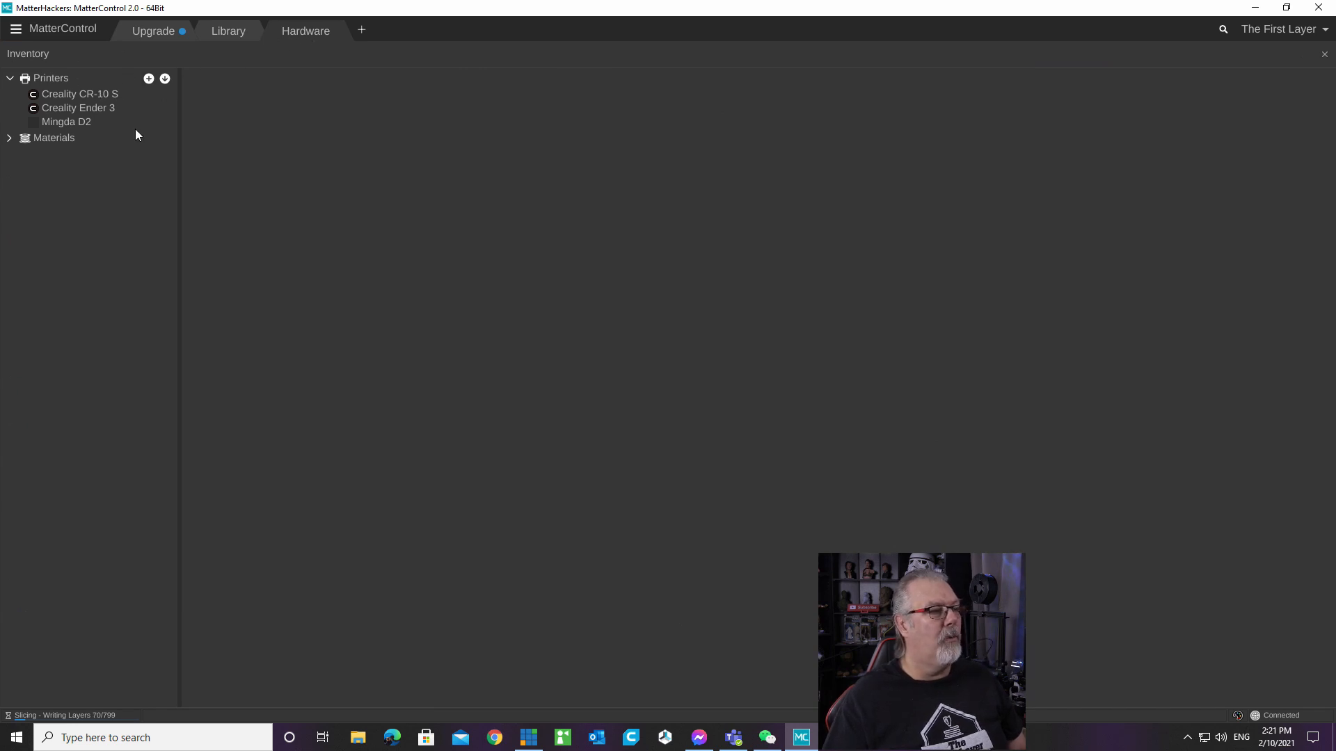
Start creating a new printer from the hardware inventory and browse the list of printer manufacturers.
click(148, 78)
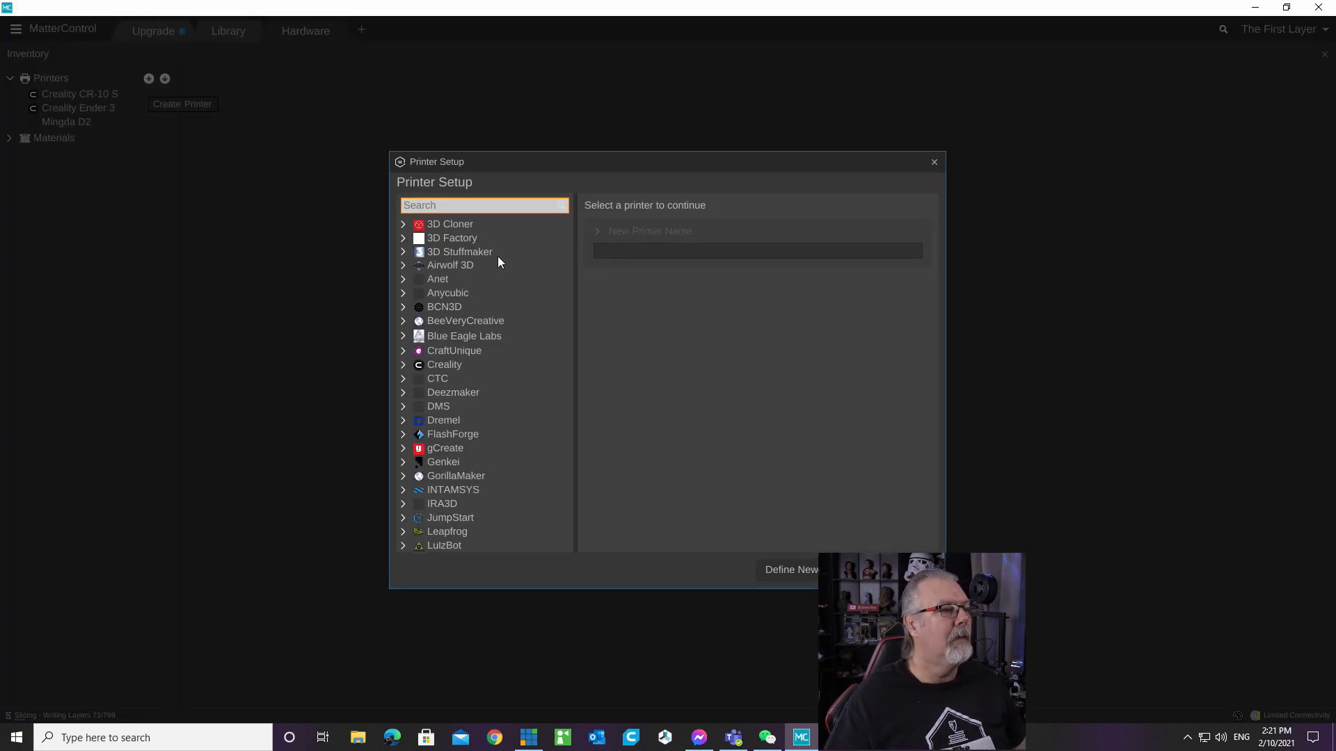
scroll(497, 235, down, 1)
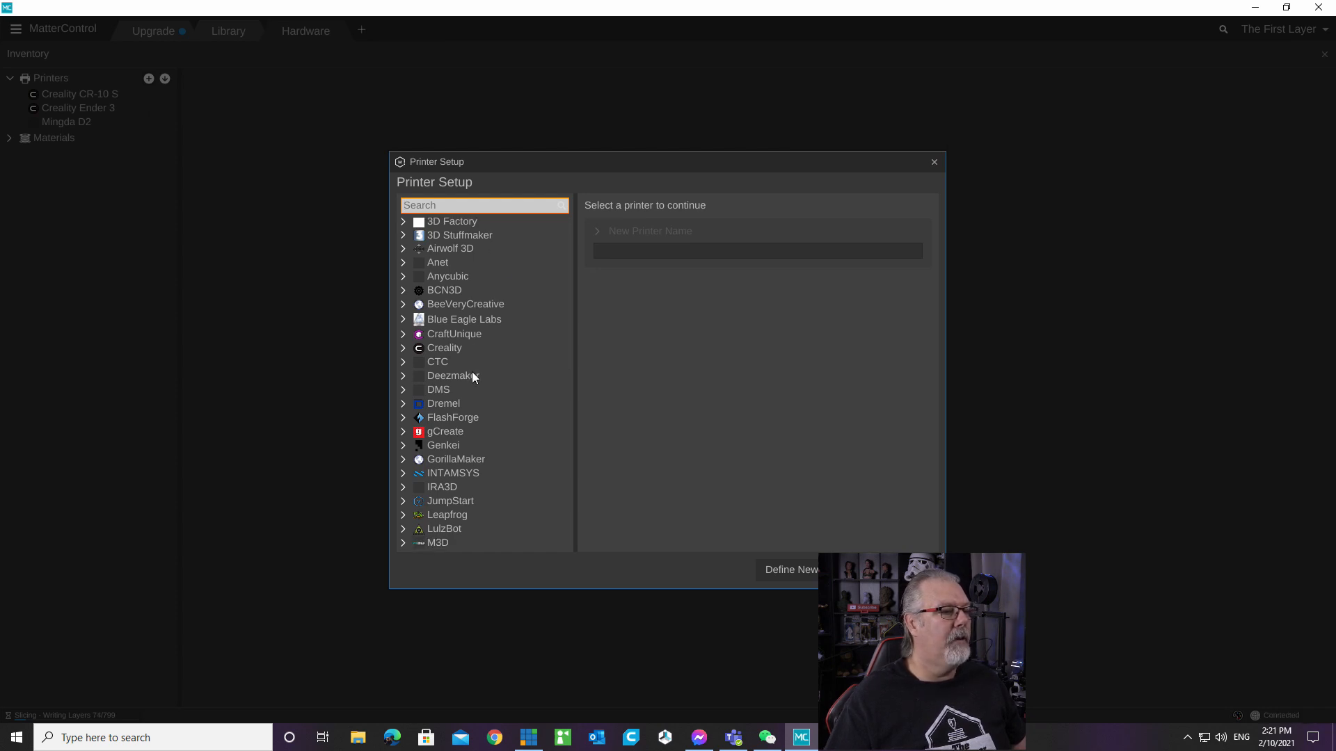
scroll(477, 309, down, 5)
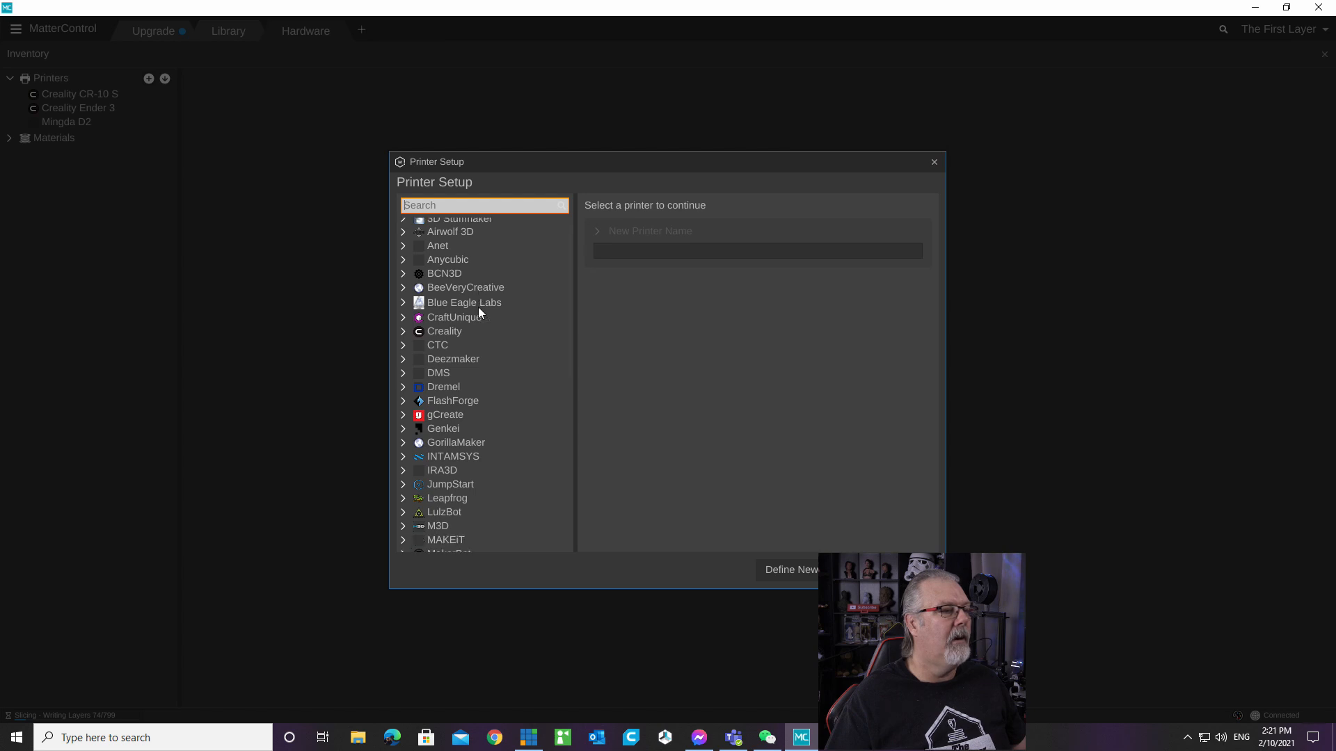
scroll(477, 309, down, 20)
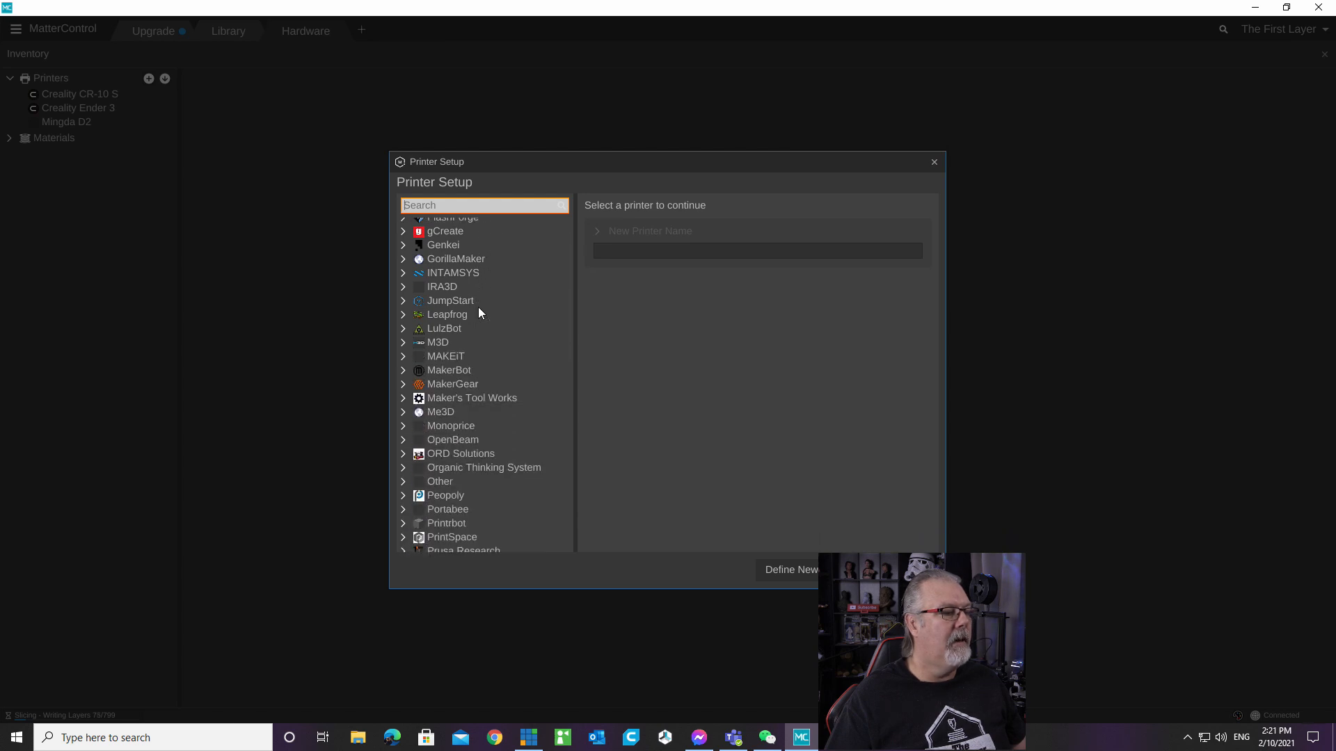
scroll(478, 311, up, 6)
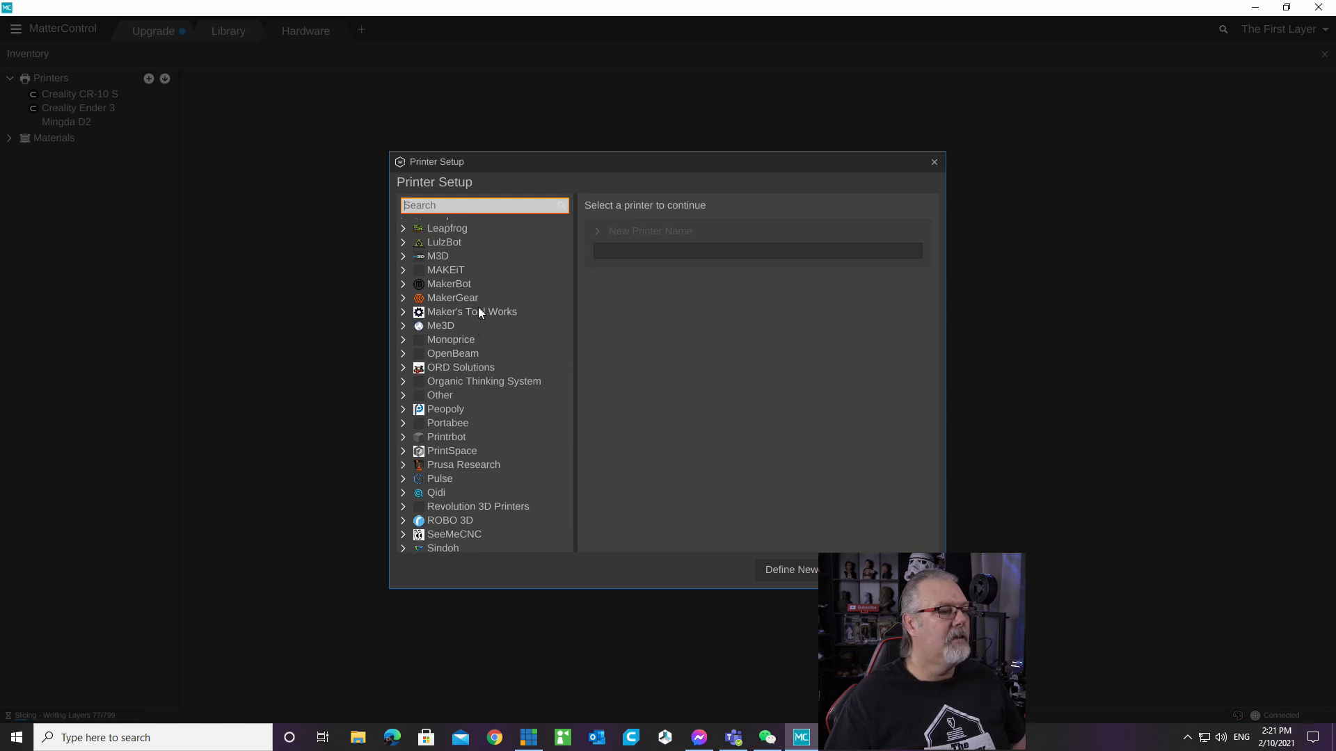
scroll(489, 335, up, 15)
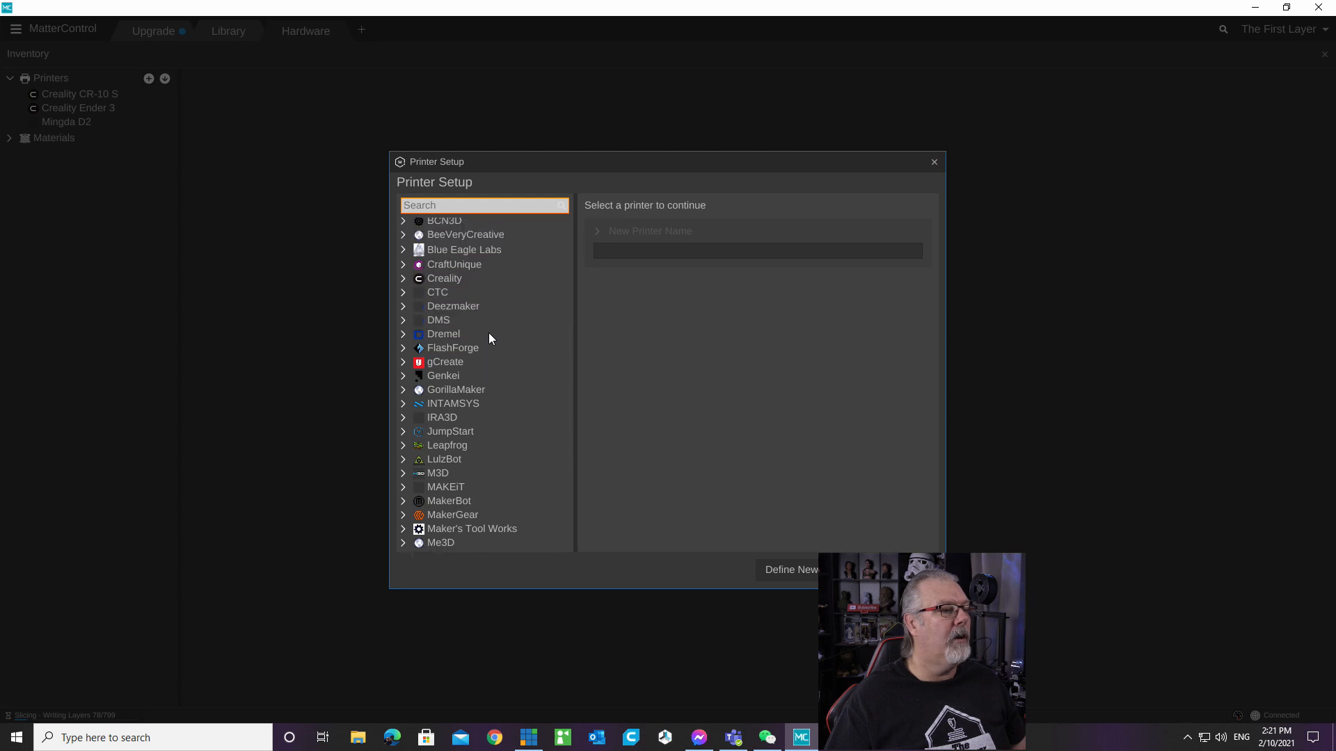
scroll(489, 335, up, 5)
scroll(489, 335, up, 1)
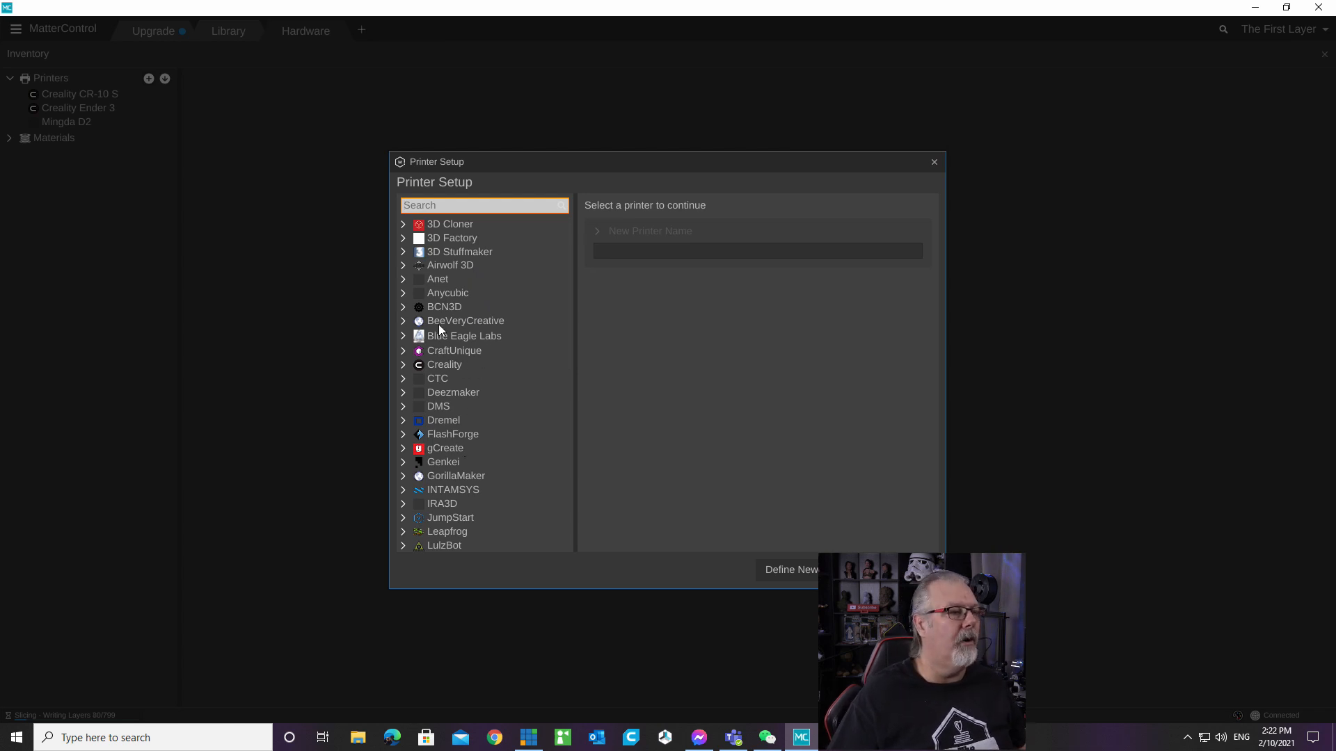
Enter Mingda Rock 3 as the new printer name and start defining a new custom printer.
click(467, 240)
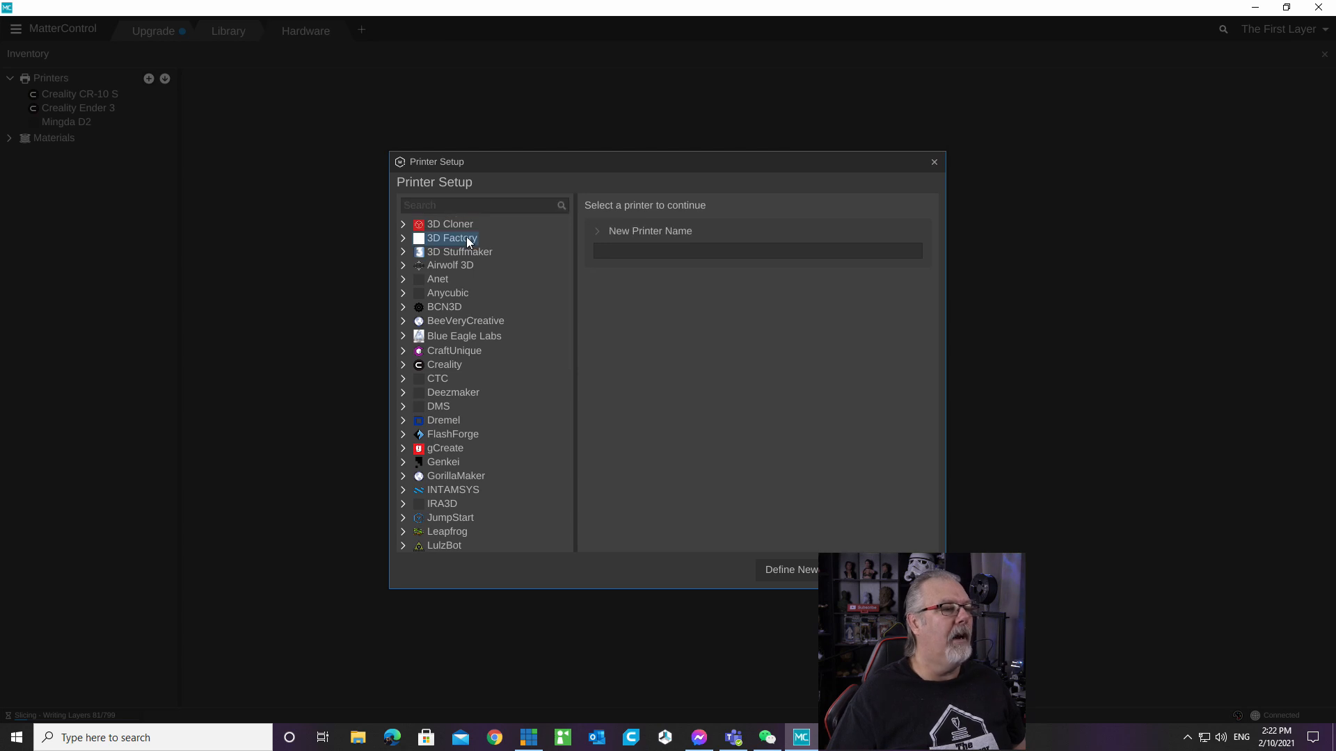
click(634, 251)
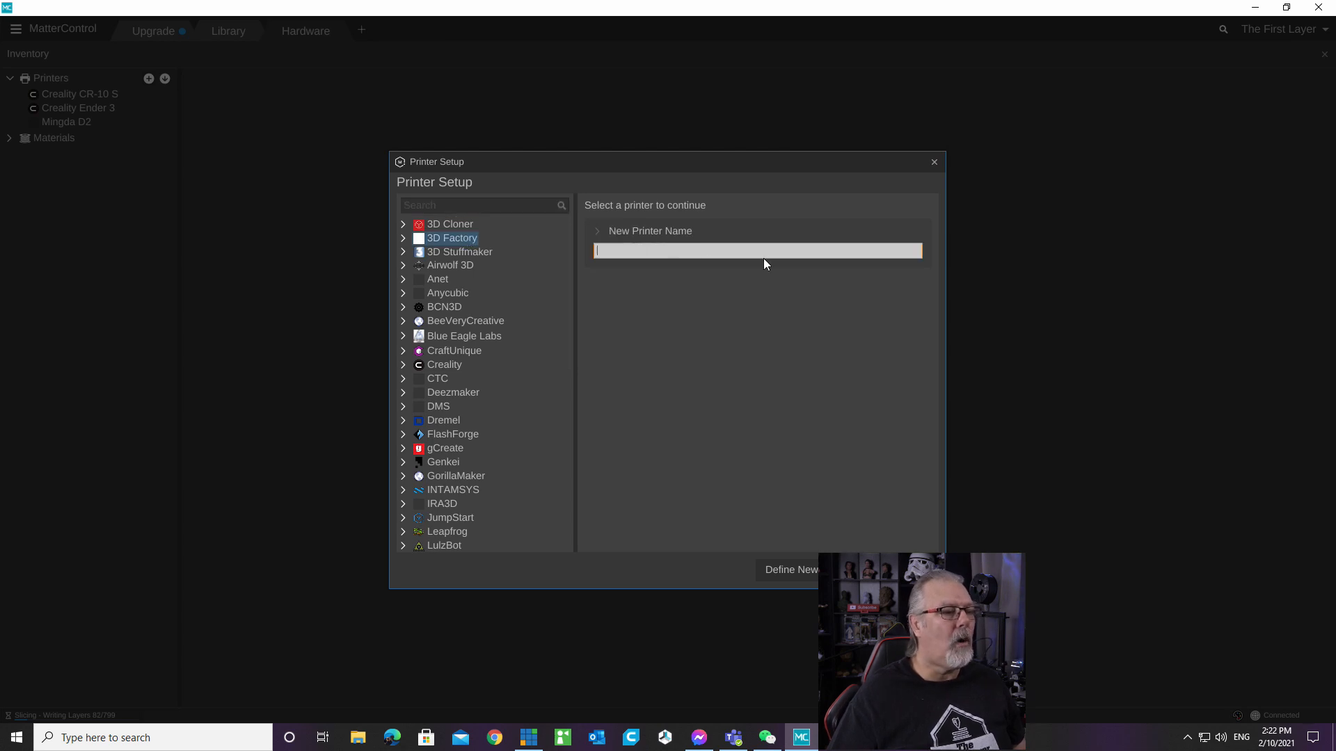
text(Min)
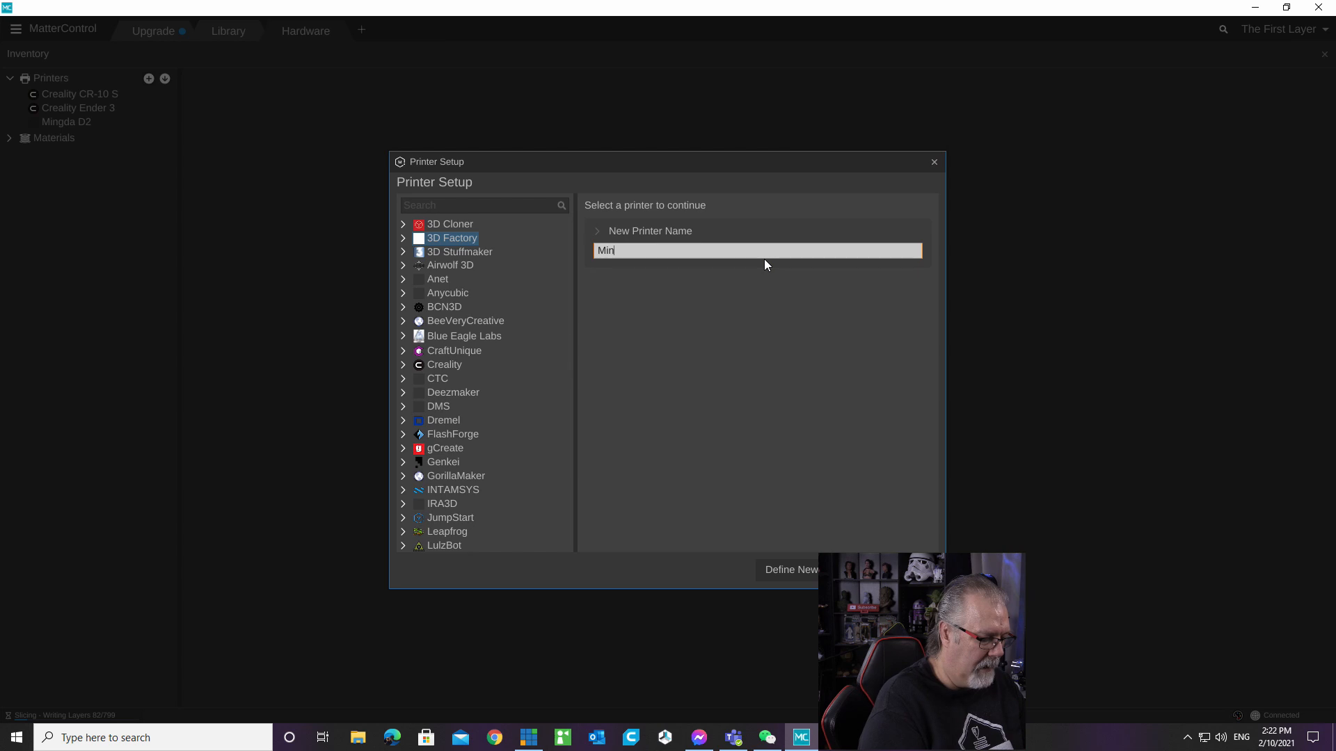
text(gda )
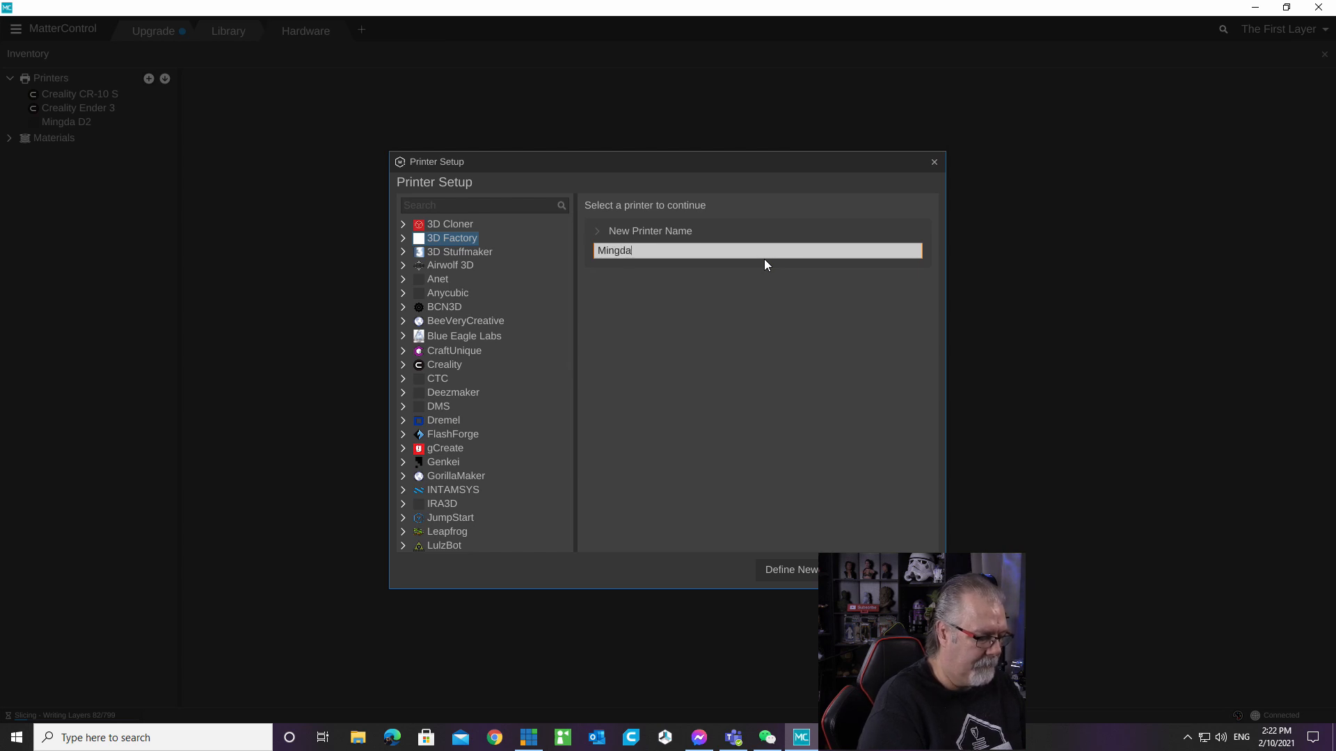
text(Rock )
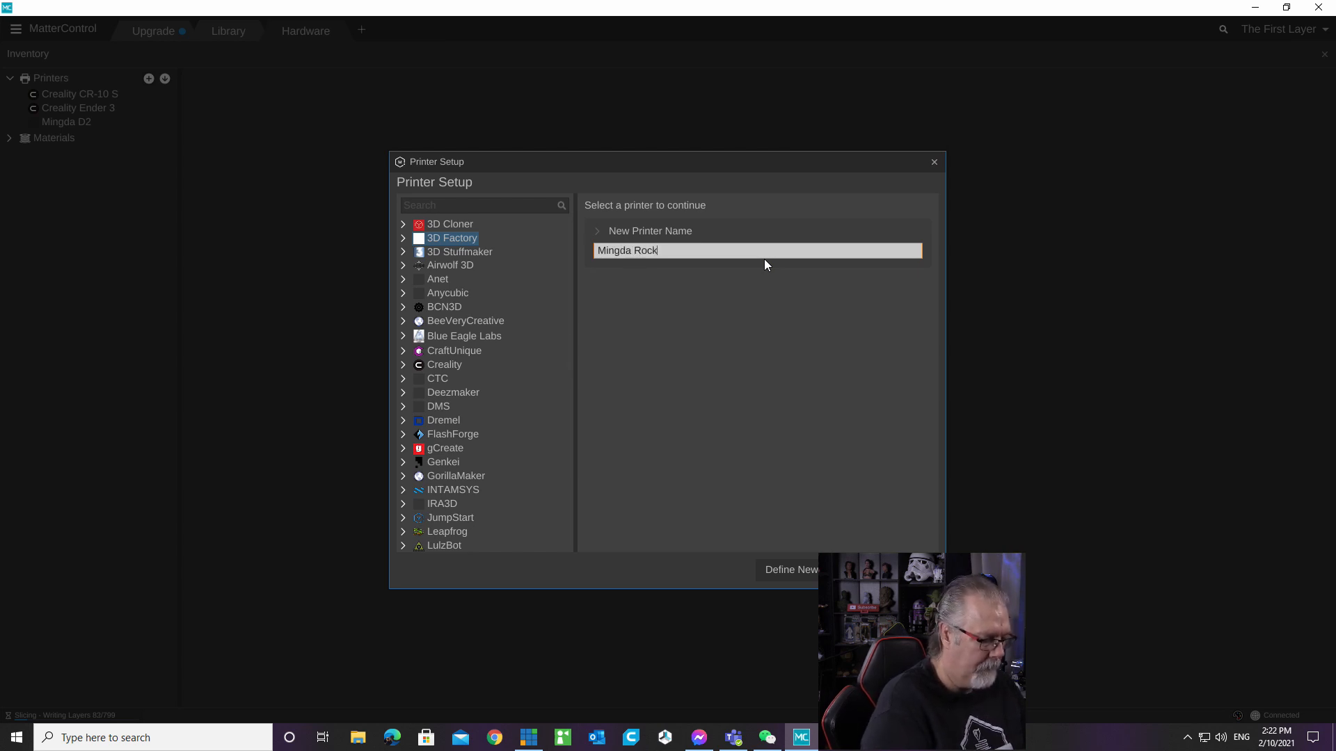
text(3)
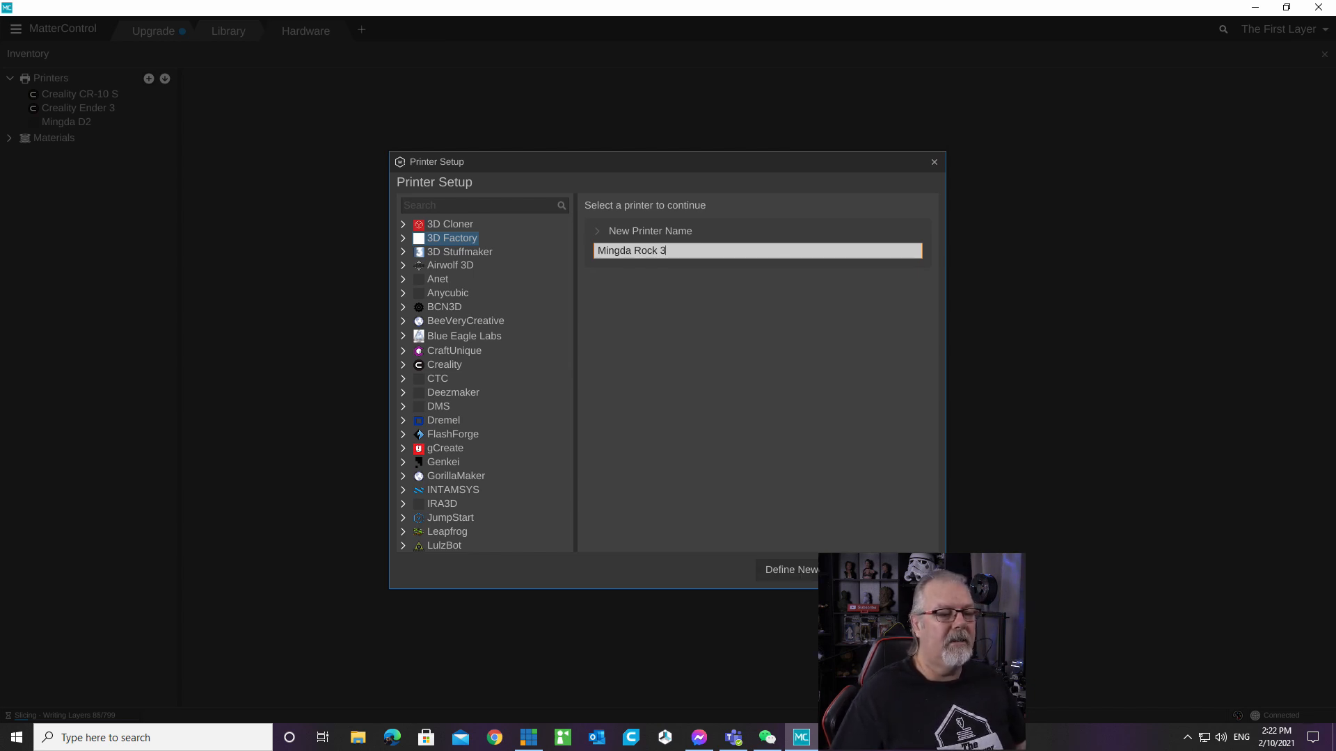
click(804, 570)
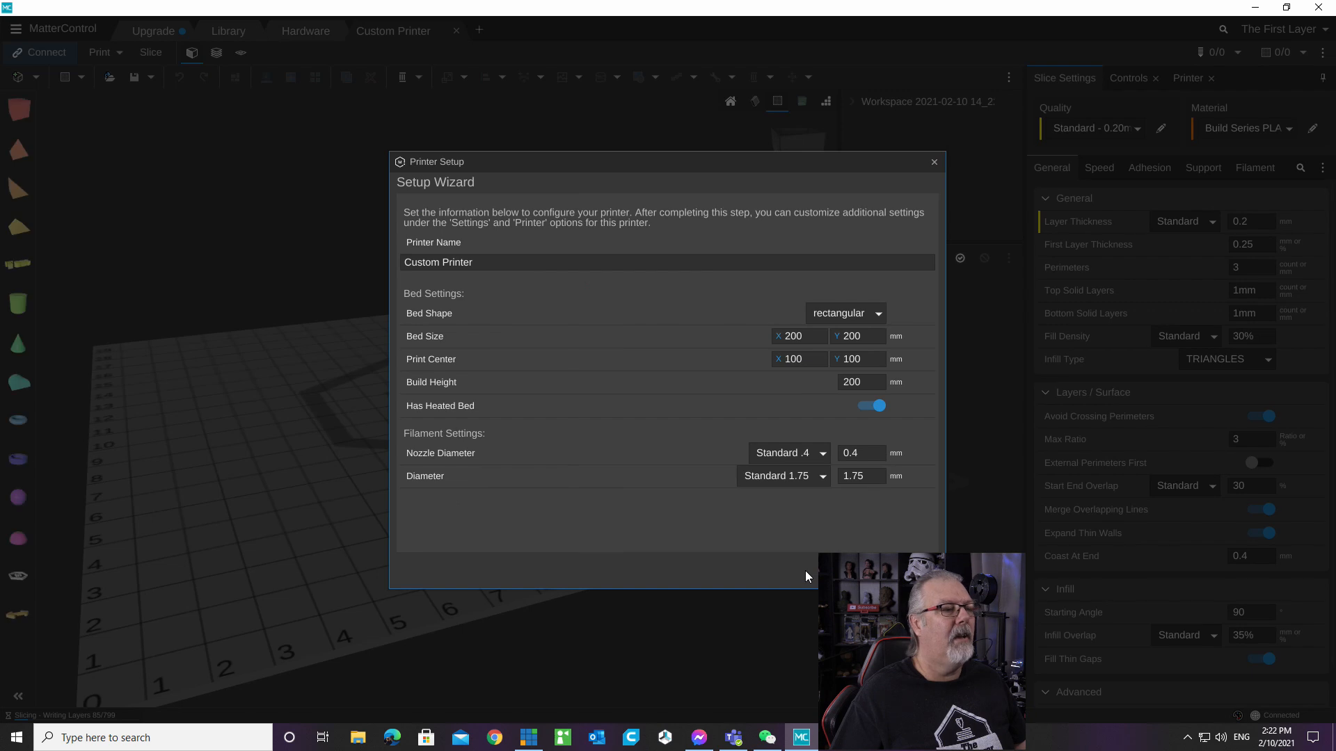
Set the custom printer's bed size to 320 by 320 mm and its build height to 400 mm.
click(798, 337)
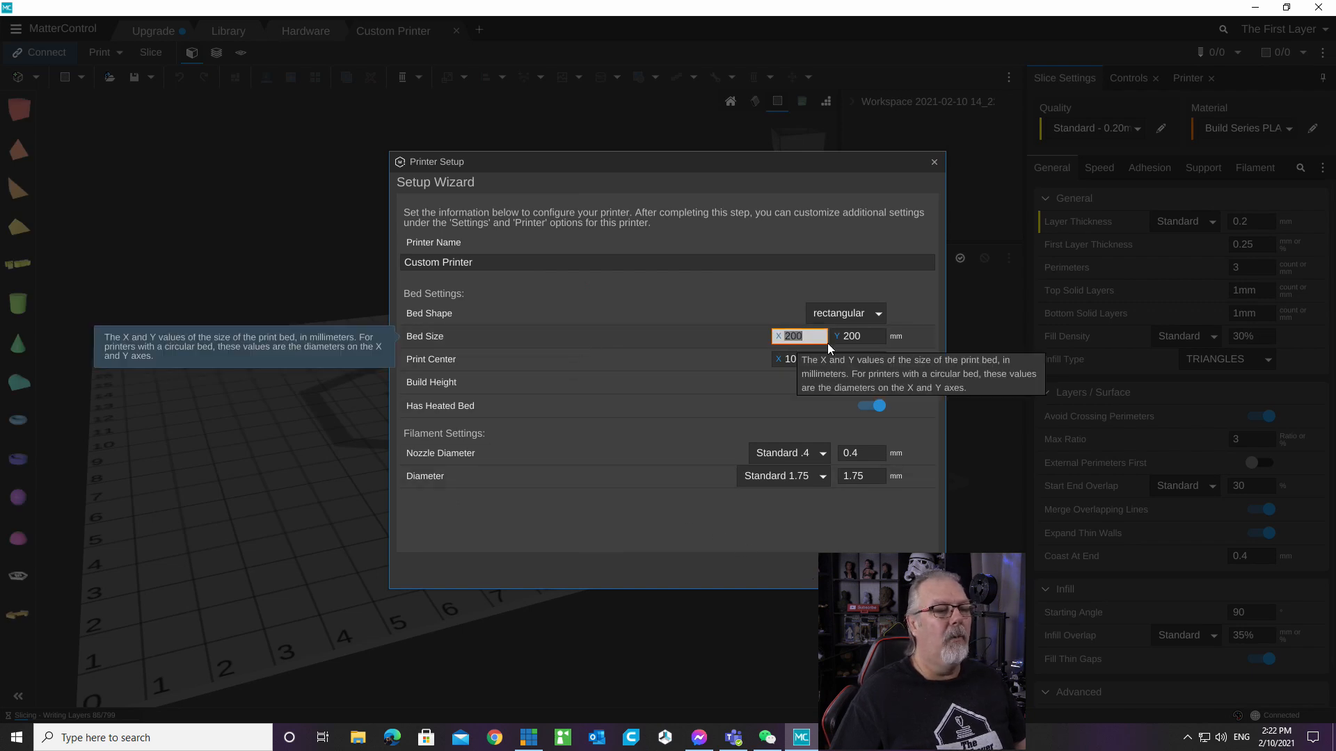
text(320)
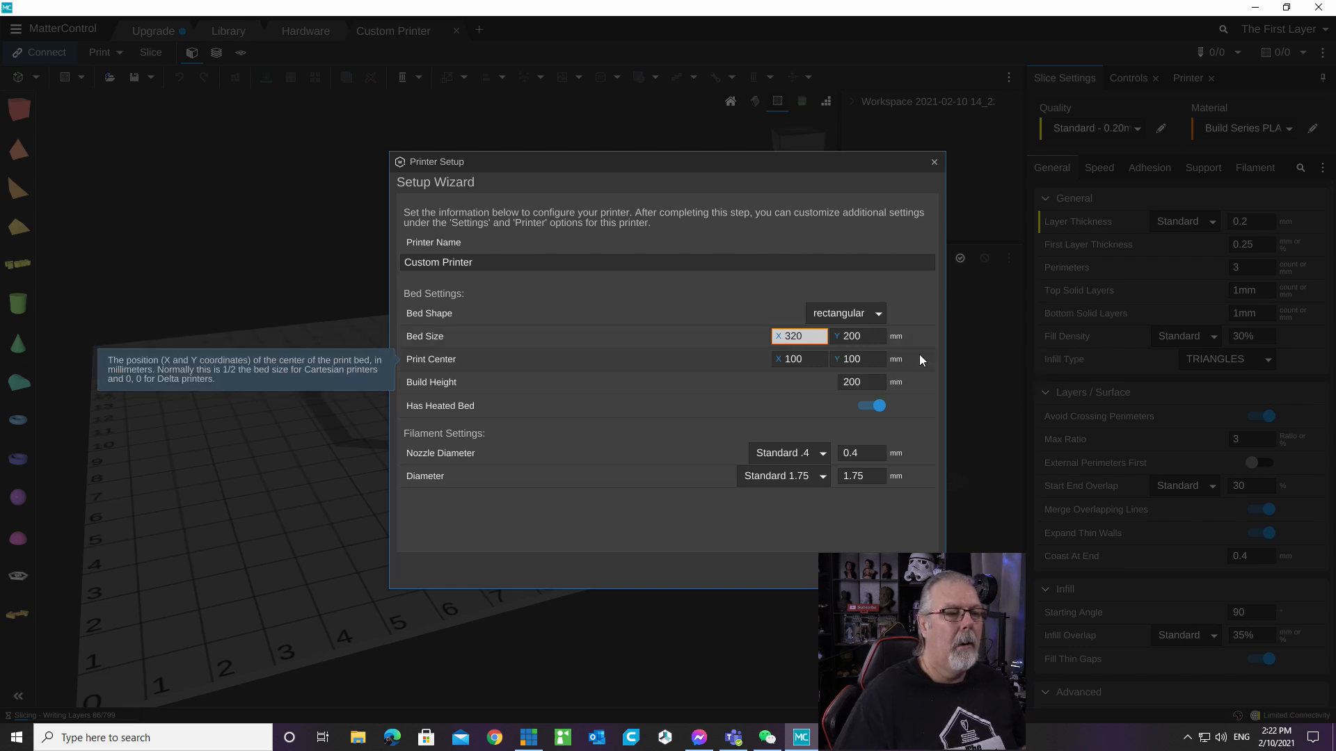
click(847, 338)
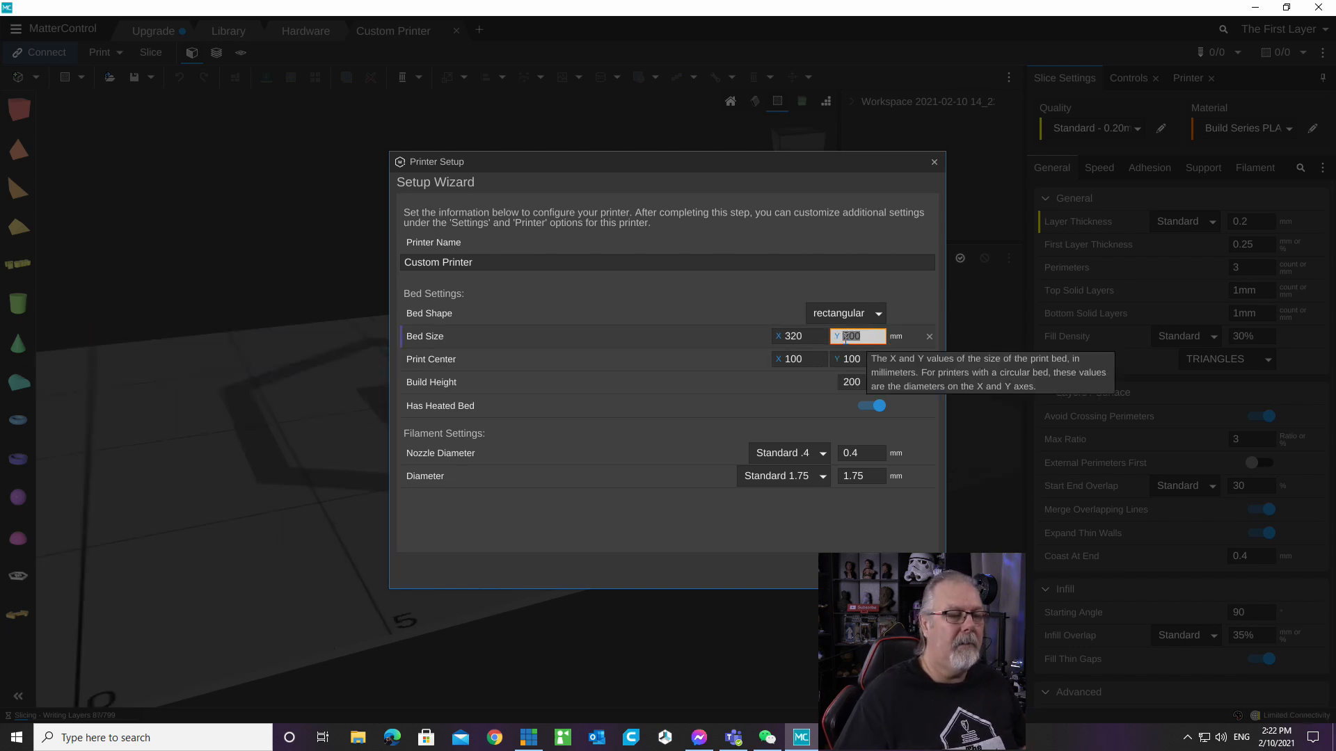
text(320)
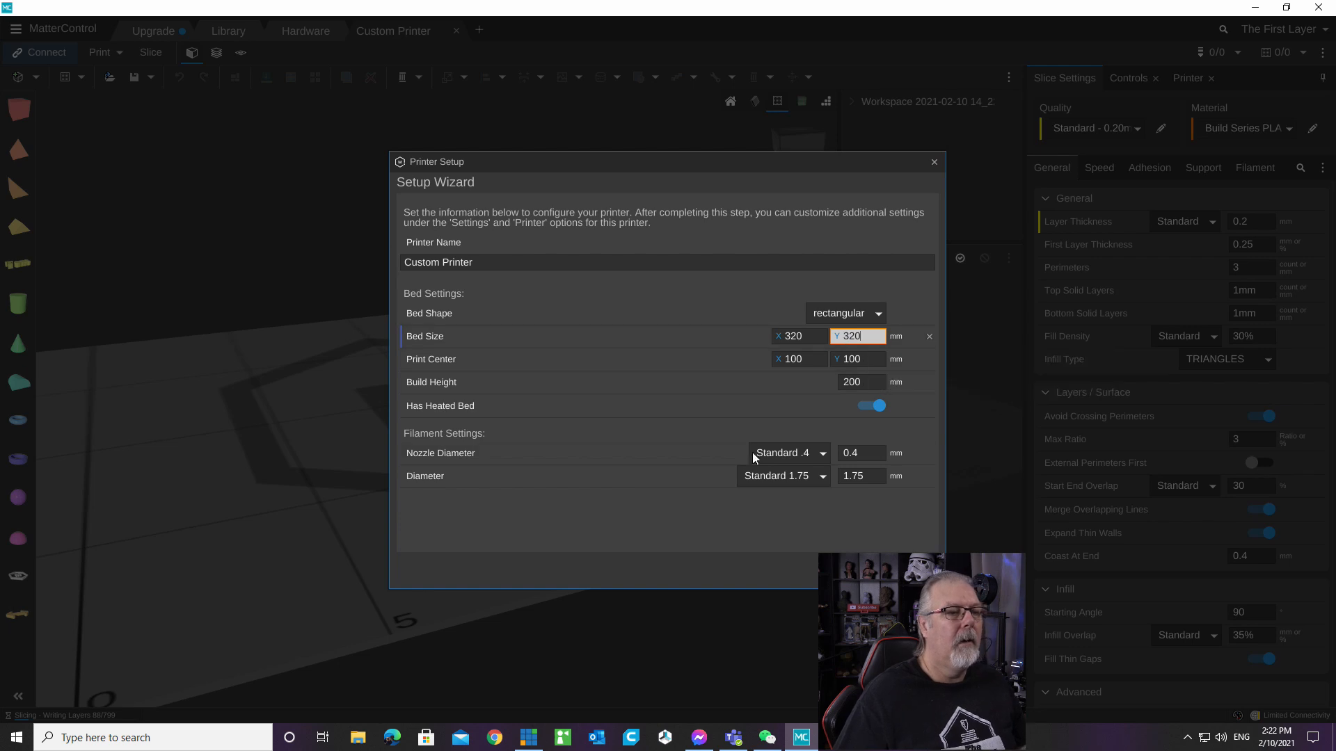
click(865, 383)
text(400)
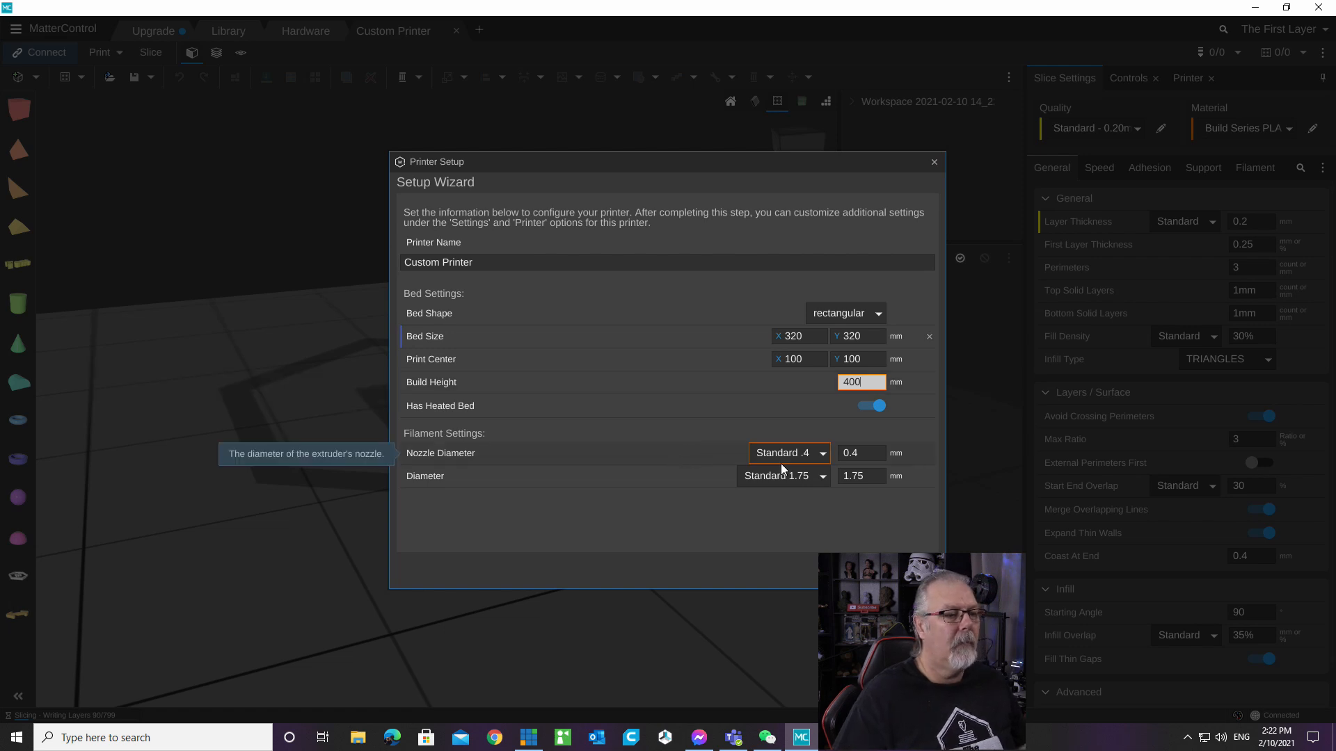
key(Tab)
Check the nozzle diameter presets, keep Standard .4 and finish the printer setup.
click(824, 452)
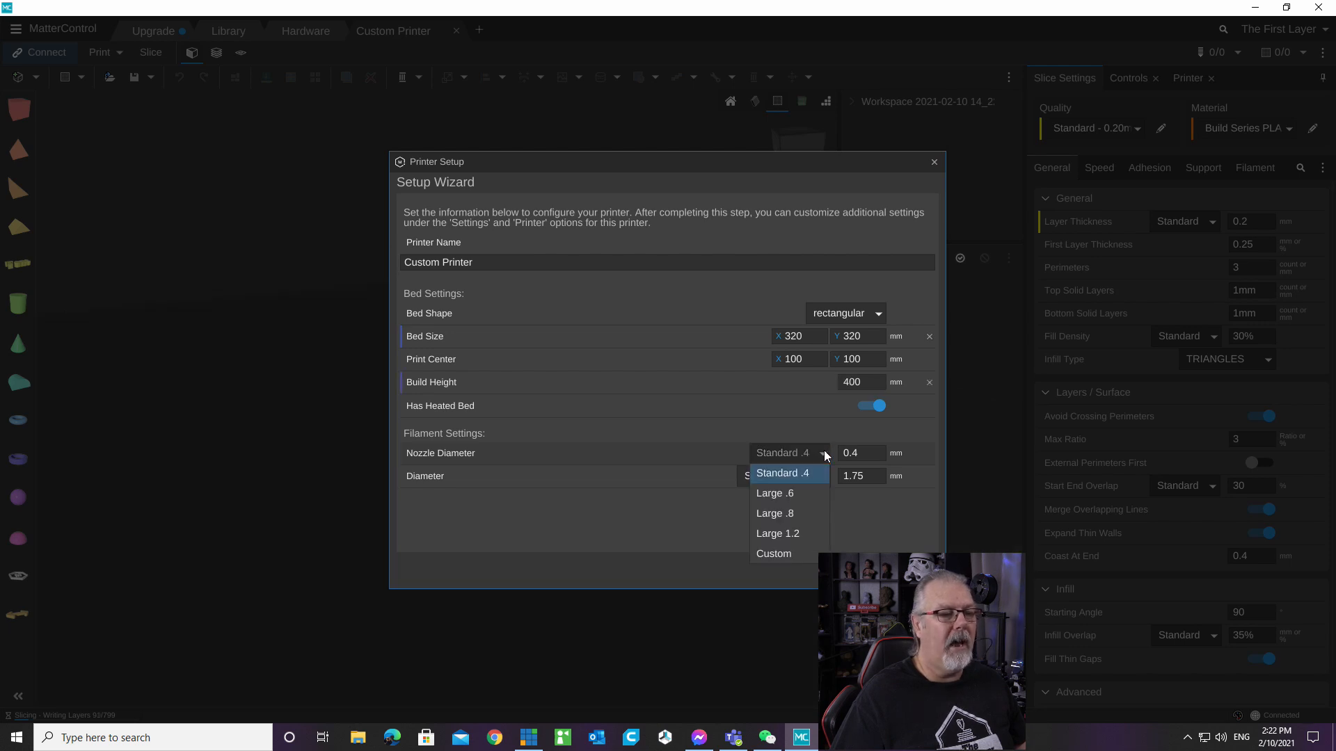
click(824, 450)
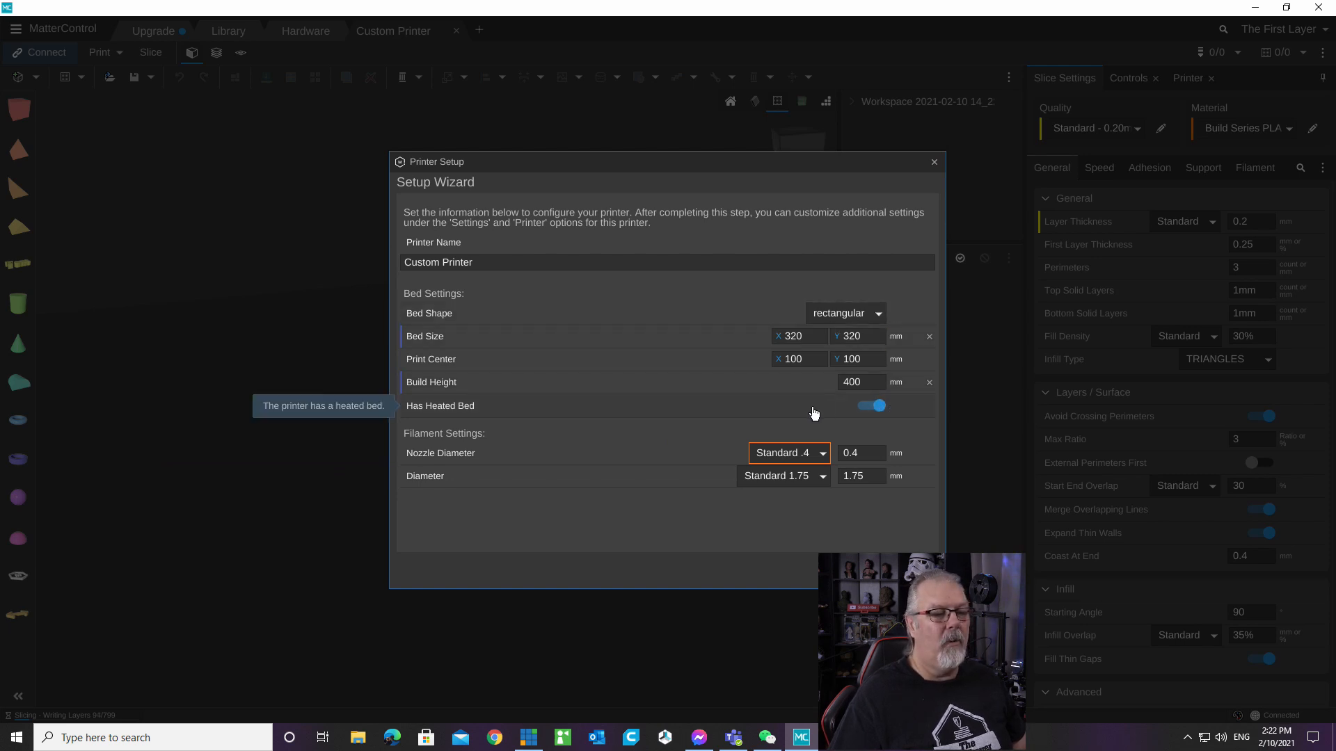
click(913, 571)
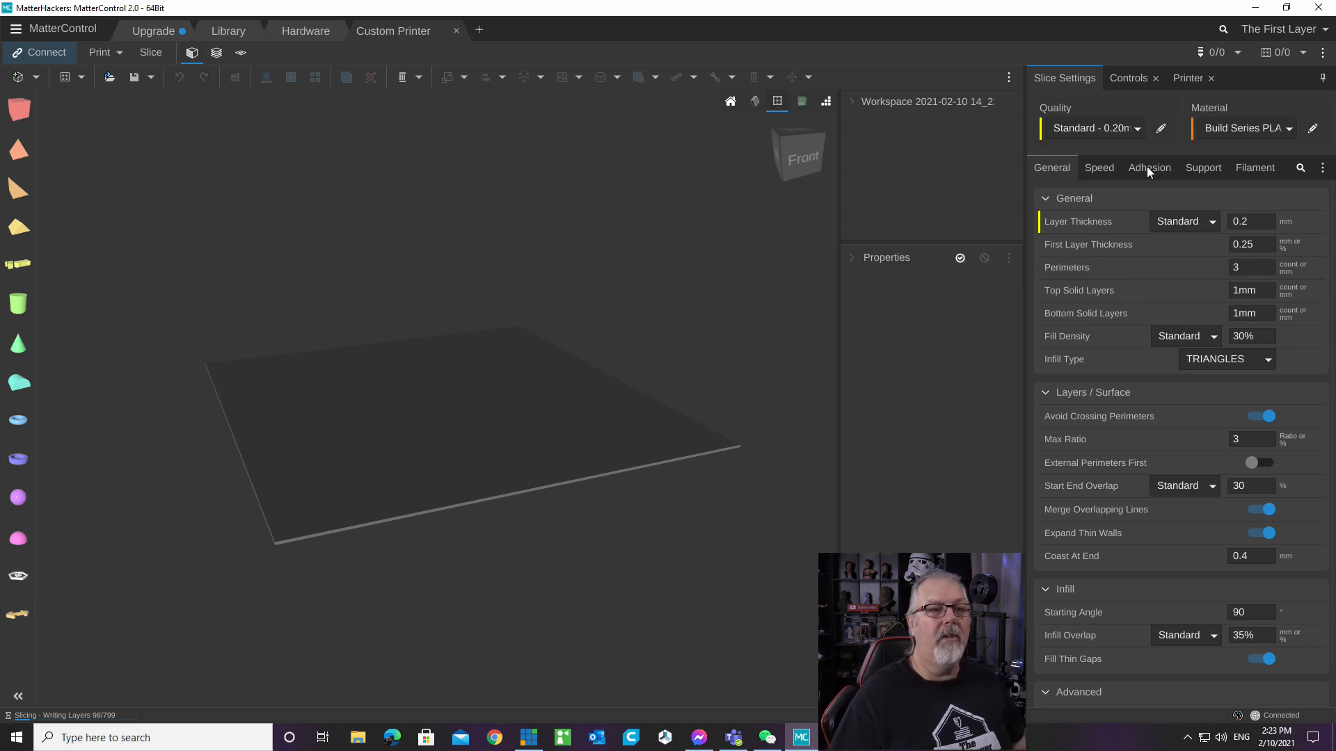
Examine the custom printer's start and end G-code, then close its workspace.
click(1189, 77)
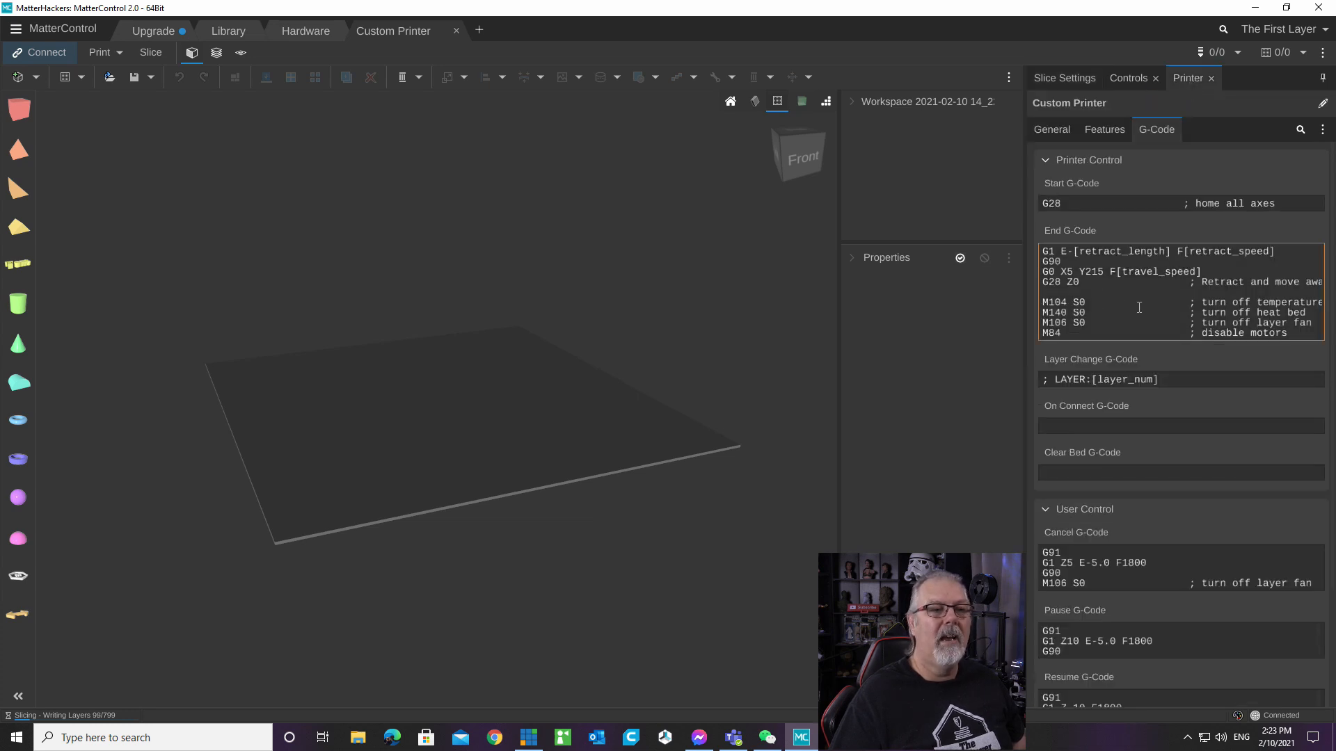
scroll(1144, 300, down, 1)
scroll(1137, 287, up, 1)
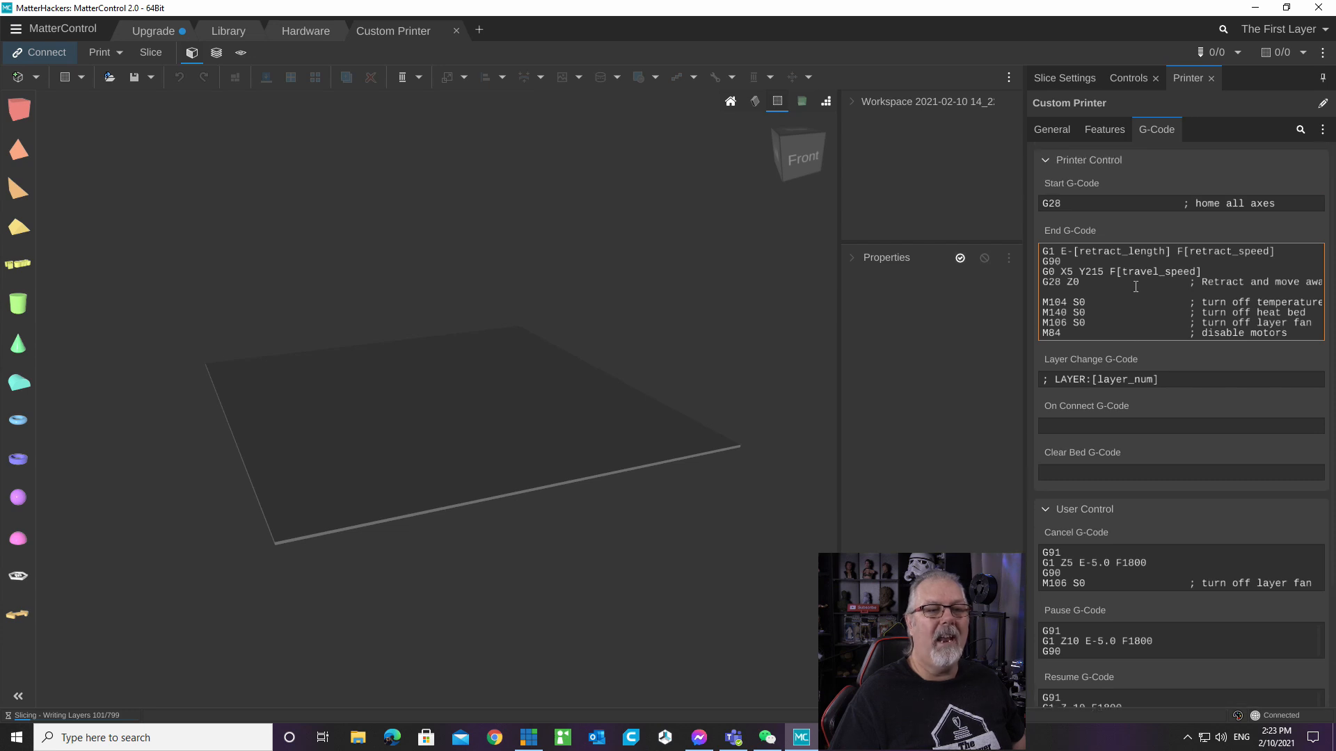
click(1074, 204)
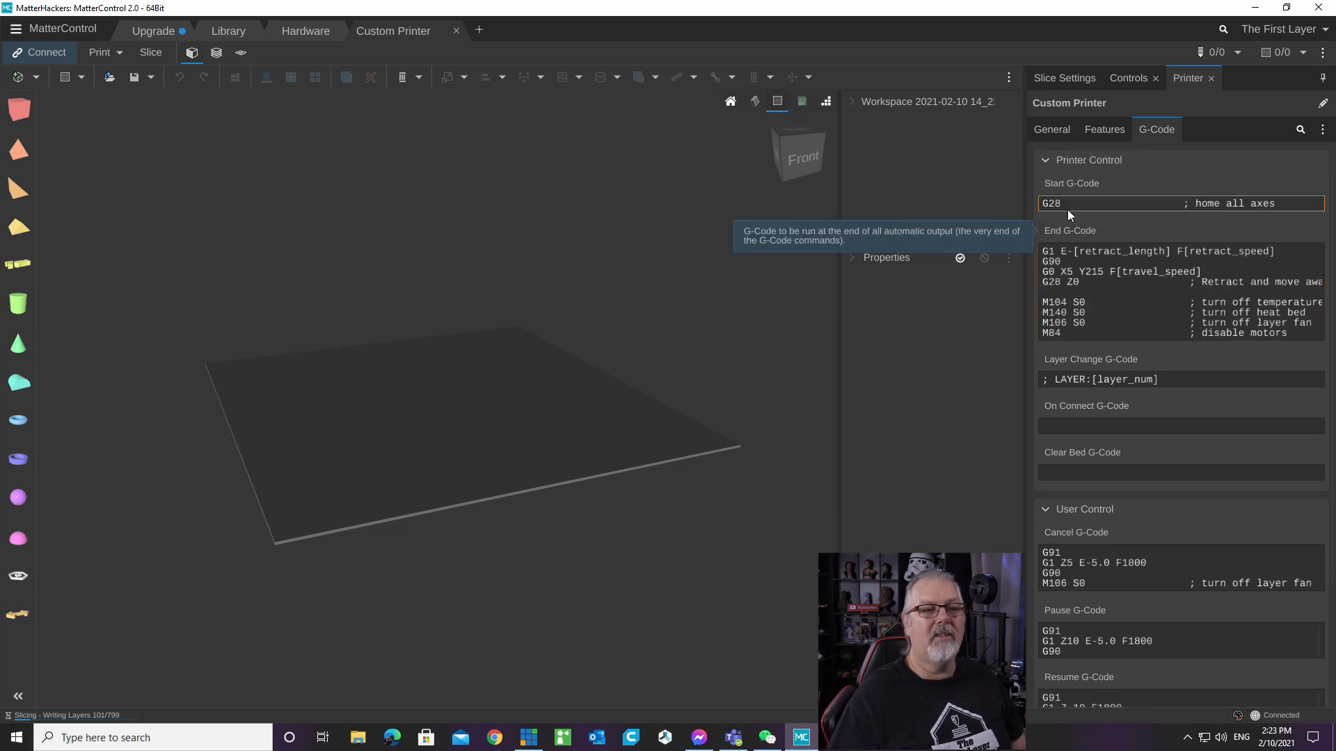
click(1064, 280)
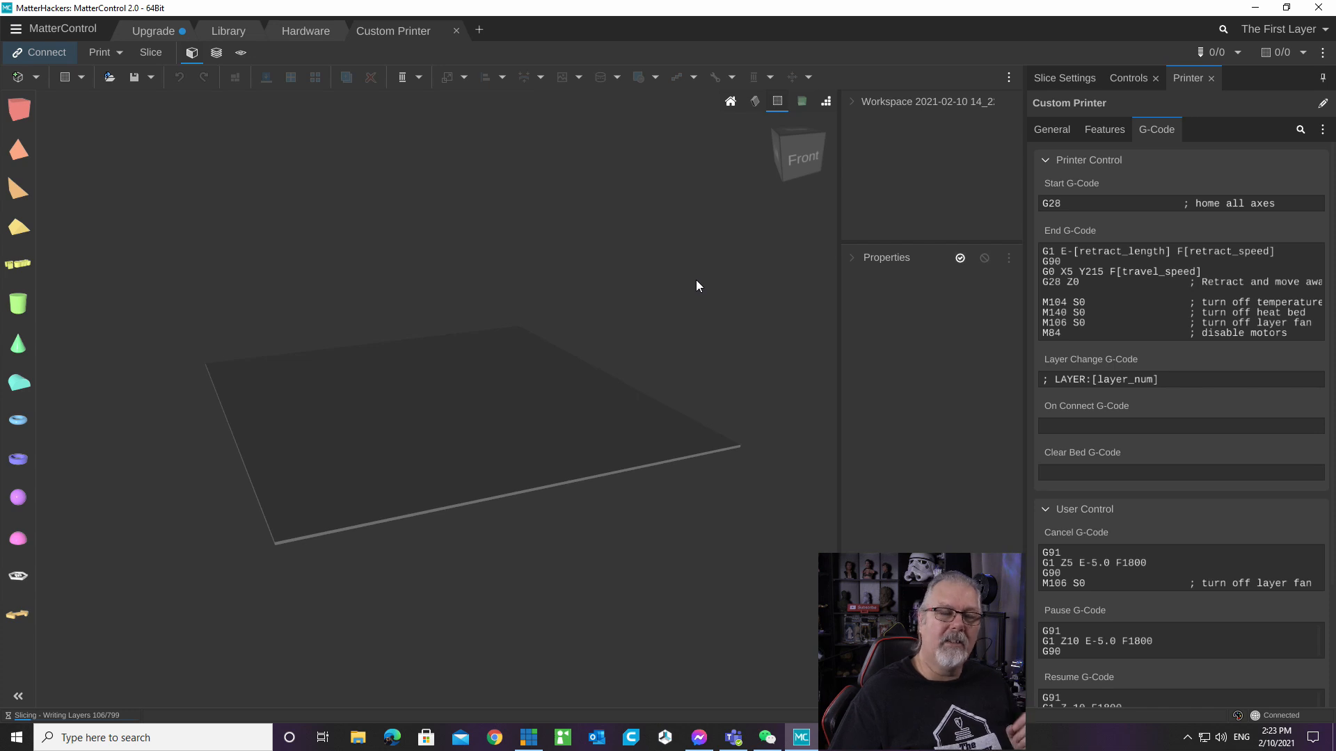
click(456, 30)
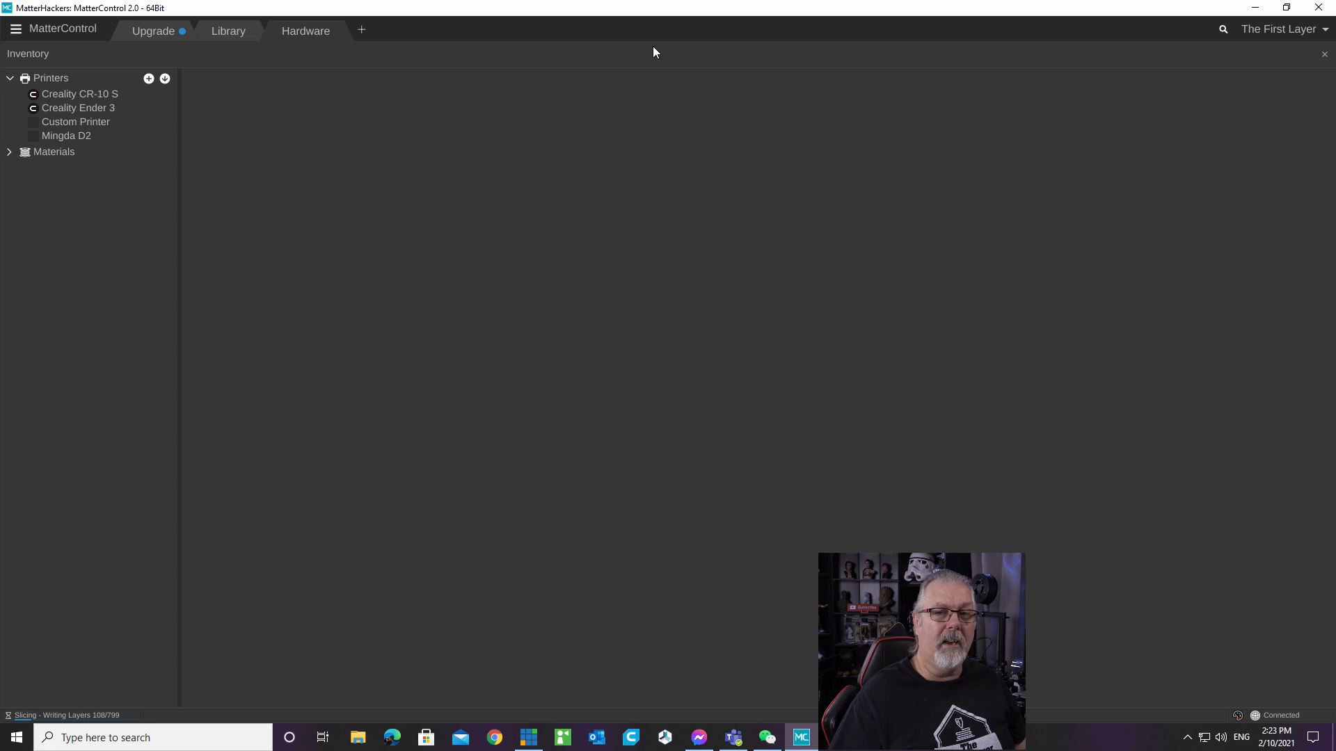